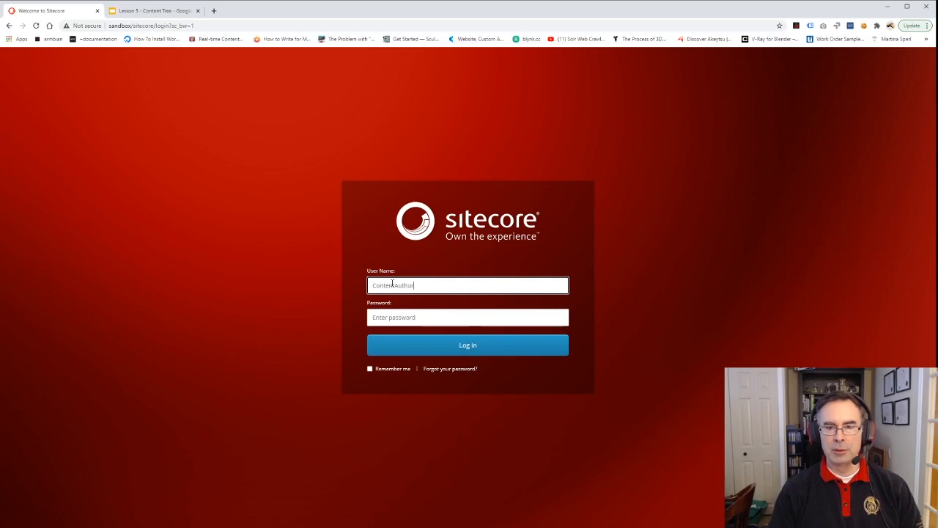
Enter the account password, log in to Sitecore and open the Content Editor.
key("Tab")
type("b")
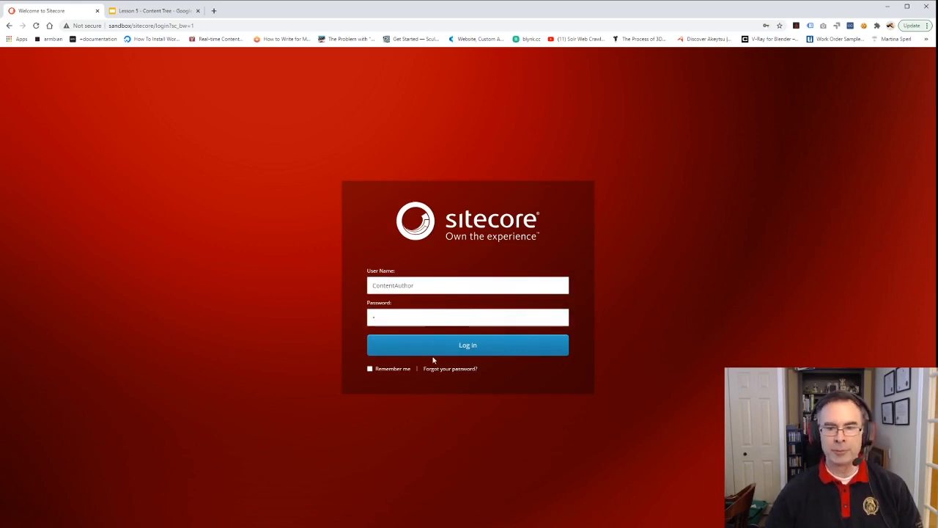
left_click(429, 345)
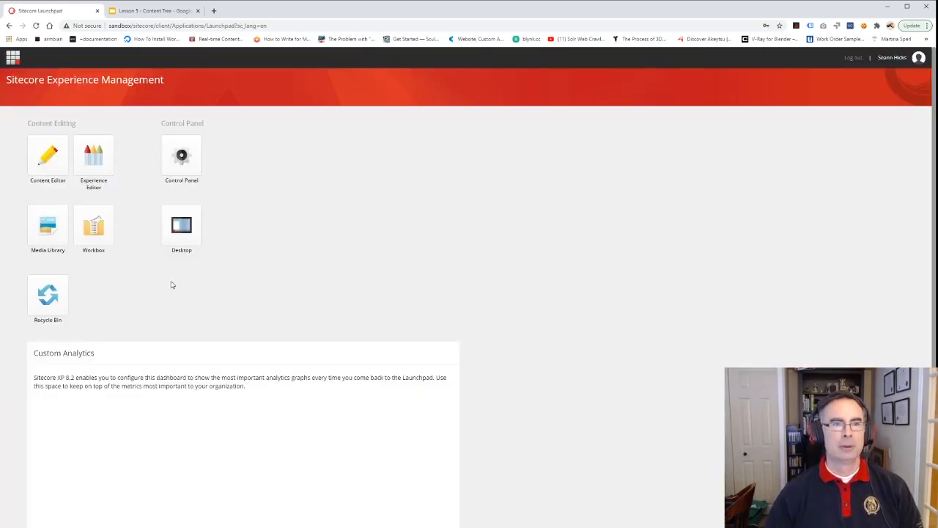
left_click(30, 159)
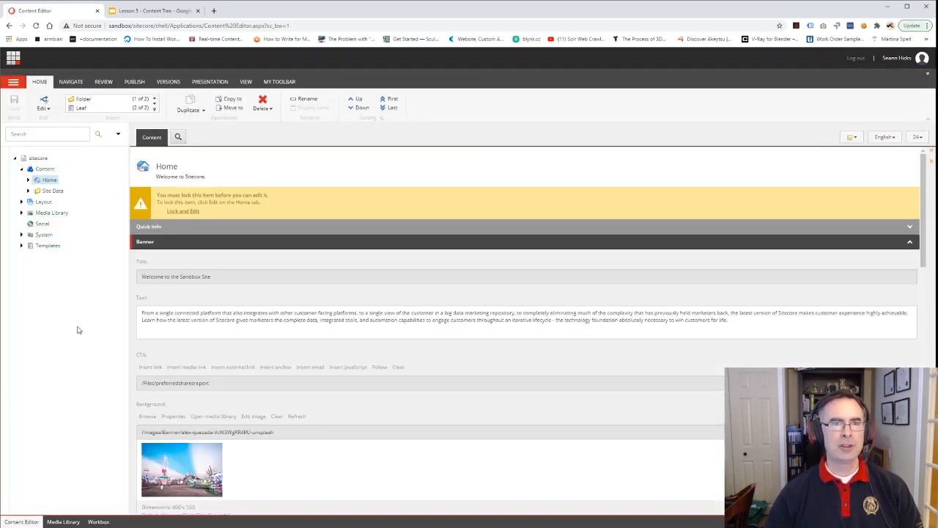
Open the sandbox/ home page in a new browser tab and look over its banner and content blocks.
left_click(214, 11)
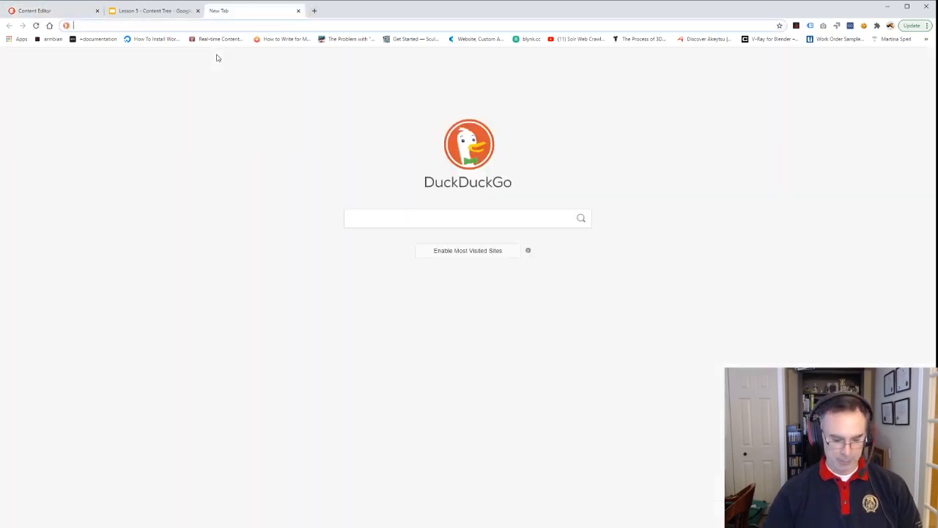
type("sandbox/")
key("Return")
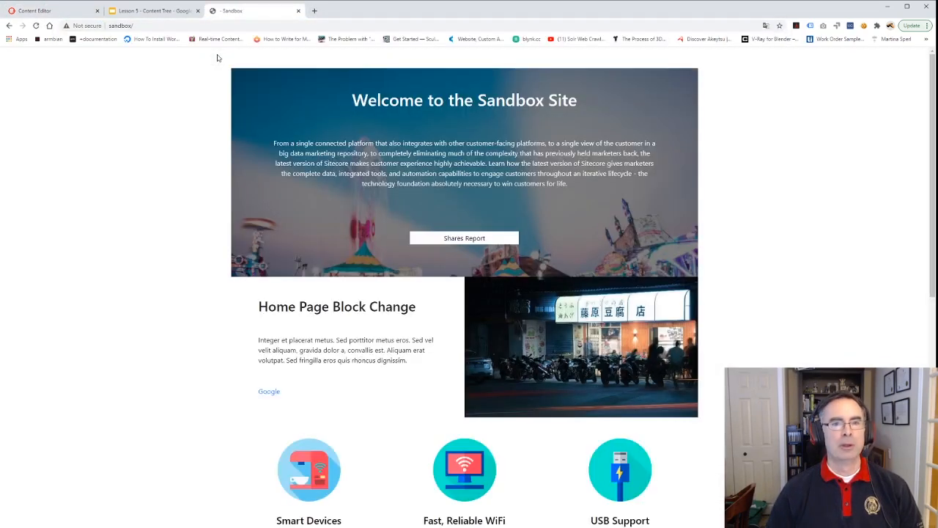
scroll(372, 343, "down", 6)
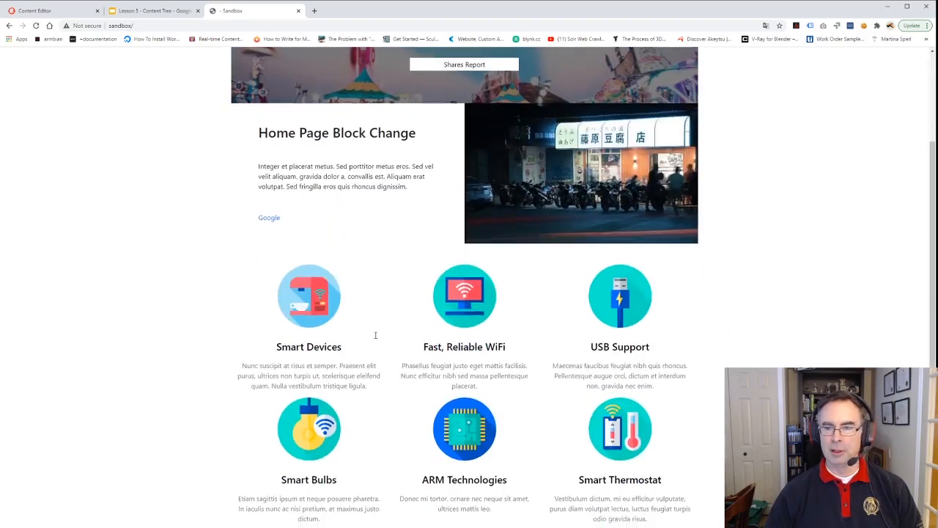
scroll(373, 340, "up", 6)
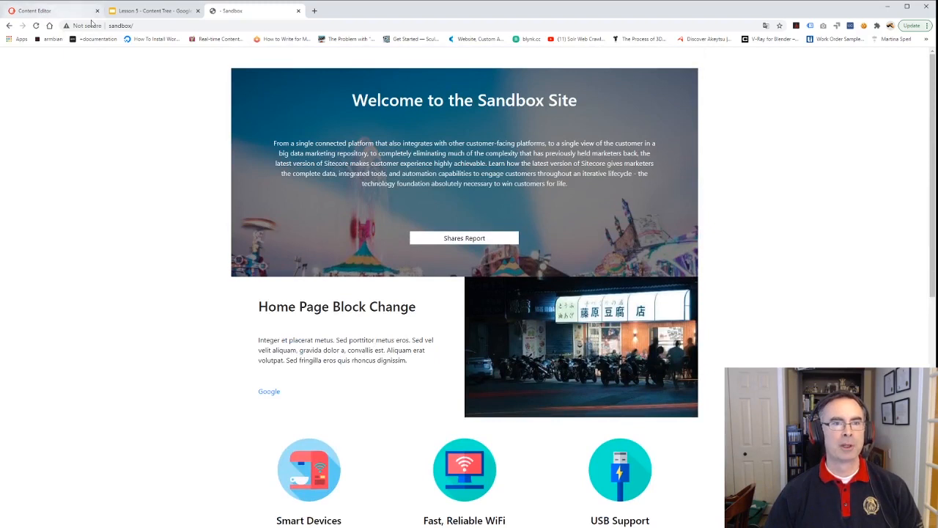
Load sandbox/privacy to check the live page, and close that browser tab.
left_click(145, 26)
left_click(149, 26)
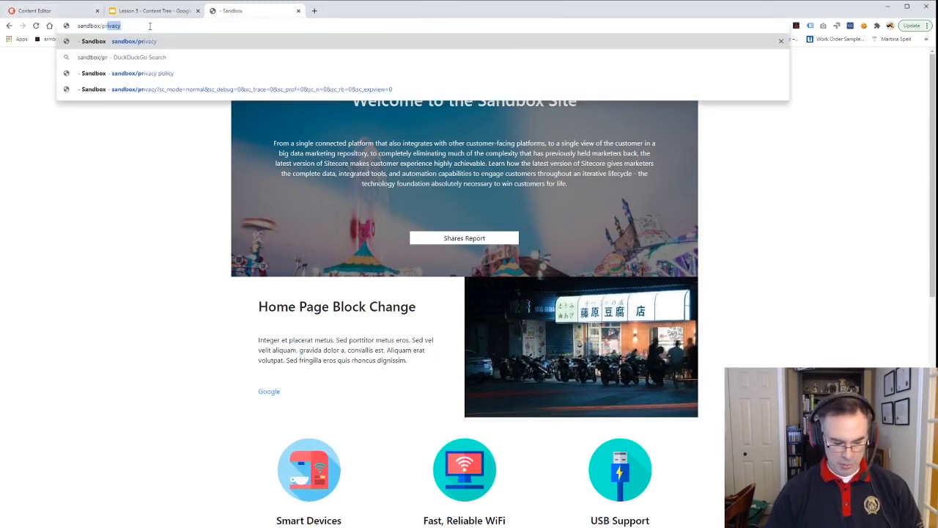
type("privacy")
key("Return")
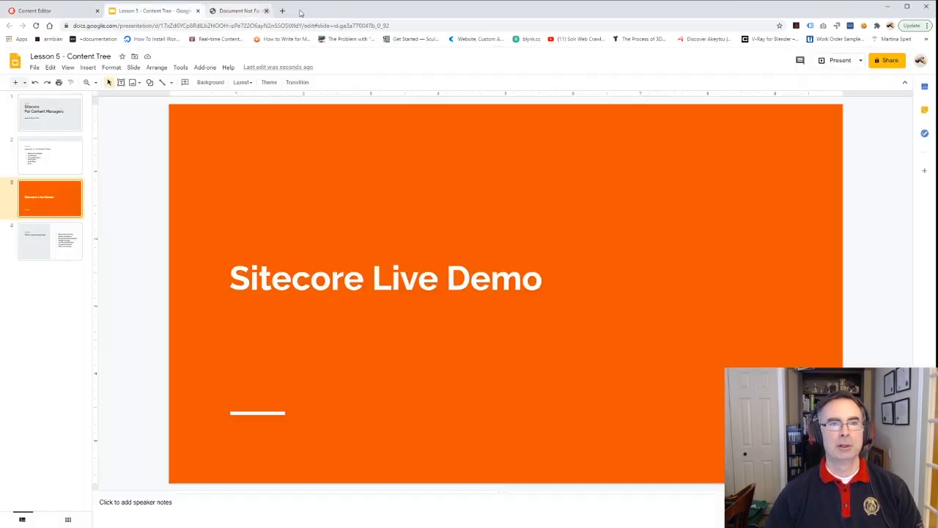
left_click(297, 10)
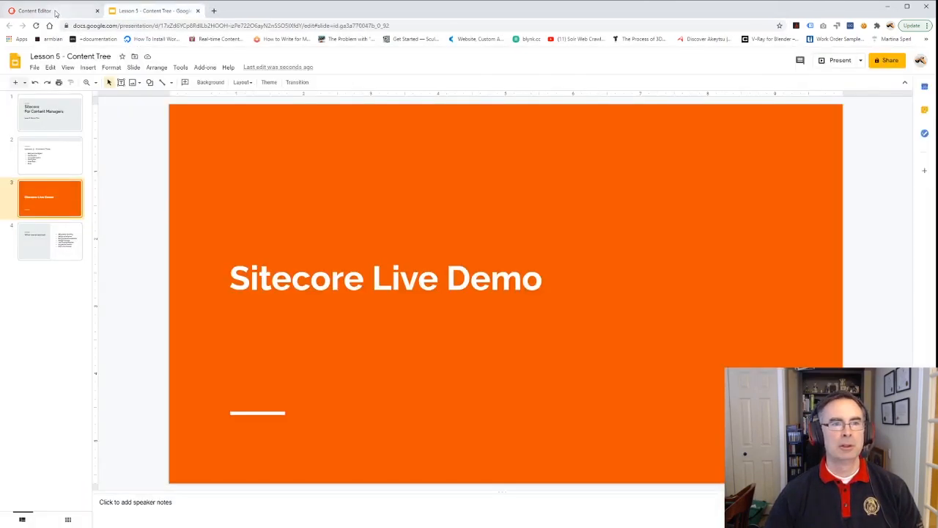
Return to the Content Editor, expand Home and publish it with the Republish option, including subitems and related items.
left_click(55, 11)
left_click(28, 179)
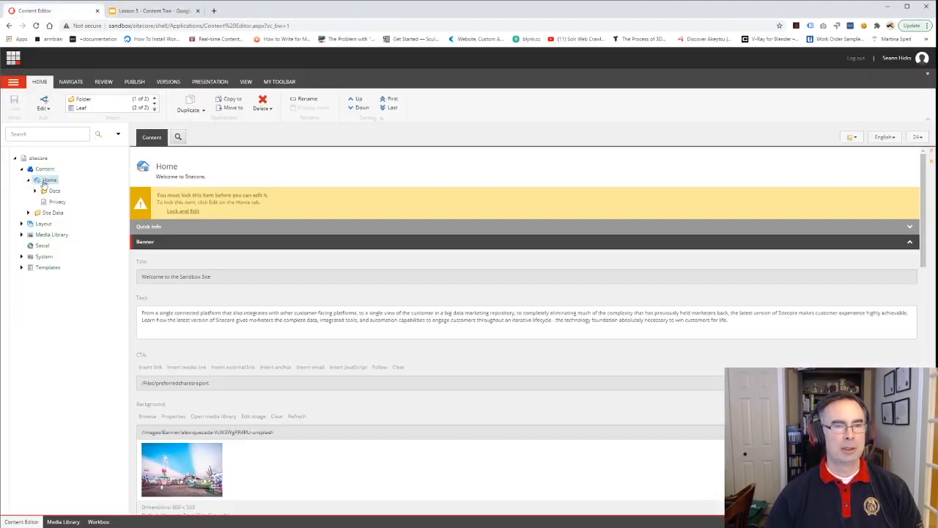
left_click(128, 81)
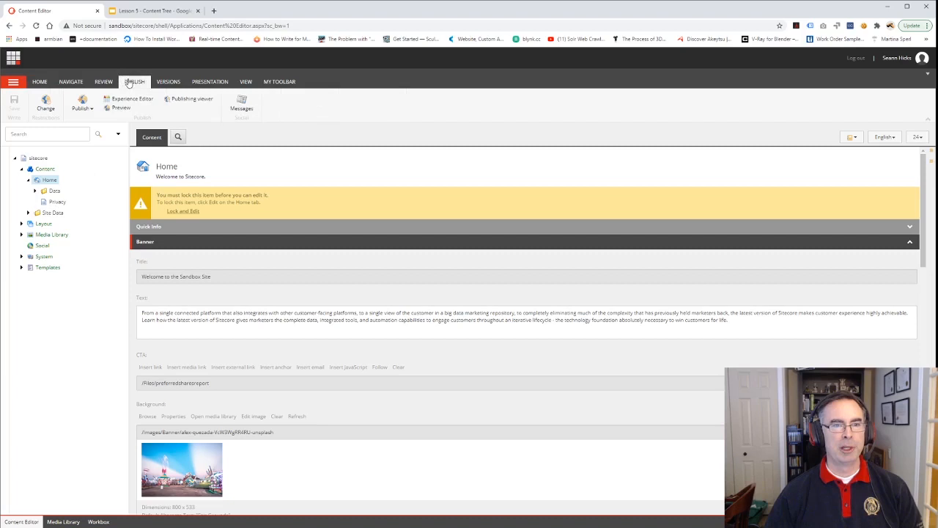
left_click(80, 106)
left_click(90, 130)
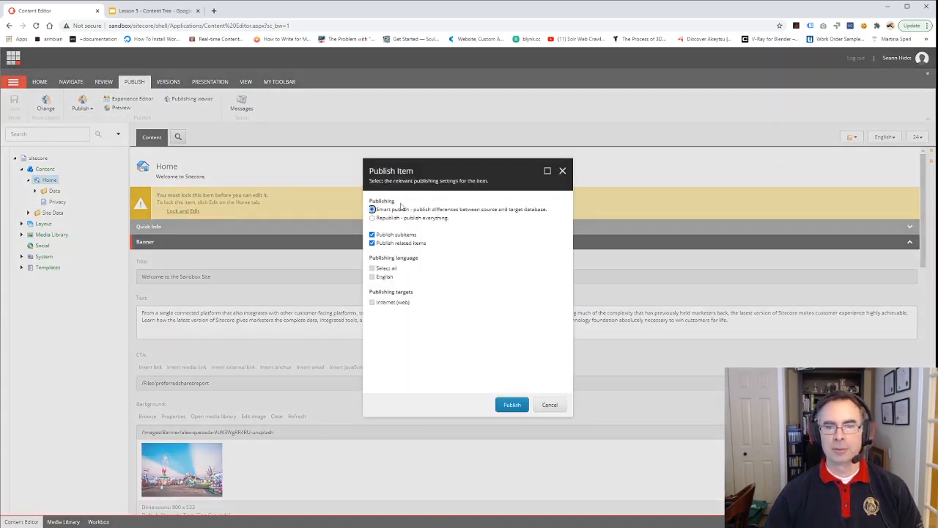
left_click(387, 219)
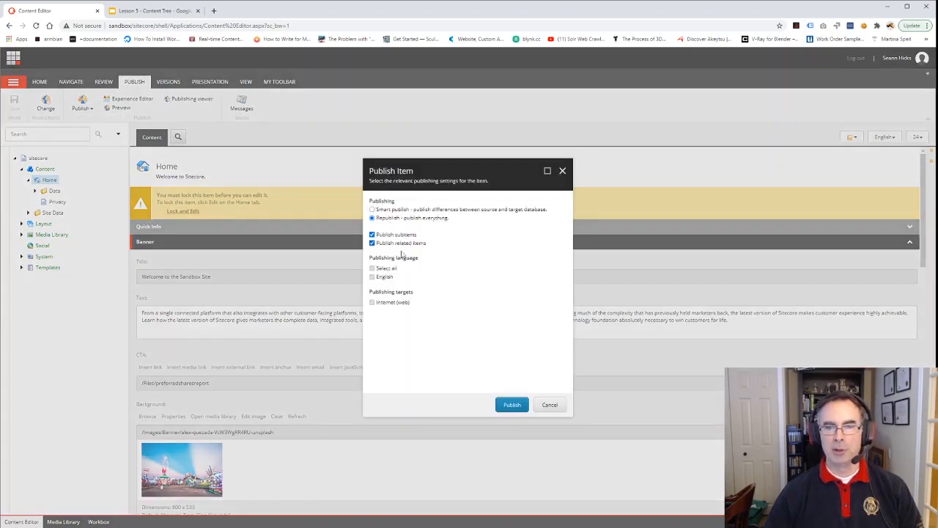
left_click(513, 405)
left_click(514, 357)
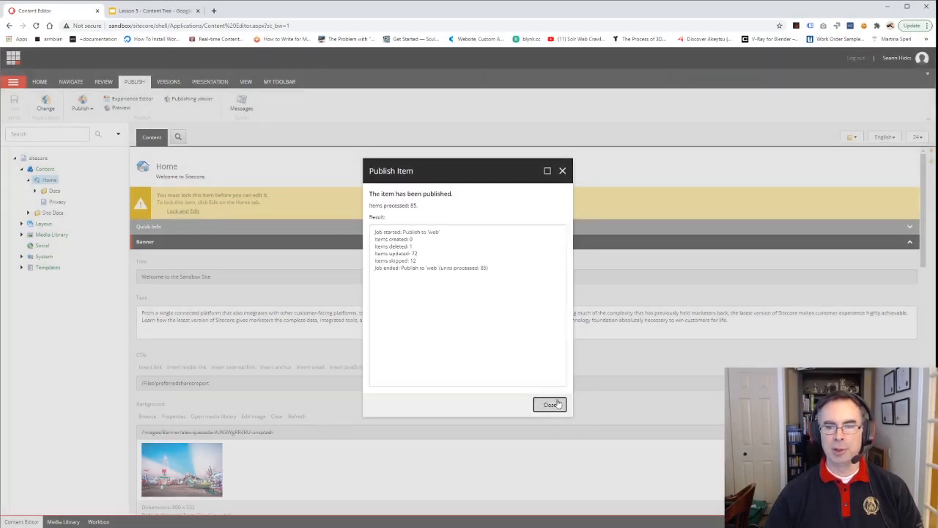
left_click(550, 405)
Check the published sandbox/privacy page in a new browser tab, and close the tab.
left_click(214, 10)
type("sandbox/")
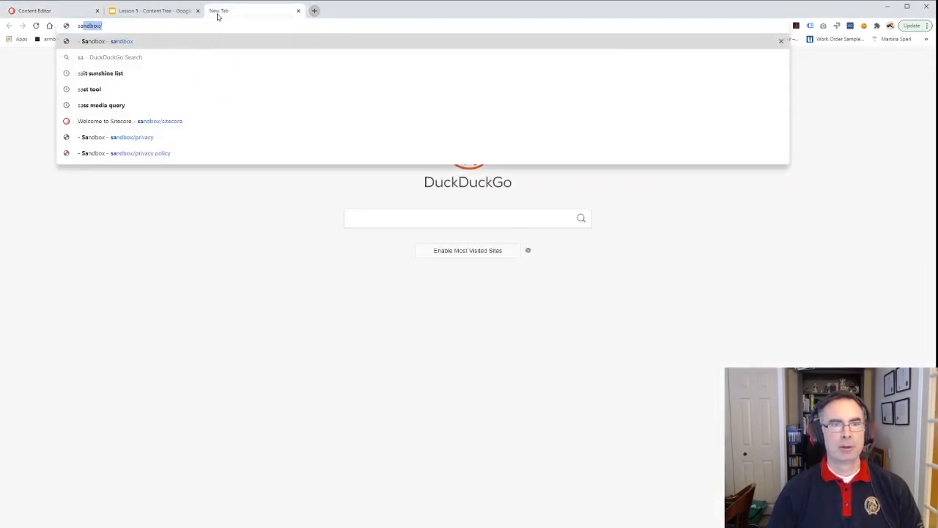
key("Down")
key("Down")
key("Down")
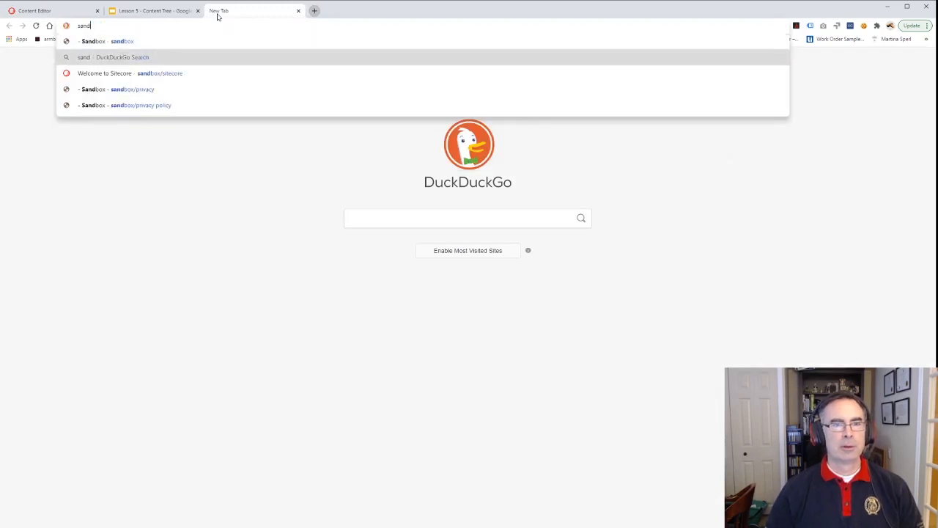
key("Return")
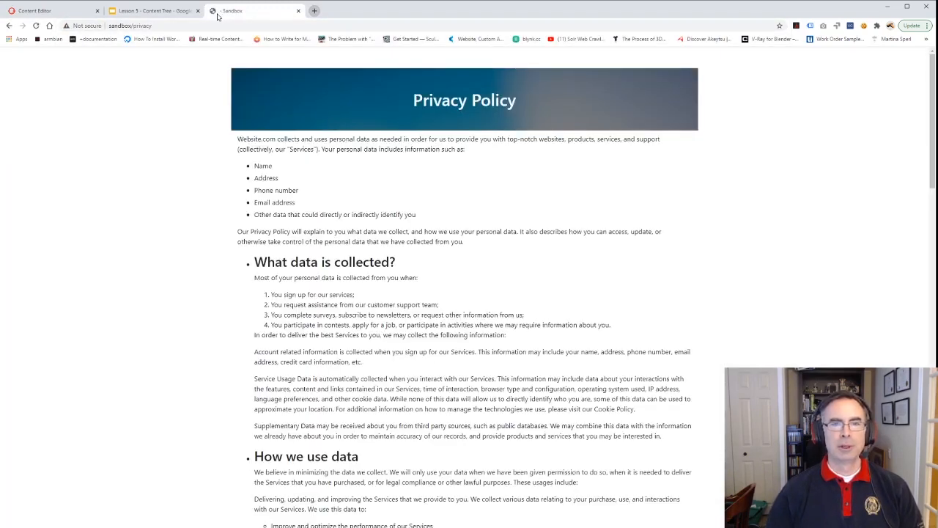
left_click(298, 10)
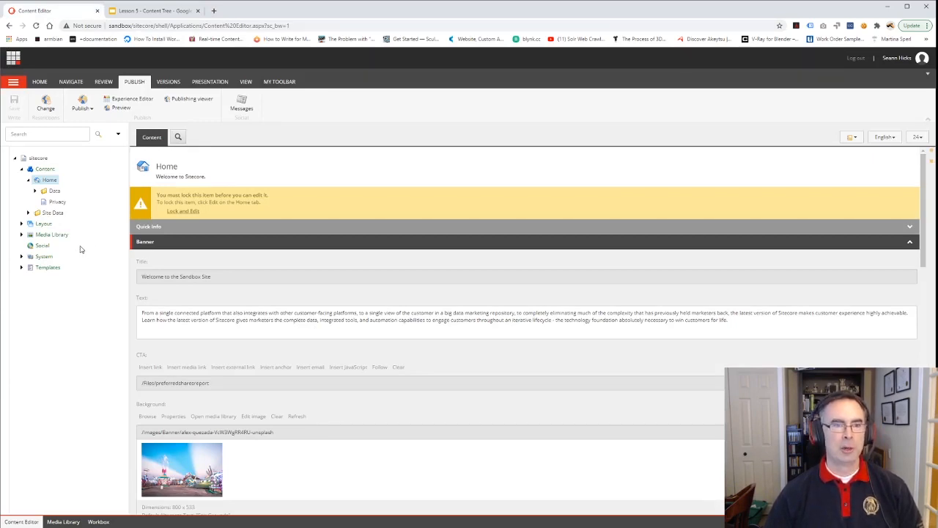
Review which item types can be inserted under the Home item.
right_click(48, 183)
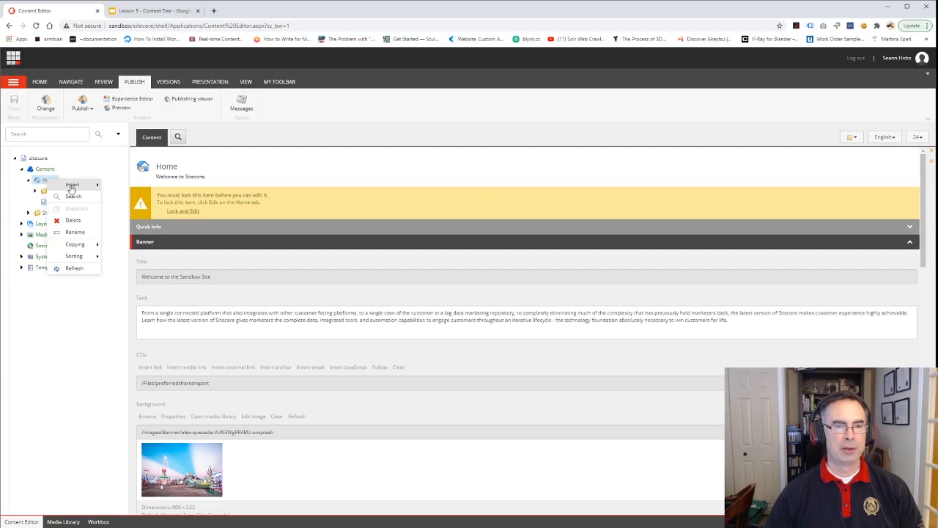
left_click(72, 188)
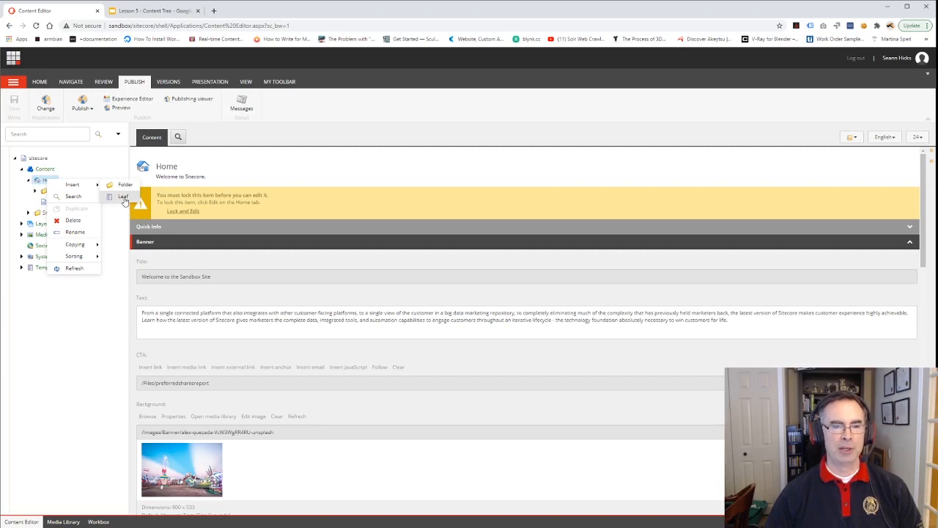
left_click(89, 297)
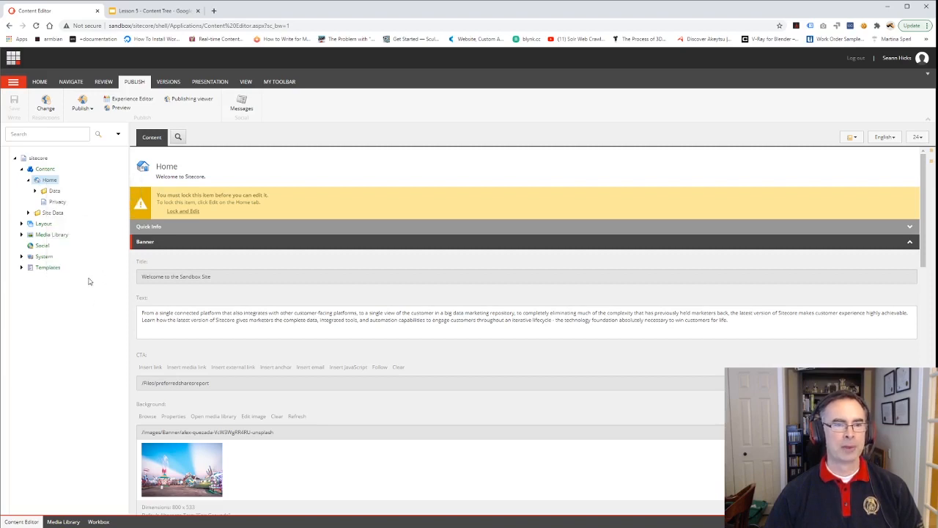
Open the Privacy item under Home and look at the child items of the Data folder.
left_click(58, 201)
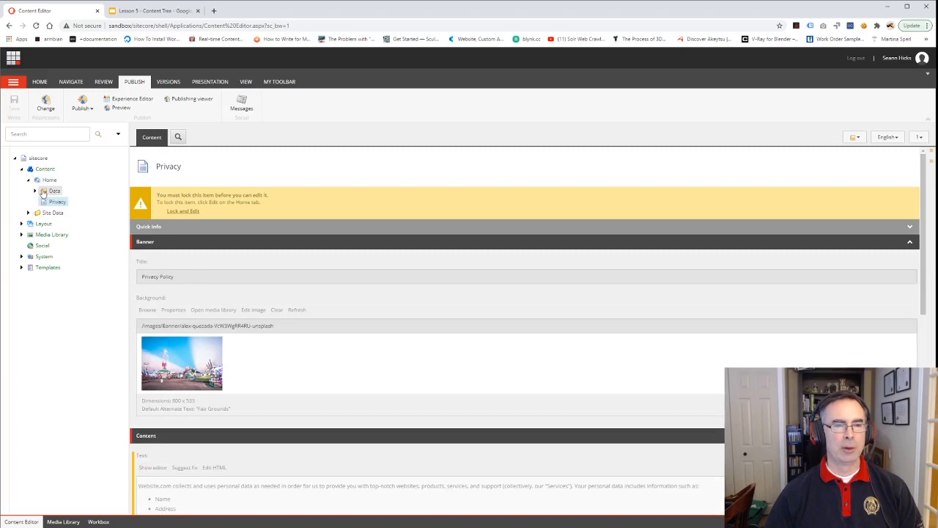
left_click(35, 190)
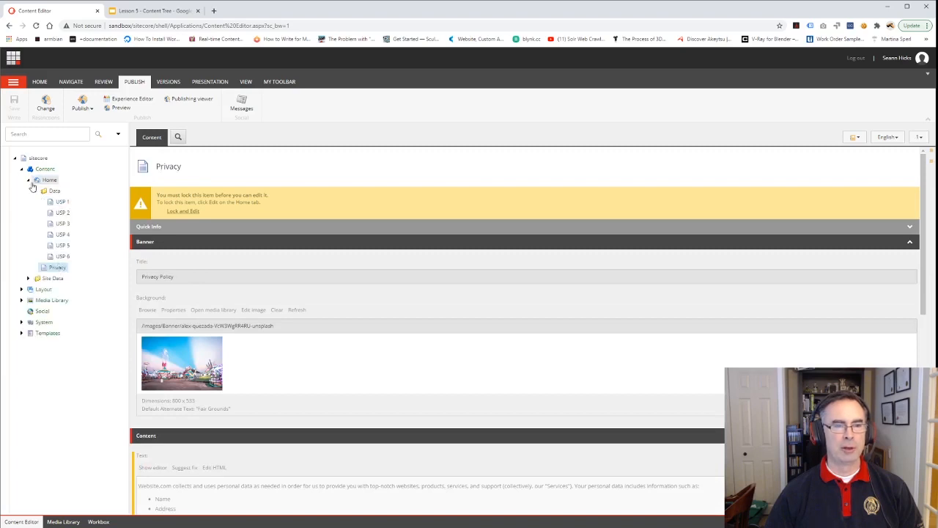
left_click(36, 191)
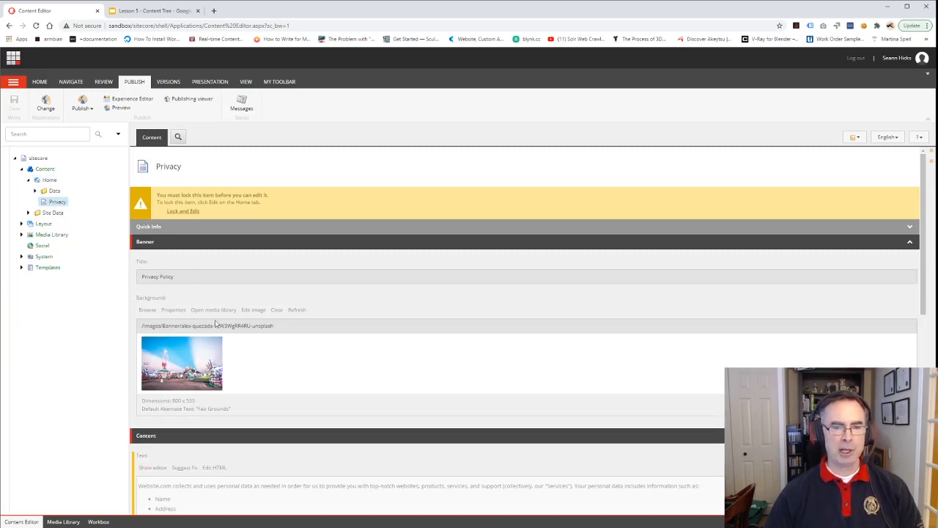
Collapse the Privacy item's Banner, Content and Workflow sections, and expand the Site Data folder in the content tree.
left_click(147, 244)
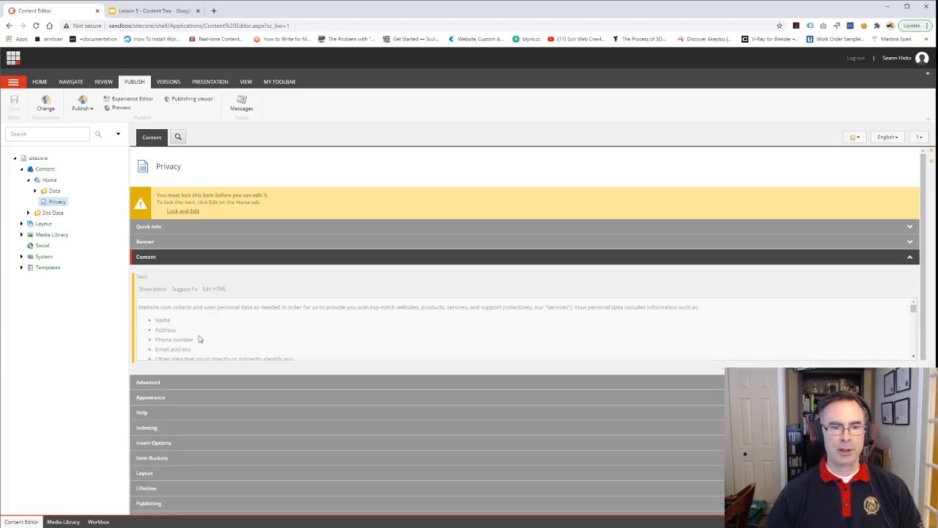
left_click(153, 258)
scroll(188, 316, "down", 3)
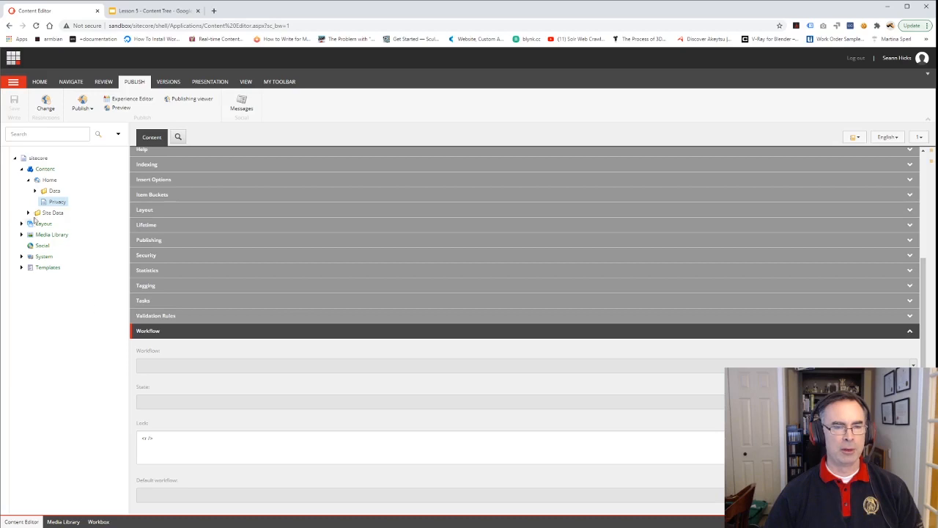
left_click(28, 212)
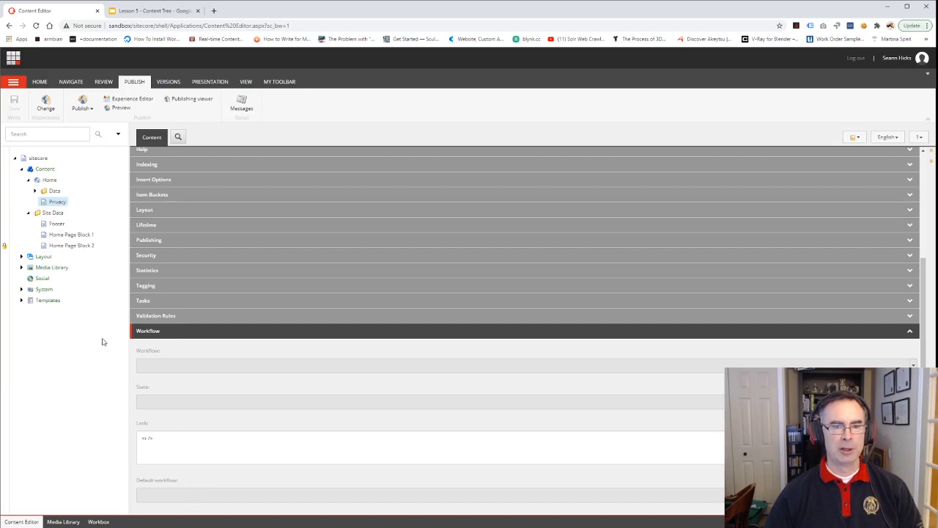
scroll(159, 340, "up", 3)
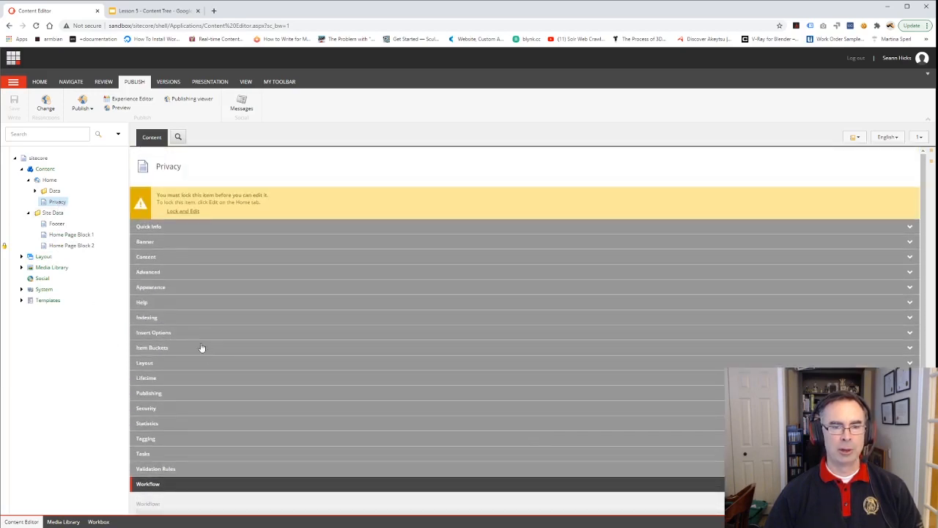
left_click(183, 485)
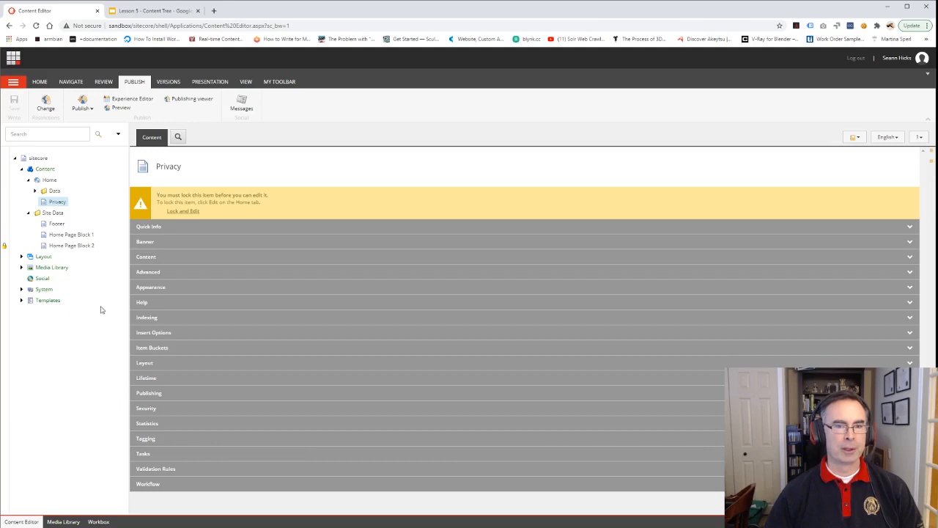
Insert a new Leaf item named Policies under Home.
left_click(49, 181)
right_click(49, 181)
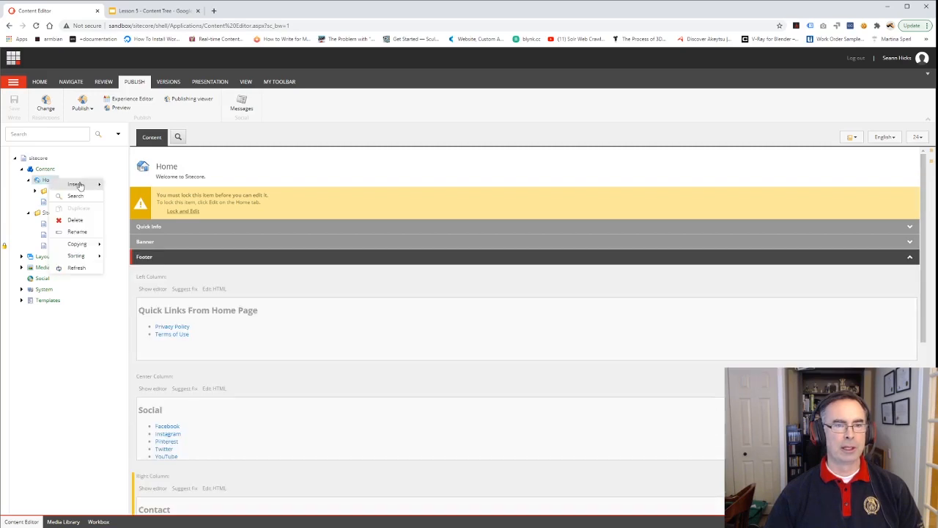
mouse_move(79, 188)
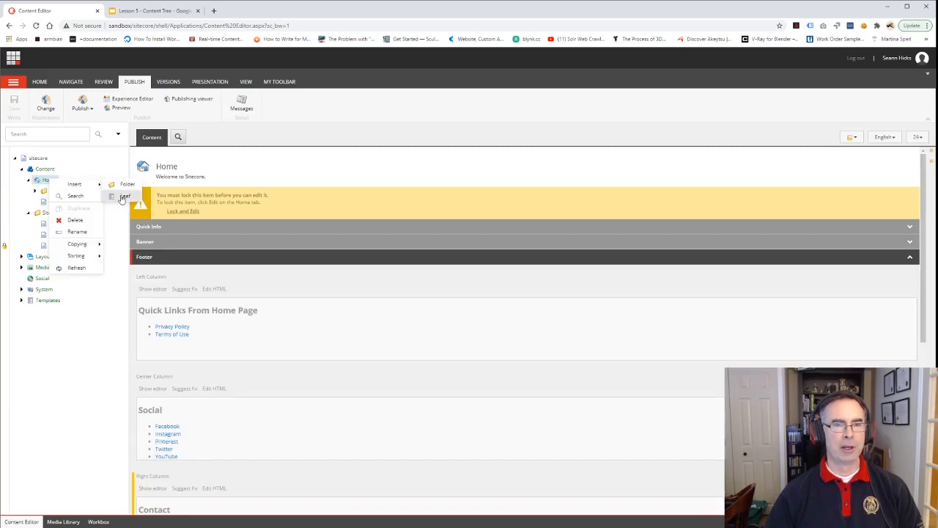
left_click(121, 196)
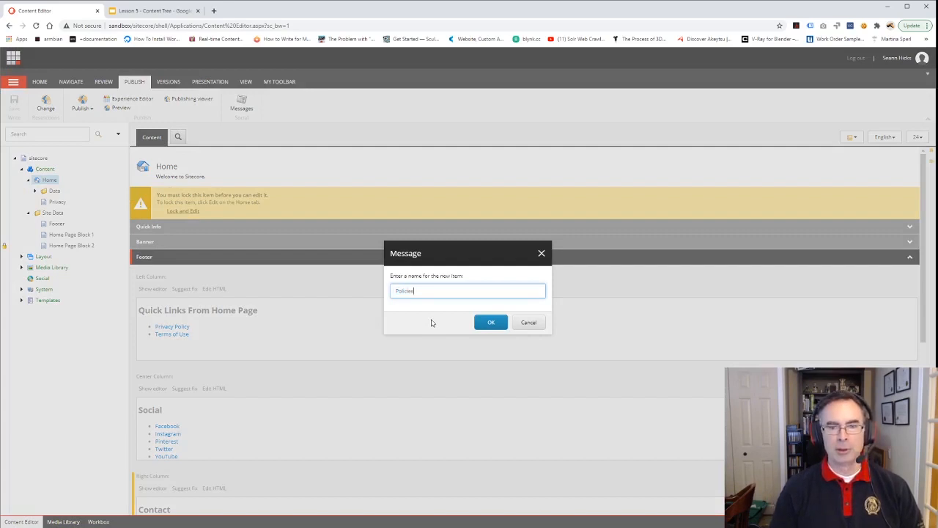
left_click(492, 323)
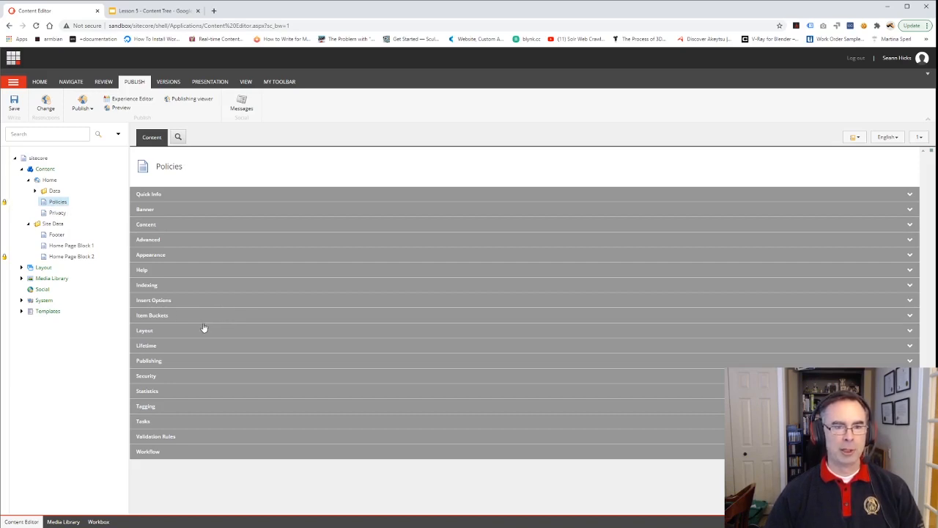
Set the Policies banner background to luke-chesser-eICUFSeirc0-unsplash-scaled from the media library's Images/Banner folder and save the item.
left_click(156, 209)
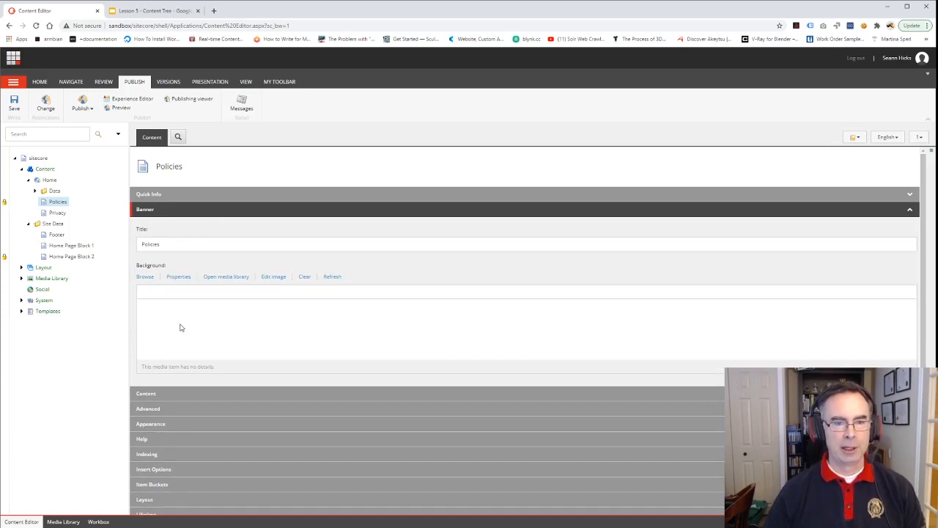
left_click(145, 277)
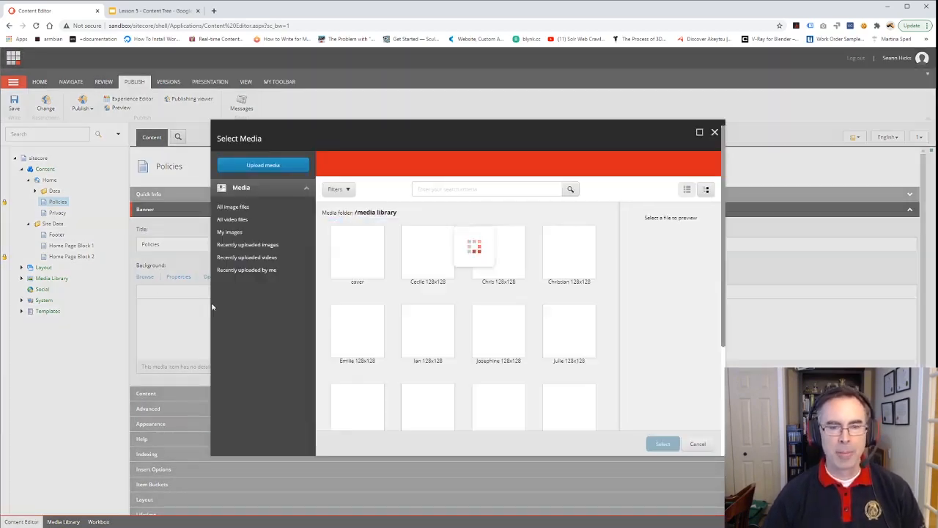
left_click(705, 193)
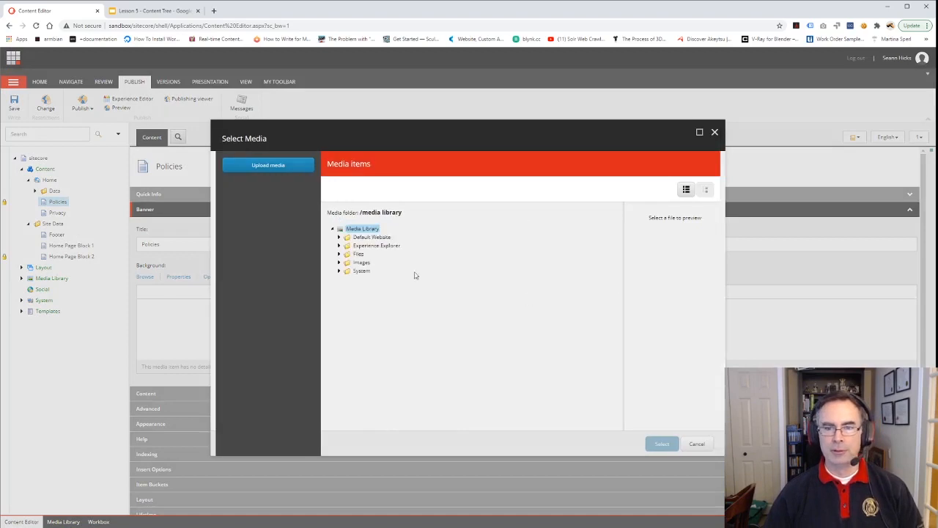
left_click(339, 262)
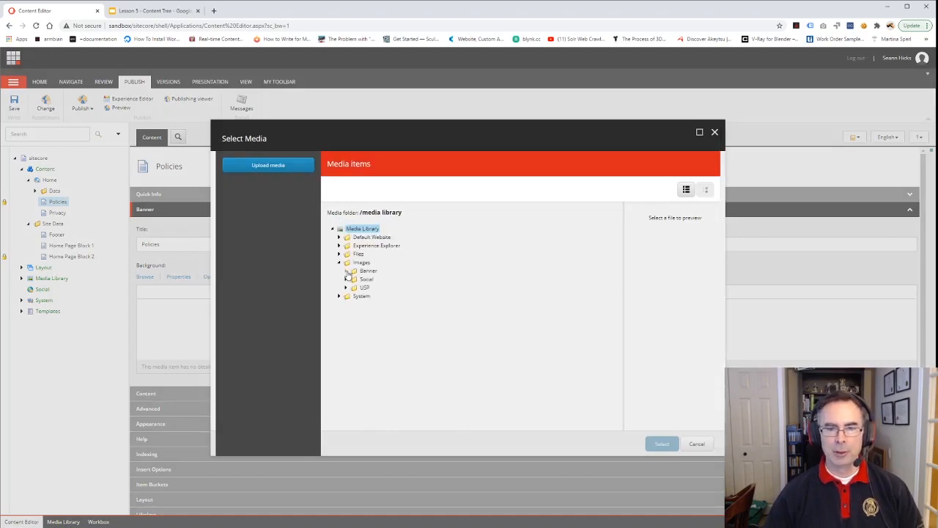
left_click(346, 270)
left_click(383, 304)
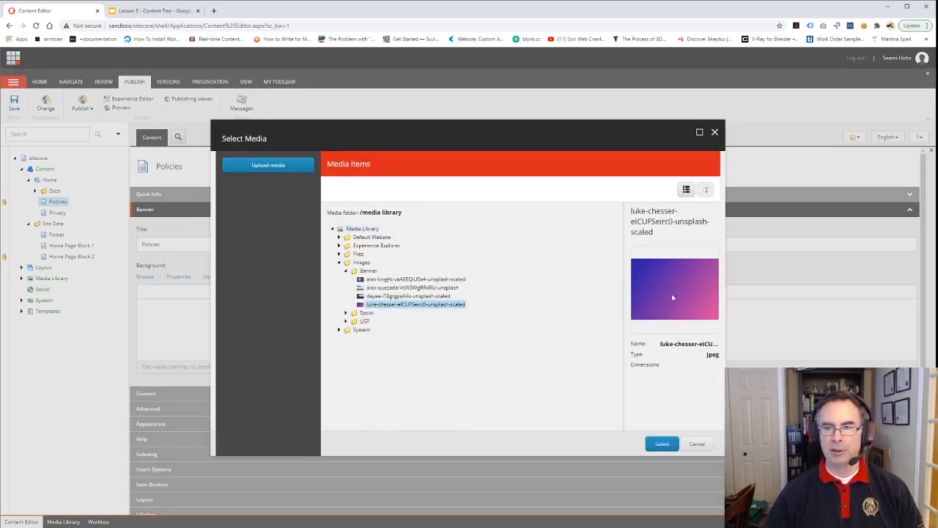
left_click(662, 443)
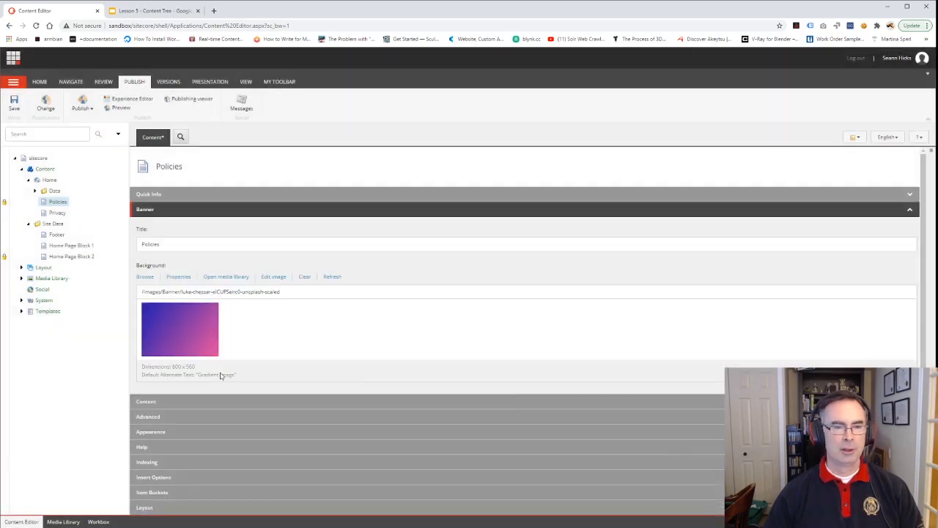
left_click(14, 102)
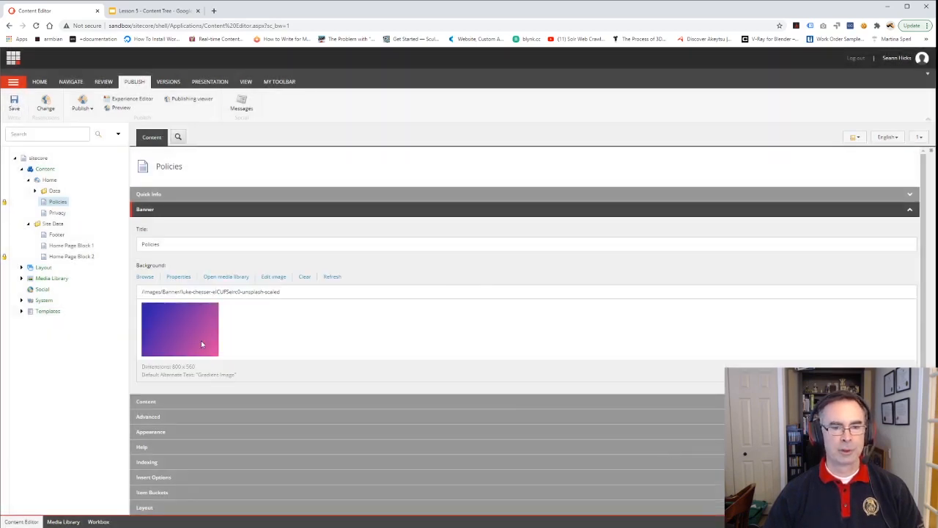
Write "Welcome to our policies. Please review the follow documents." in the rich text editor of the Policies item's Content text.
left_click(180, 402)
scroll(179, 403, "down", 1)
left_click(154, 349)
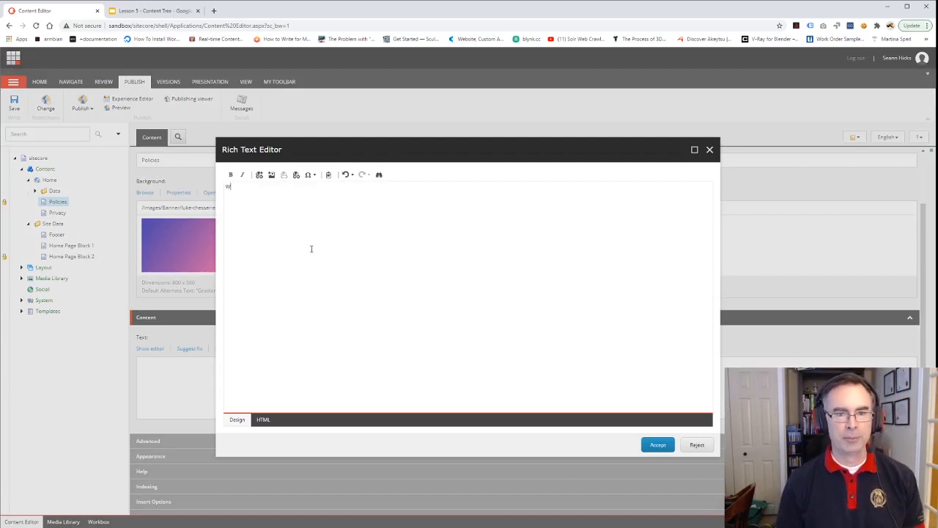
type("Welcome to our policies.  Please")
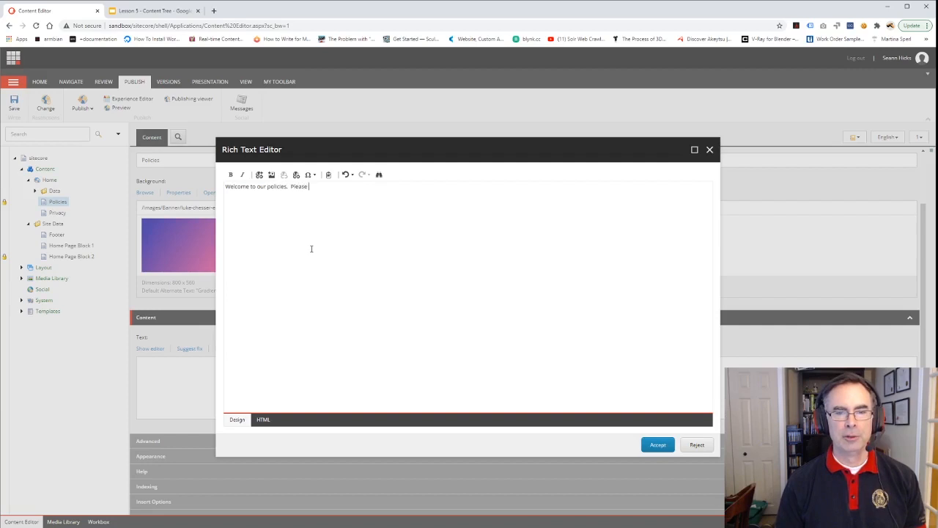
type("iew the follow documents.")
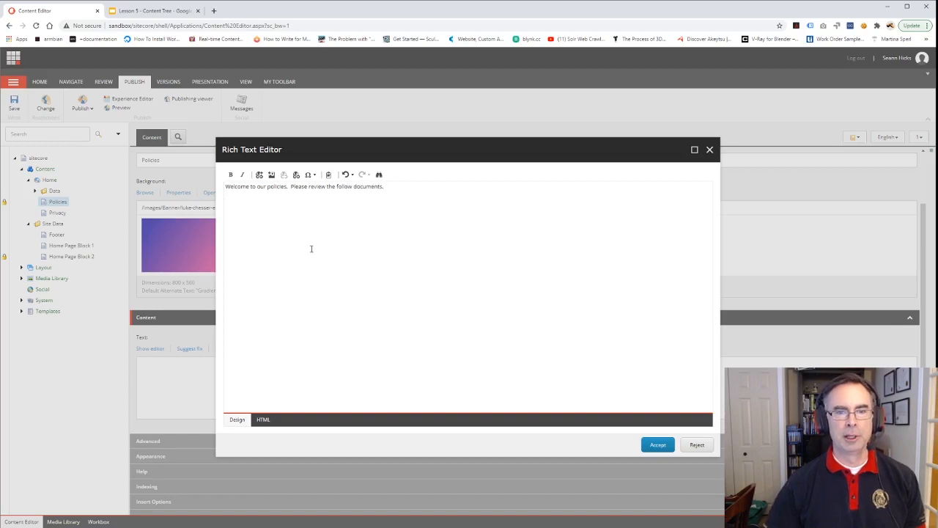
Insert an internal link to the Privacy item below the introductory sentence.
left_click(259, 175)
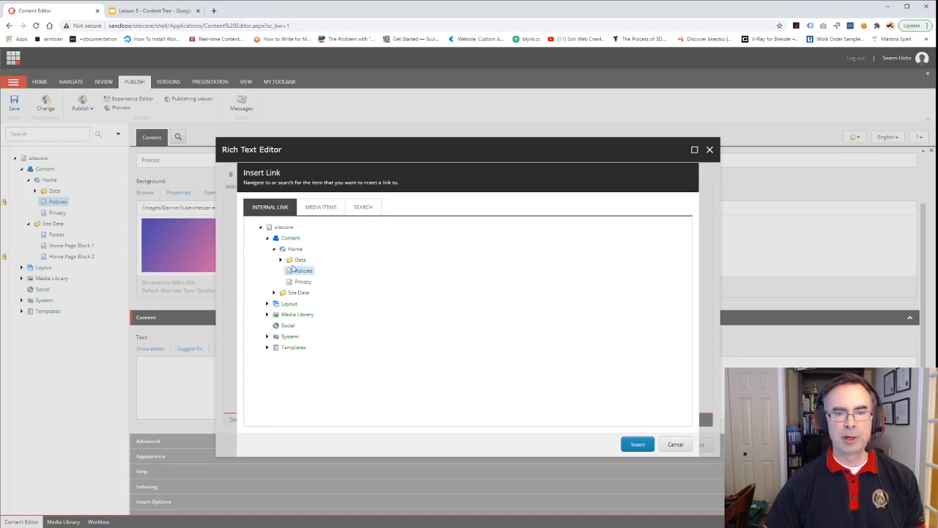
left_click(303, 283)
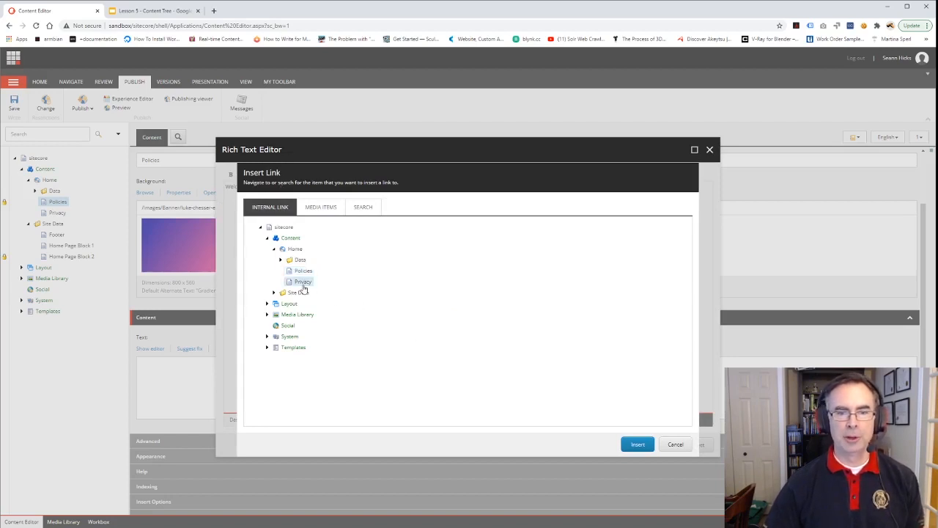
left_click(638, 445)
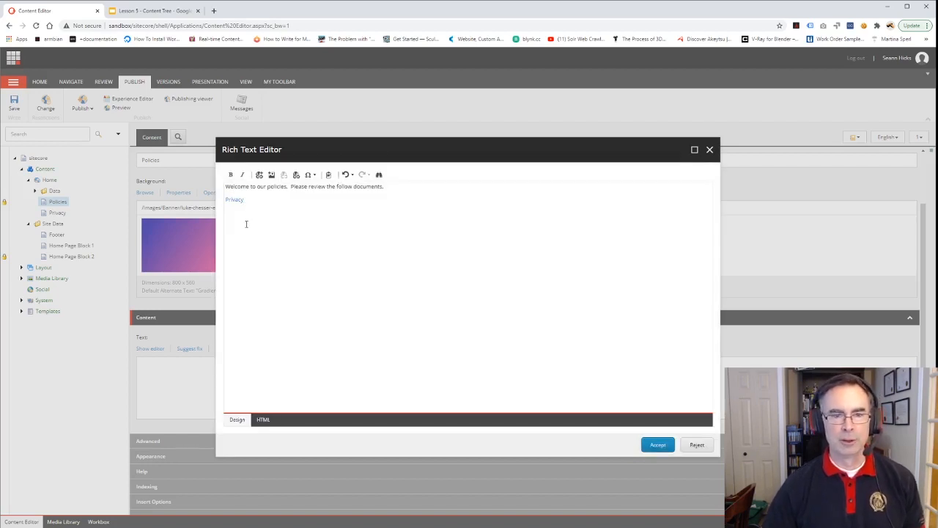
Change the Privacy link's text to "Privacy Policy" and accept the rich text content.
right_click(234, 200)
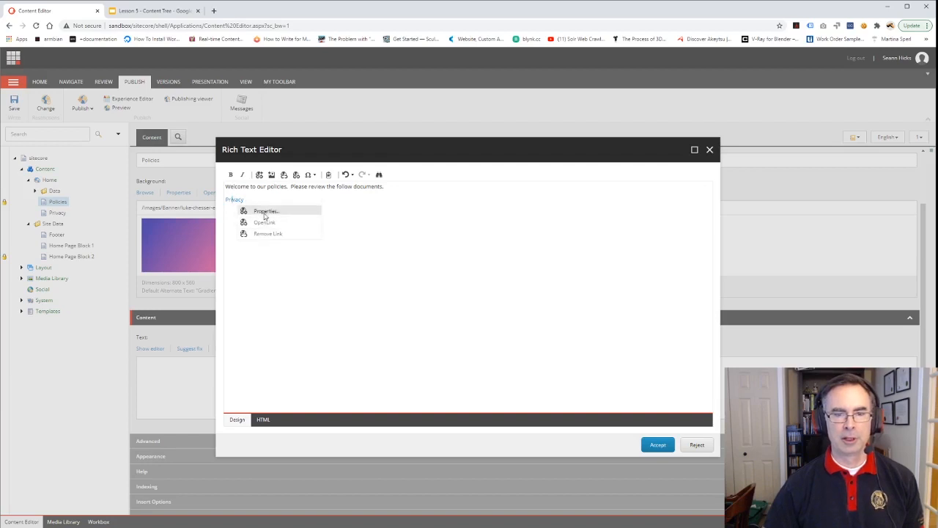
left_click(264, 211)
left_click(466, 283)
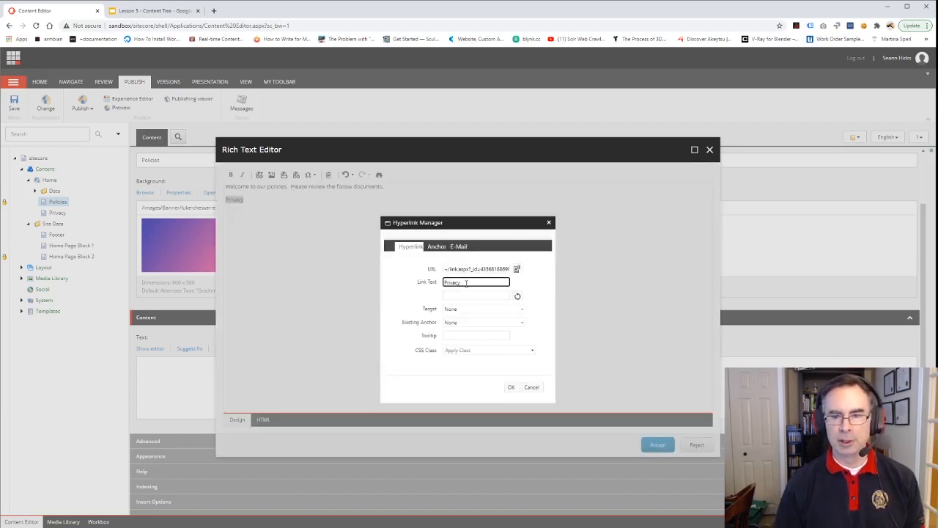
type("Policy")
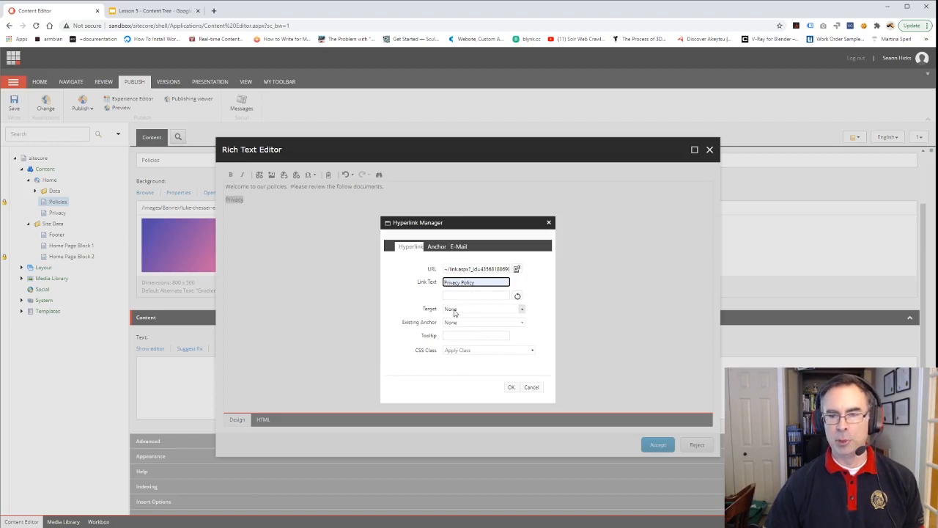
left_click(512, 387)
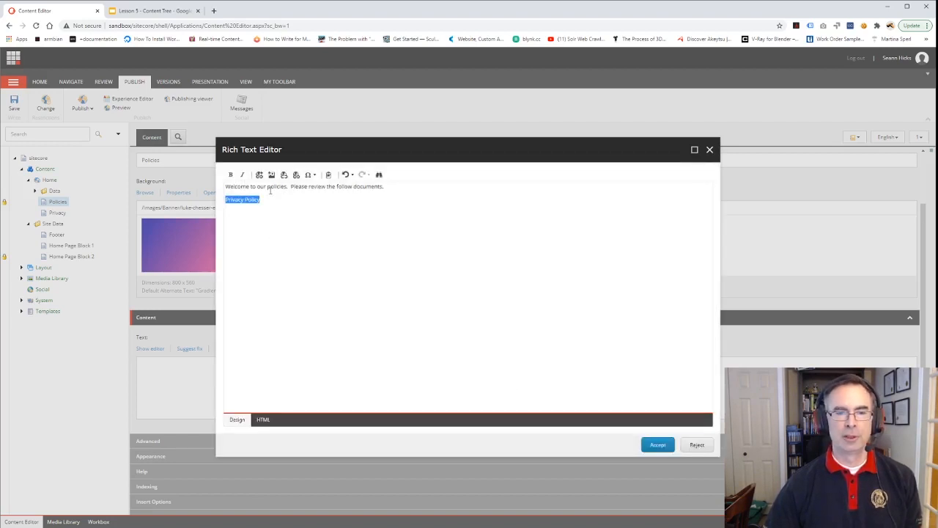
left_click(360, 295)
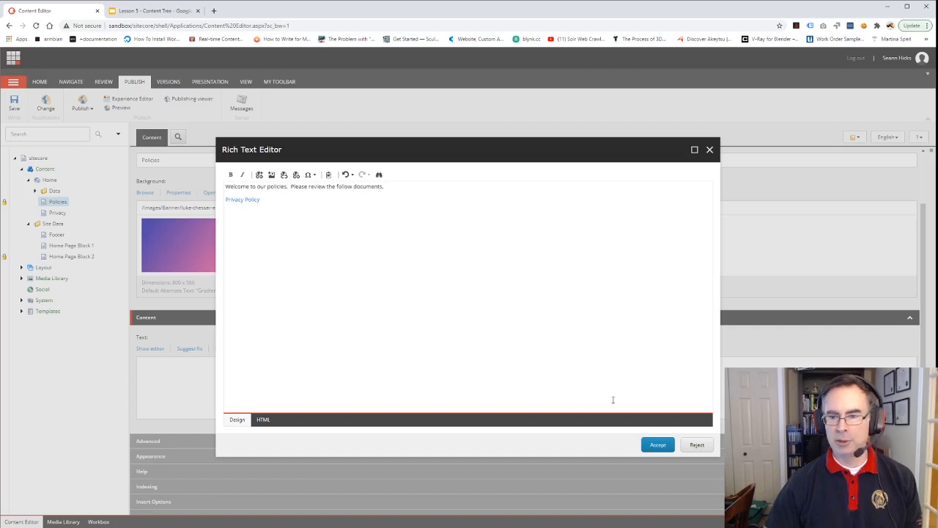
left_click(660, 445)
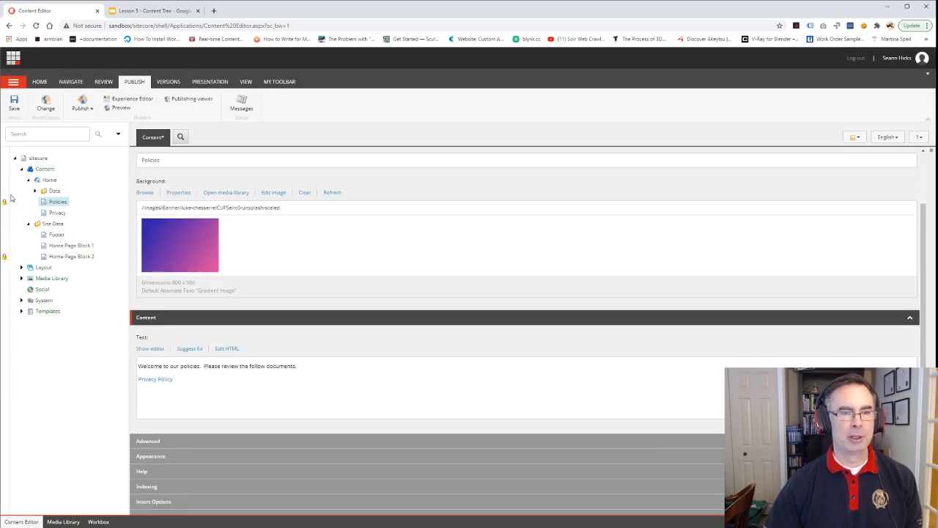
Unlock the Policies item, saving its changes.
scroll(161, 202, "up", 2)
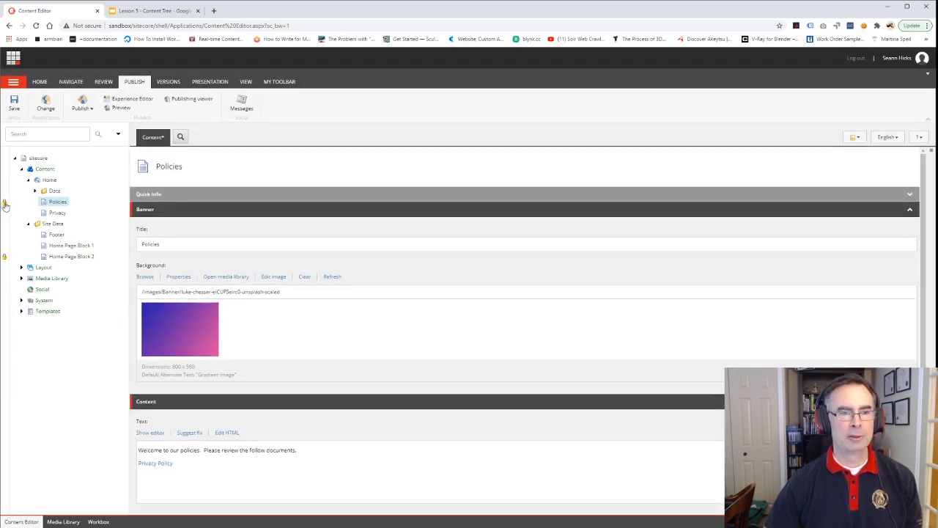
left_click(4, 204)
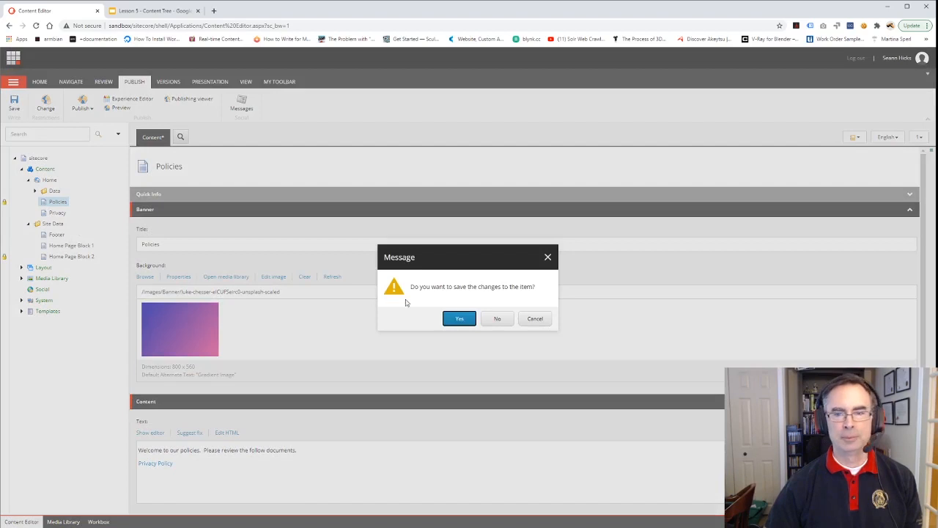
left_click(459, 320)
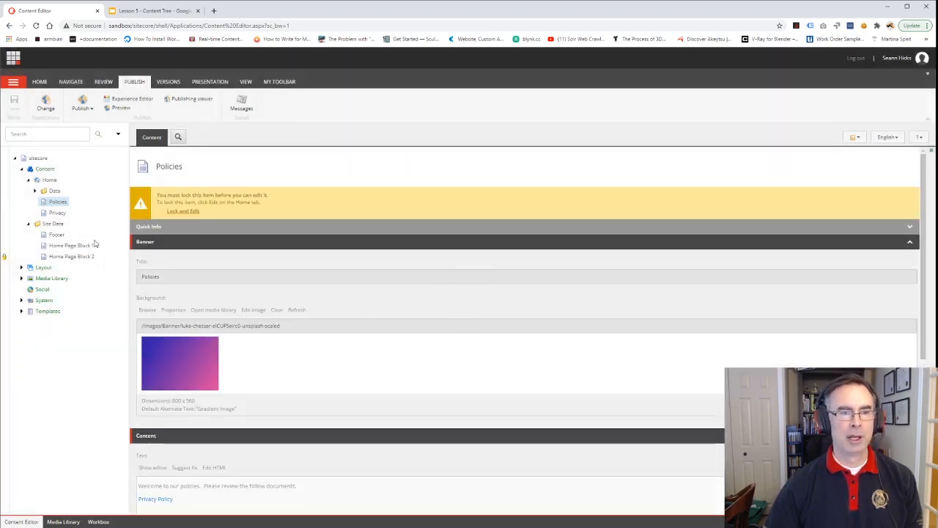
Publish the Policies item using Smart publish with its subitems and related items, and close the publishing dialog.
left_click(83, 110)
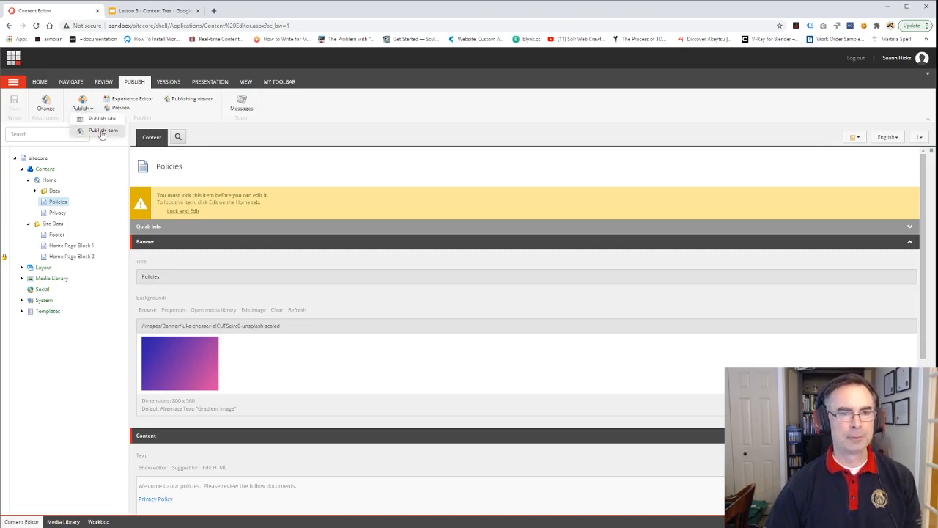
left_click(102, 130)
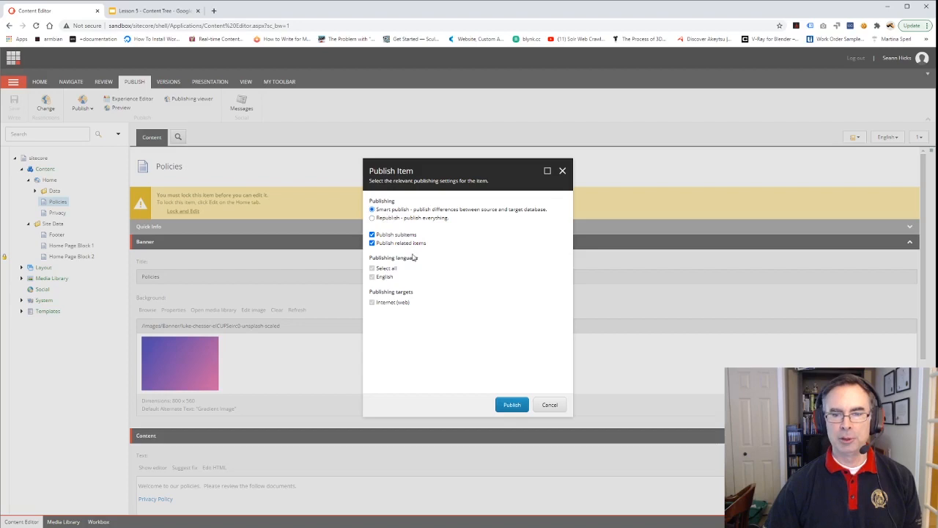
left_click(513, 404)
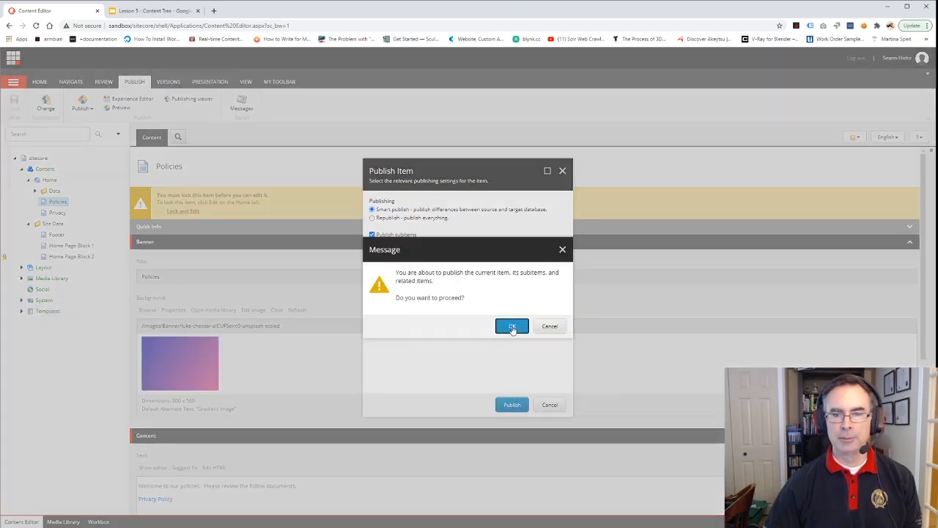
left_click(513, 330)
left_click(550, 404)
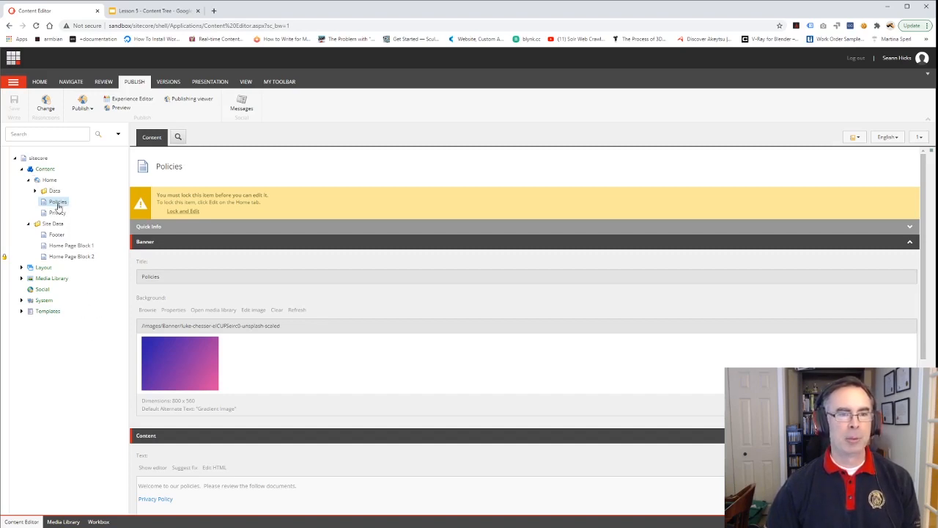
Open sandbox/policies in a new browser tab to check the published page, and follow its Privacy Policy link.
left_click(213, 11)
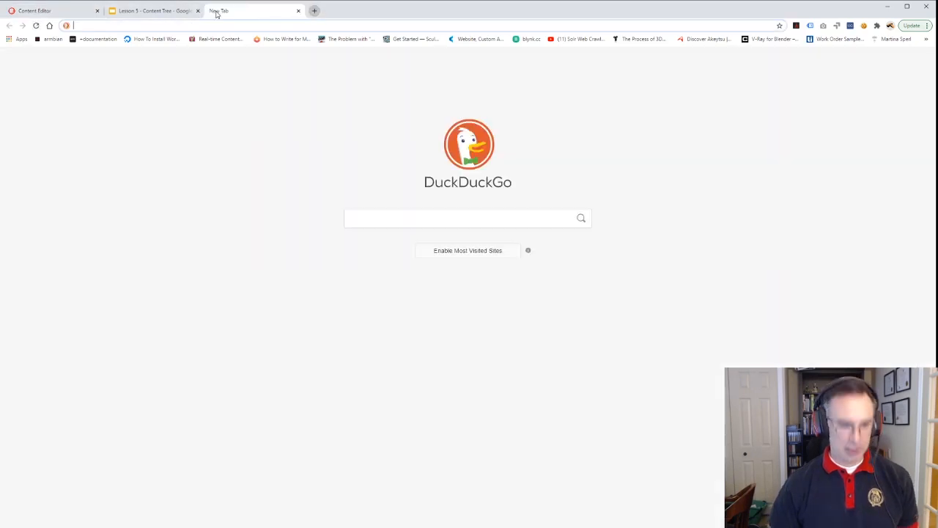
type("sandbox/")
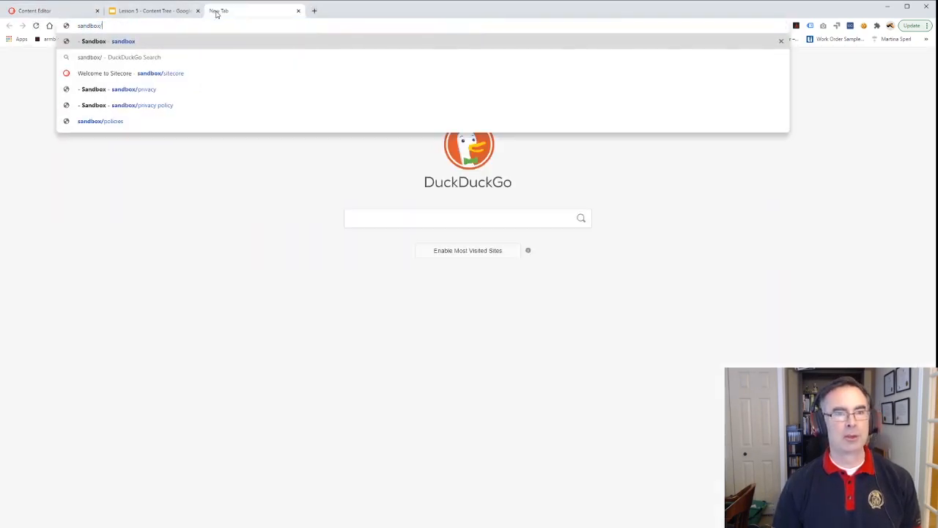
type("policies")
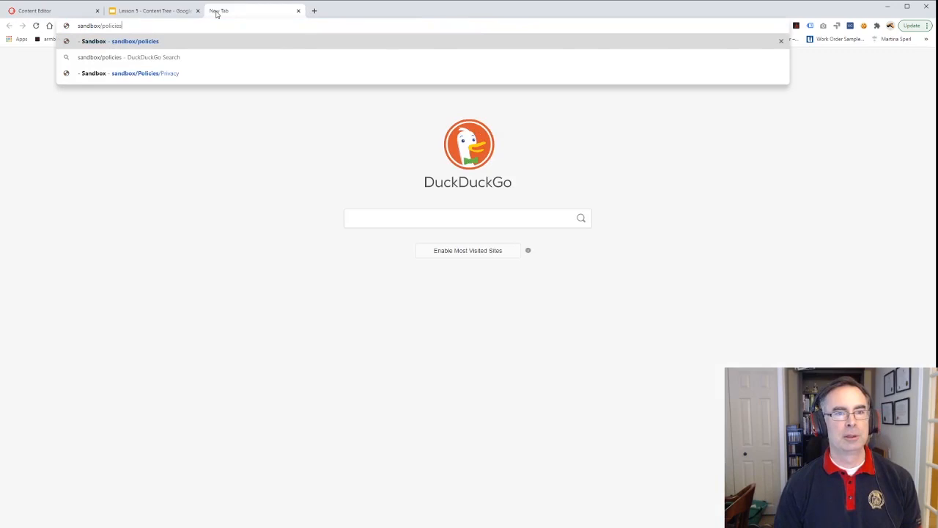
key("Return")
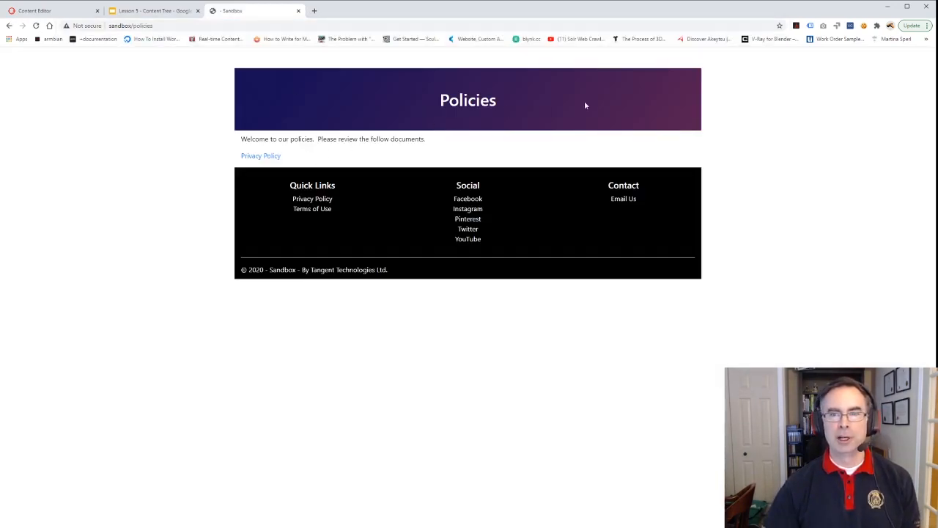
left_click_drag(246, 138, 256, 160)
left_click(266, 156)
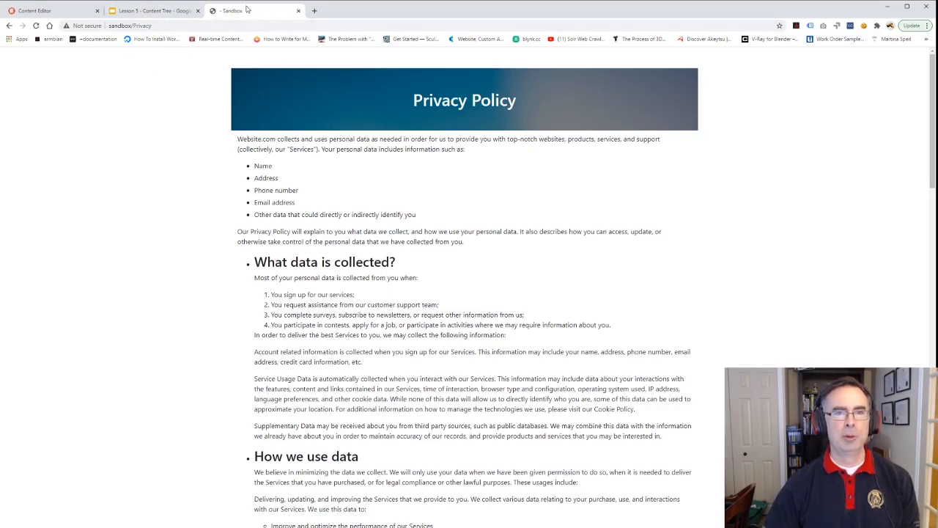
Return to the Content Editor and move the Privacy item after Policies under Home.
left_click(73, 10)
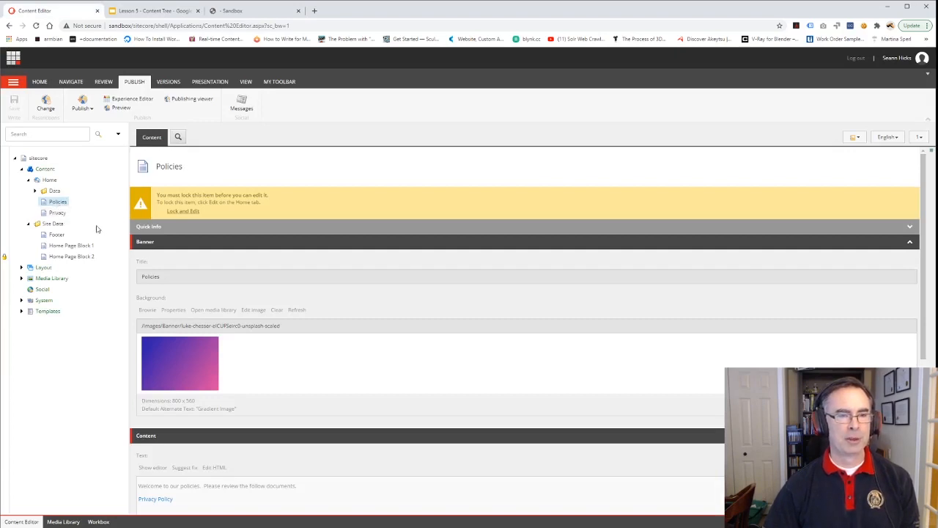
left_click(55, 214)
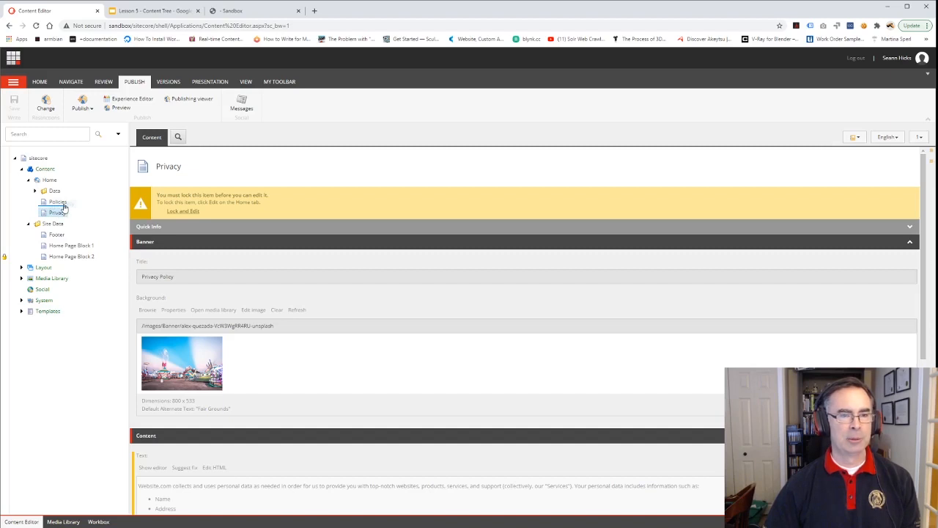
left_click_drag(63, 208, 64, 208)
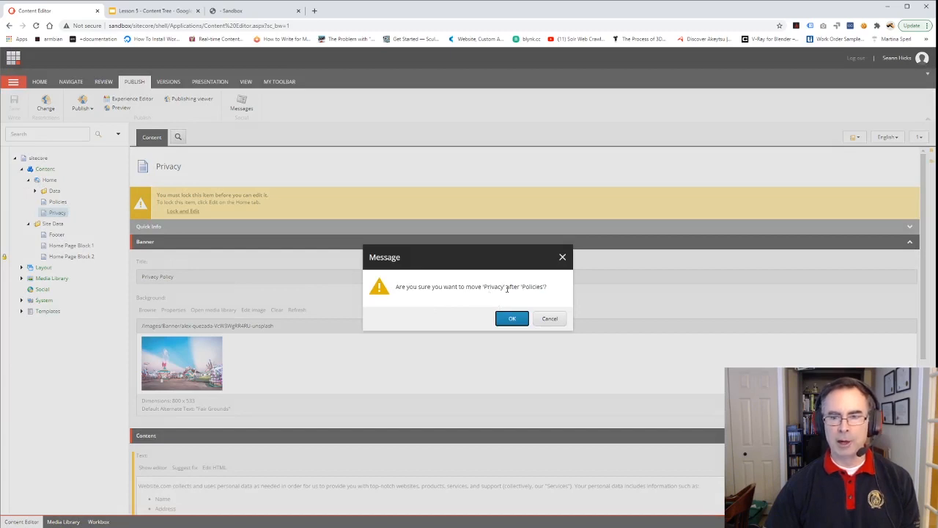
left_click(512, 319)
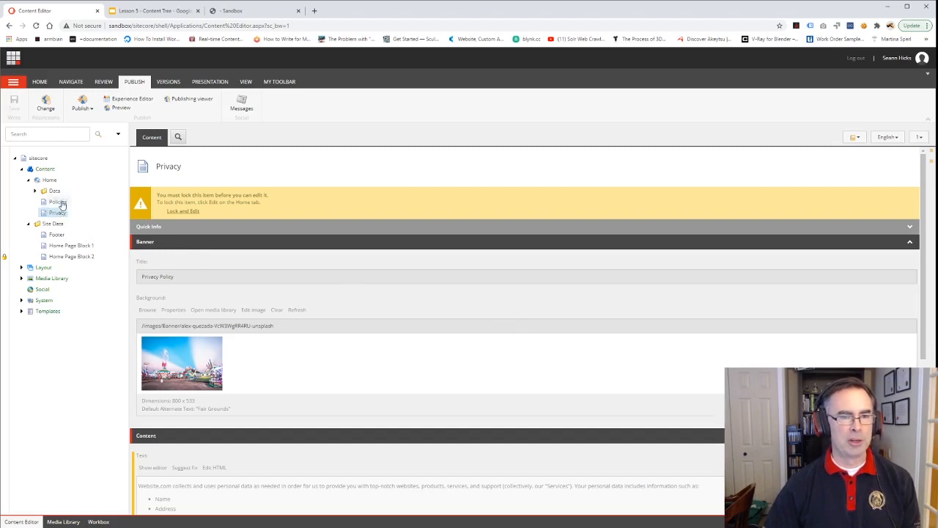
Move the Privacy item beneath Policies as its child, confirm the move, and collapse and re-expand the Policies node.
left_click_drag(62, 204, 62, 204)
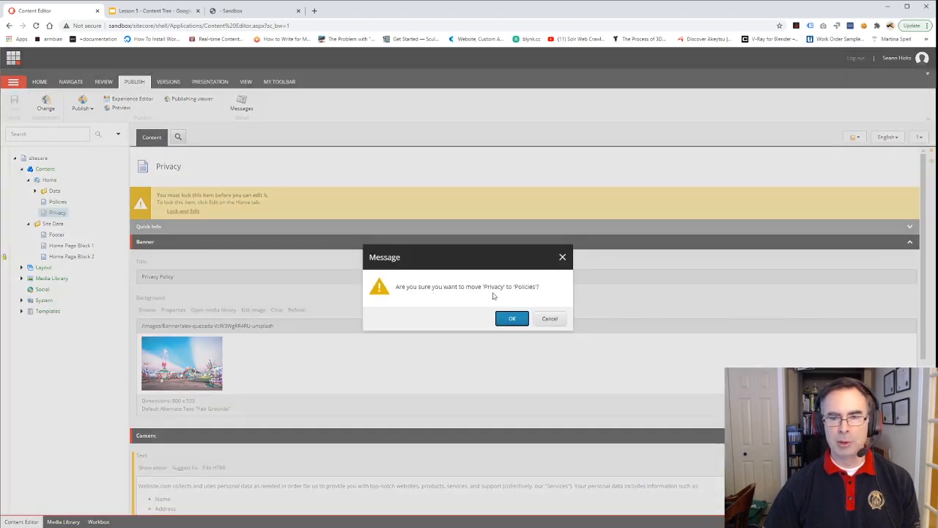
left_click(513, 318)
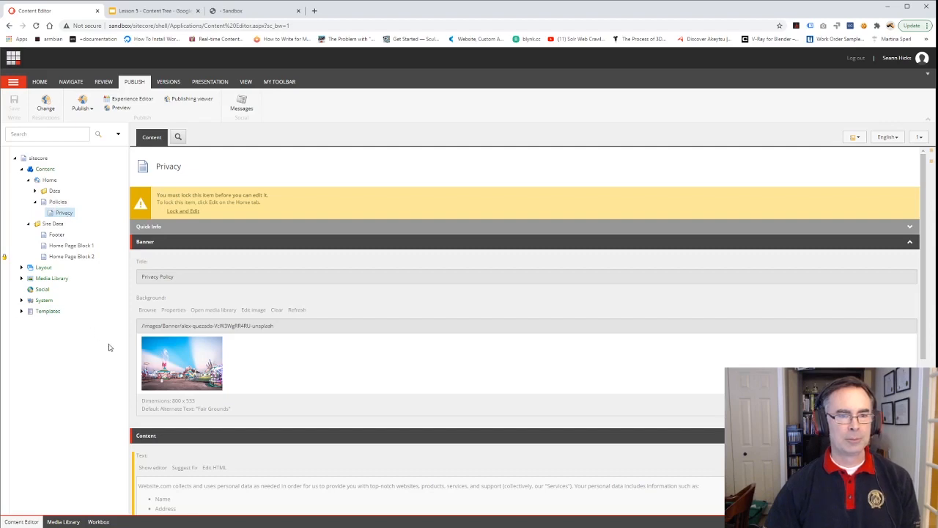
left_click(34, 203)
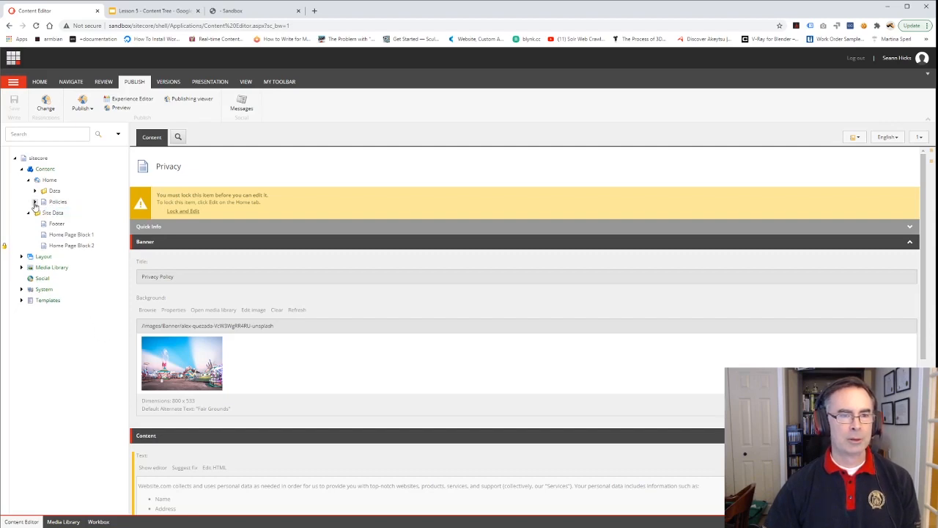
left_click(34, 203)
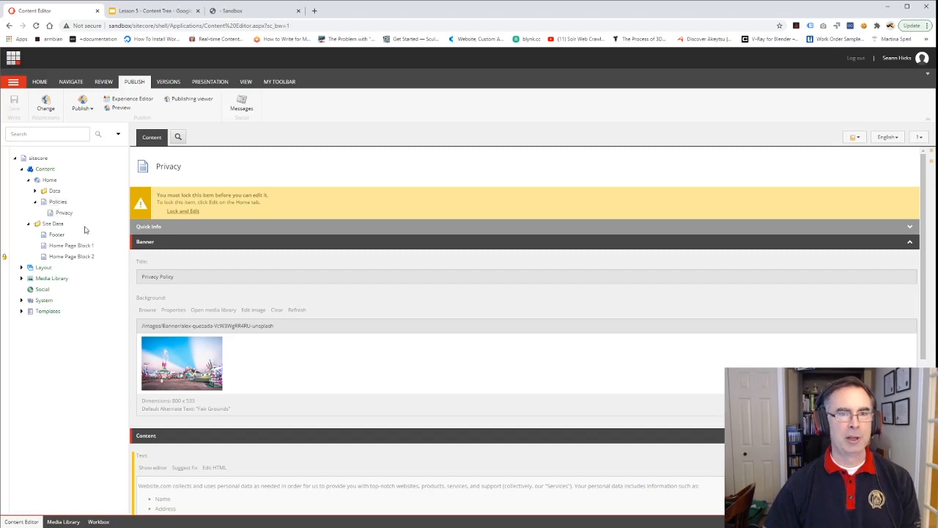
Reload the published sandbox/Privacy page in its browser tab to check it, and return to the Content Editor.
left_click(239, 11)
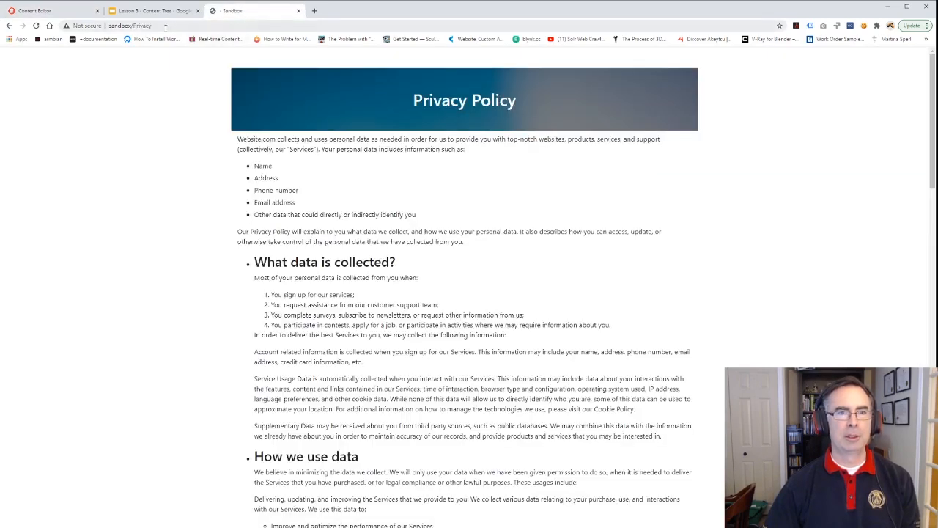
left_click(36, 26)
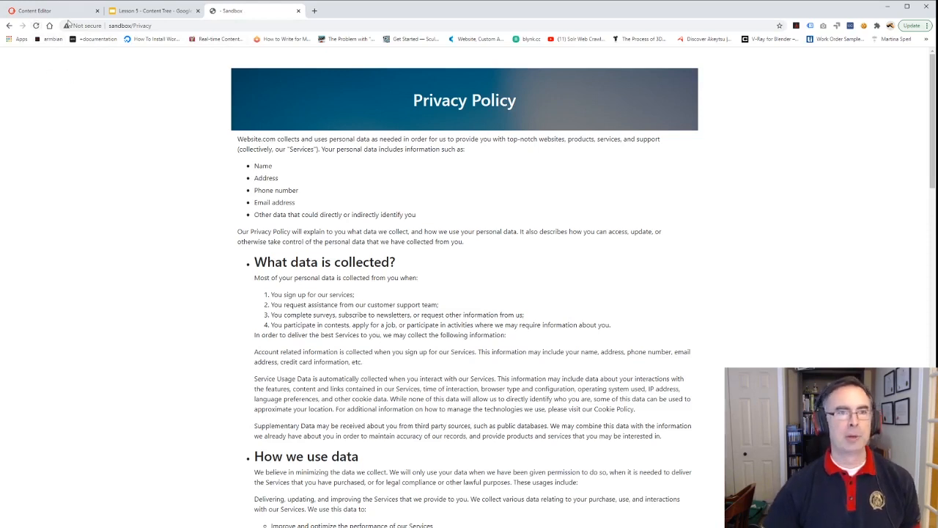
left_click(37, 11)
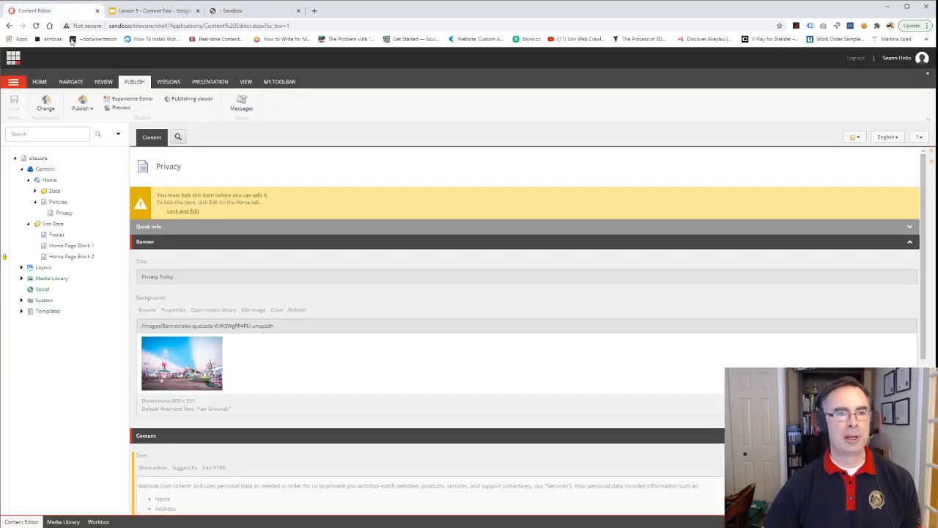
Publish the Policies item using Smart publish, including subitems and related items, and close the result dialog.
left_click(58, 203)
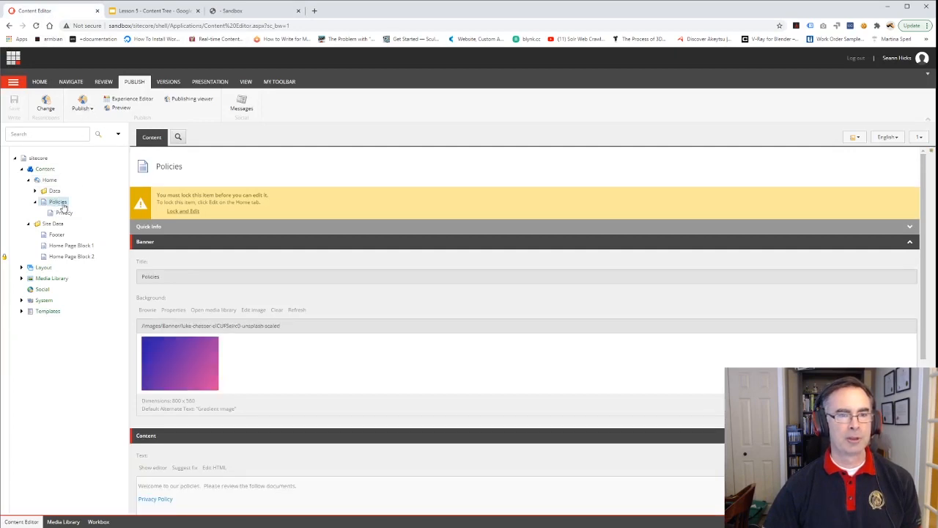
left_click(82, 108)
left_click(82, 130)
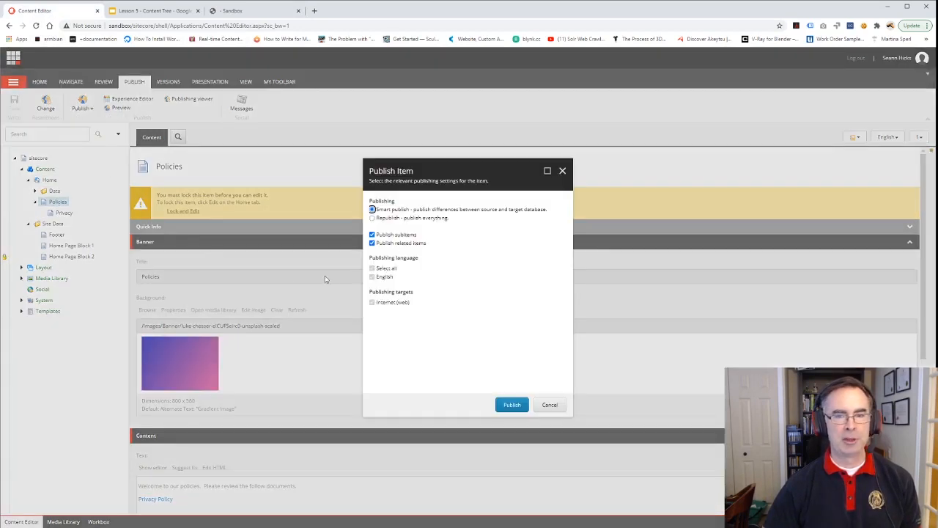
left_click(512, 405)
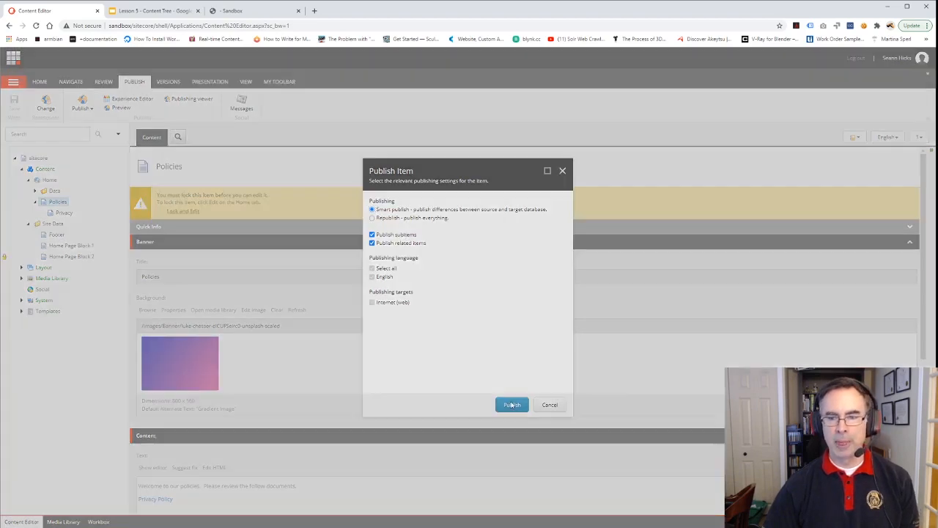
left_click(510, 327)
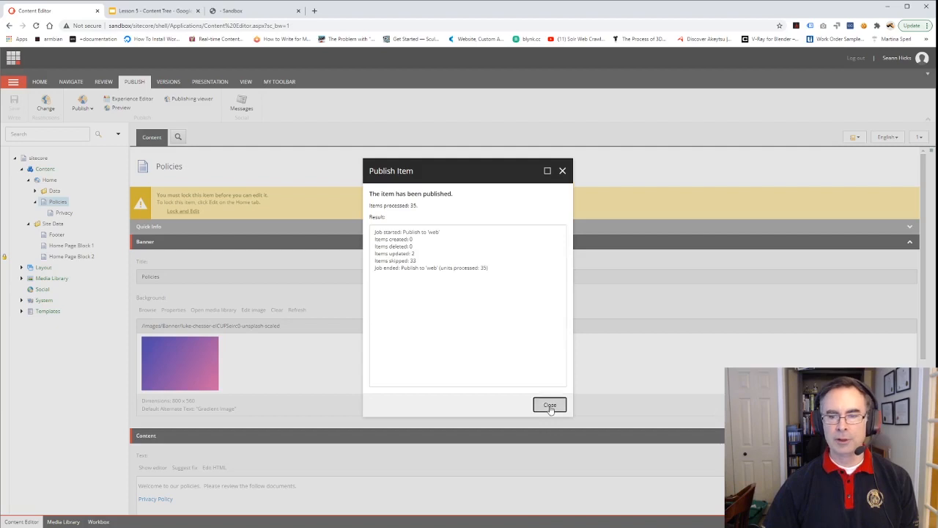
left_click(550, 407)
Reload the old sandbox/Privacy address in the site's browser tab, and open sandbox/policies/privacy instead.
left_click(263, 16)
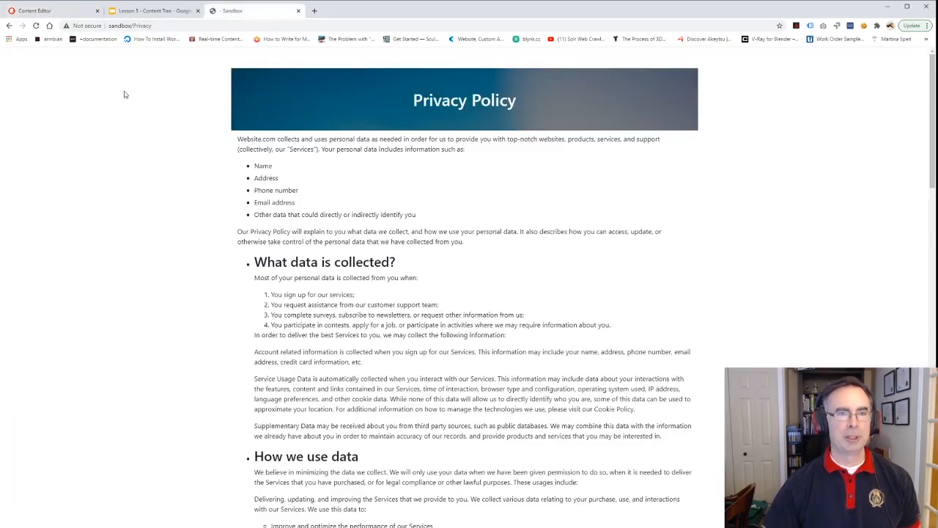
key("F5")
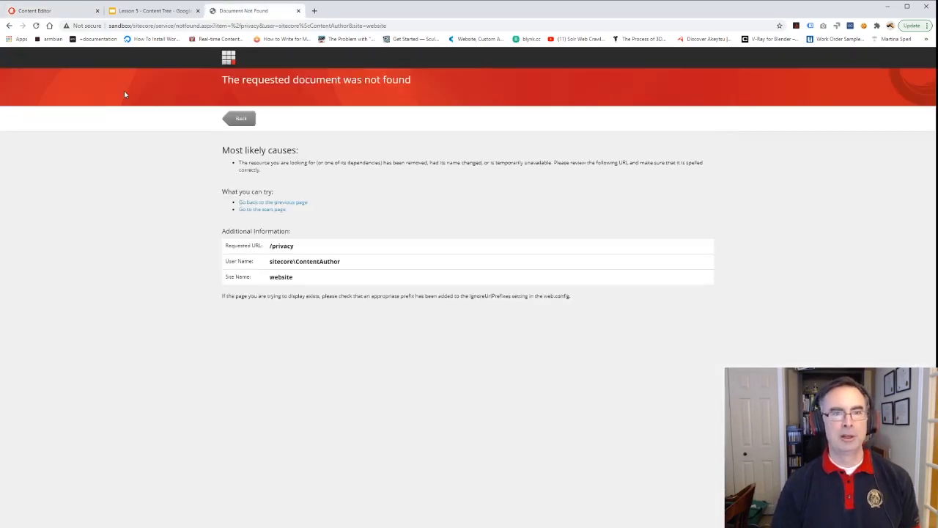
left_click(131, 25)
left_click(157, 25)
left_click_drag(134, 25, 404, 36)
type("policies")
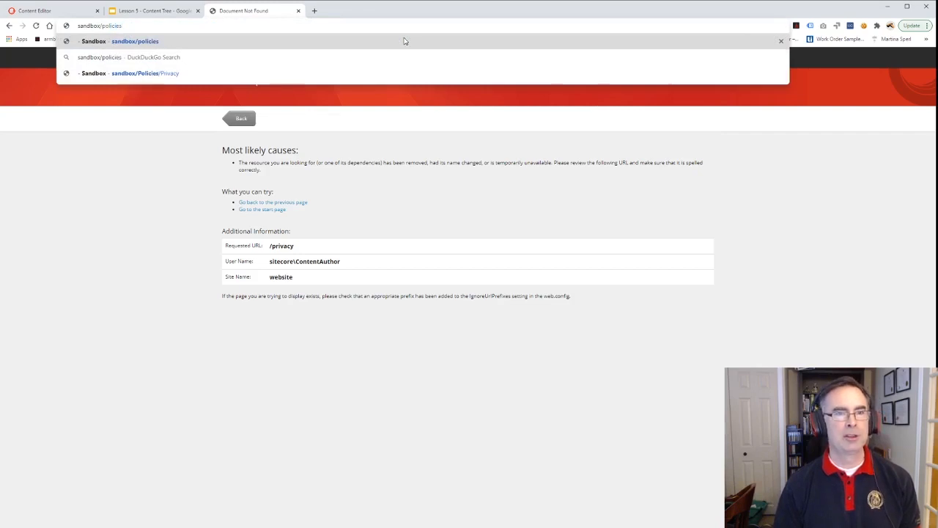
type("/priv")
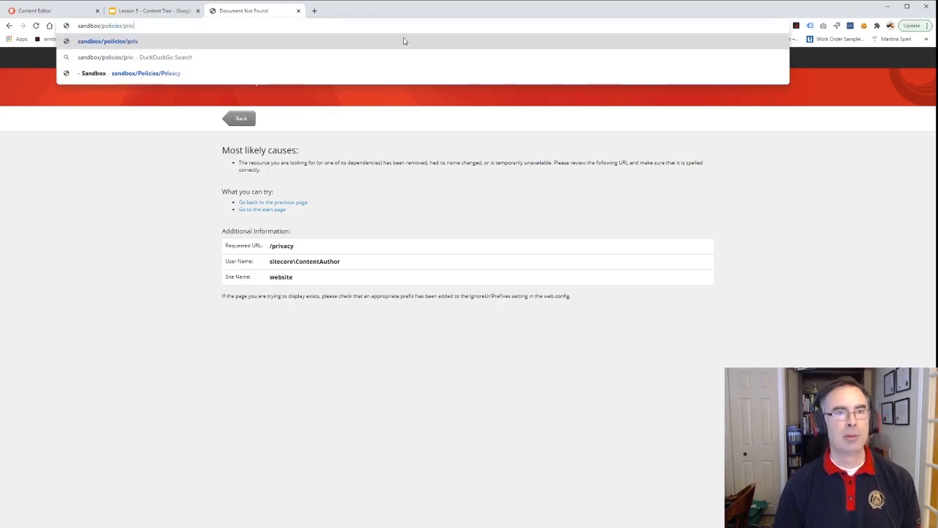
type("acy")
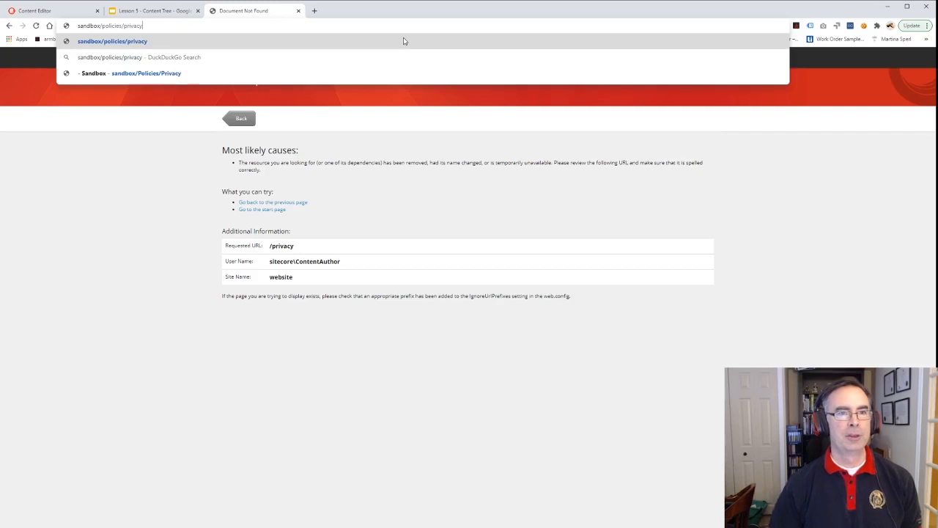
left_click(137, 34)
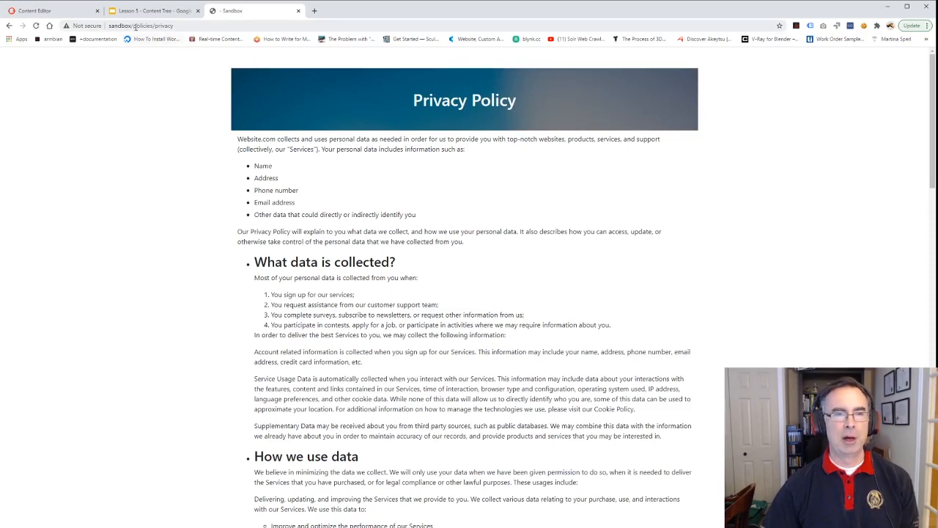
Open sandbox/policies, follow its Privacy Policy link, and check the Policies part of the resulting page address.
double_click(162, 26)
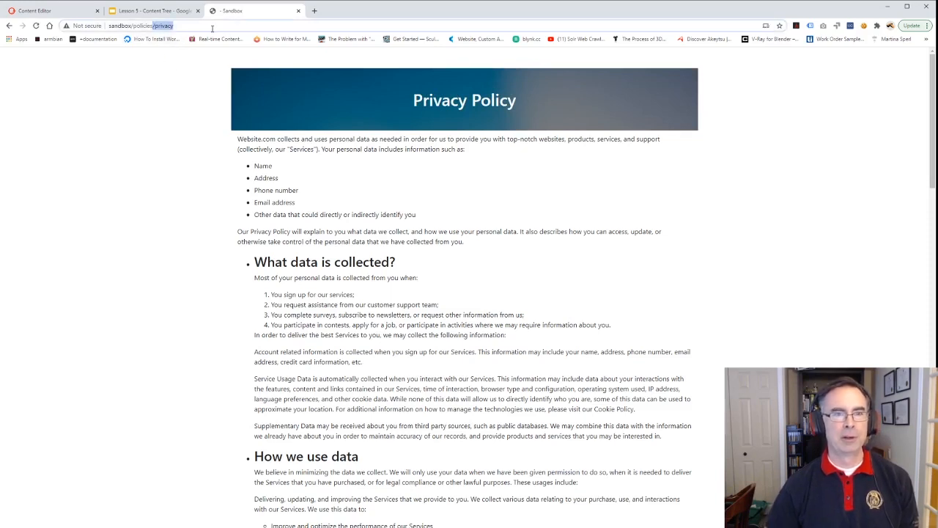
key("BackSpace")
key("Return")
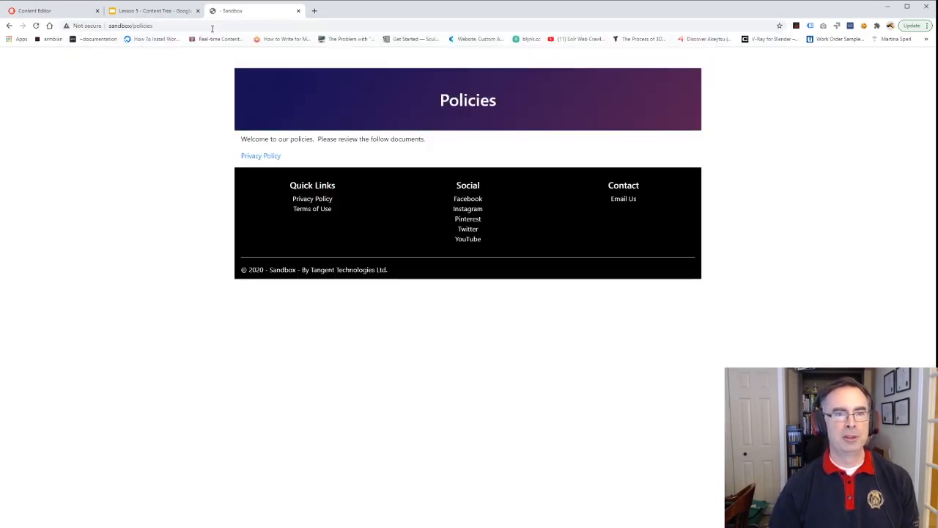
left_click(266, 155)
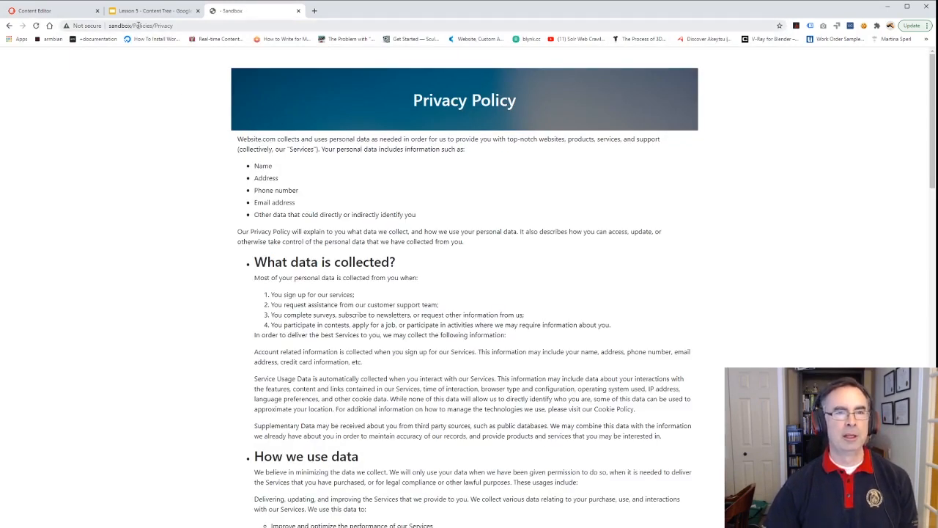
left_click_drag(133, 26, 155, 29)
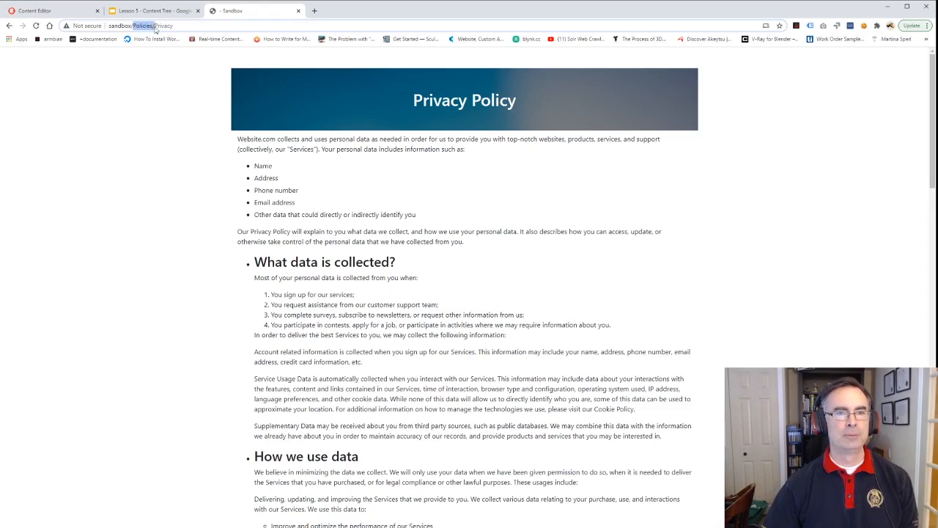
Return to the Content Editor and rename the Privacy item under Policies as "Privacy Policy".
left_click(43, 11)
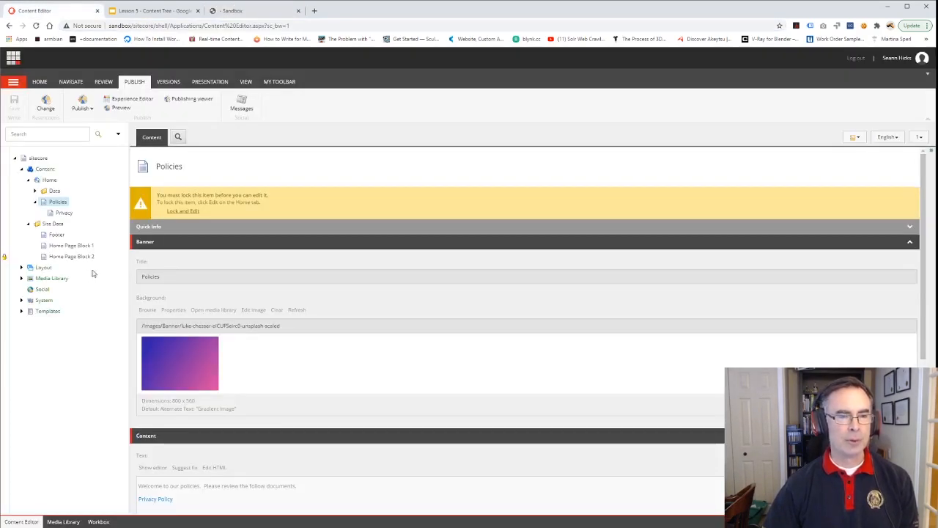
left_click(64, 212)
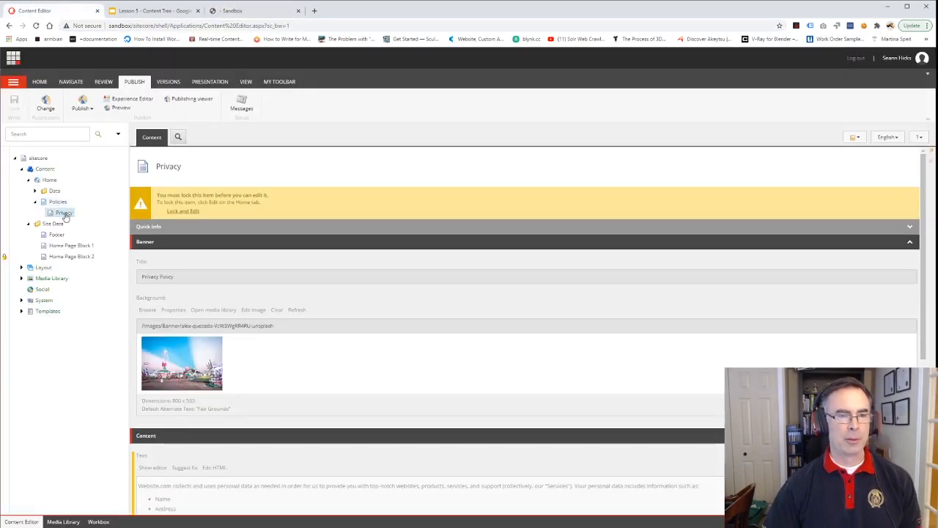
right_click(64, 214)
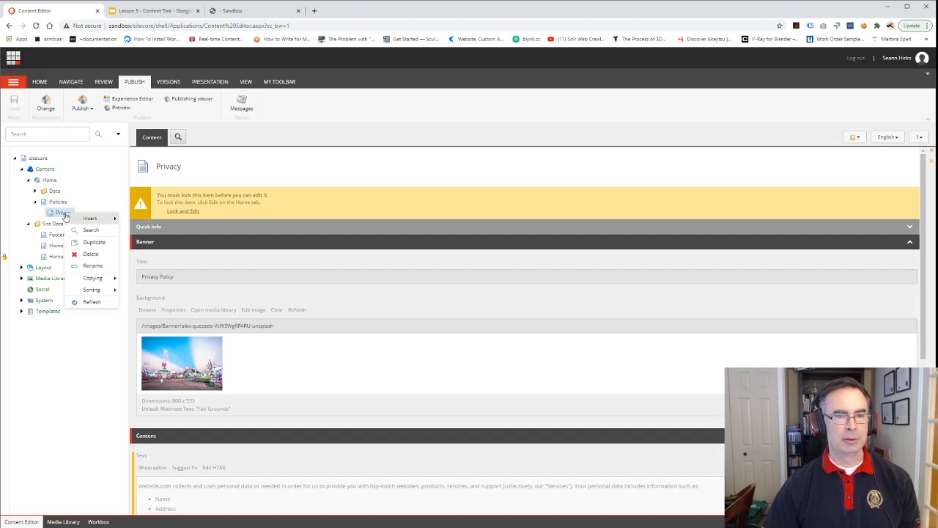
left_click(91, 266)
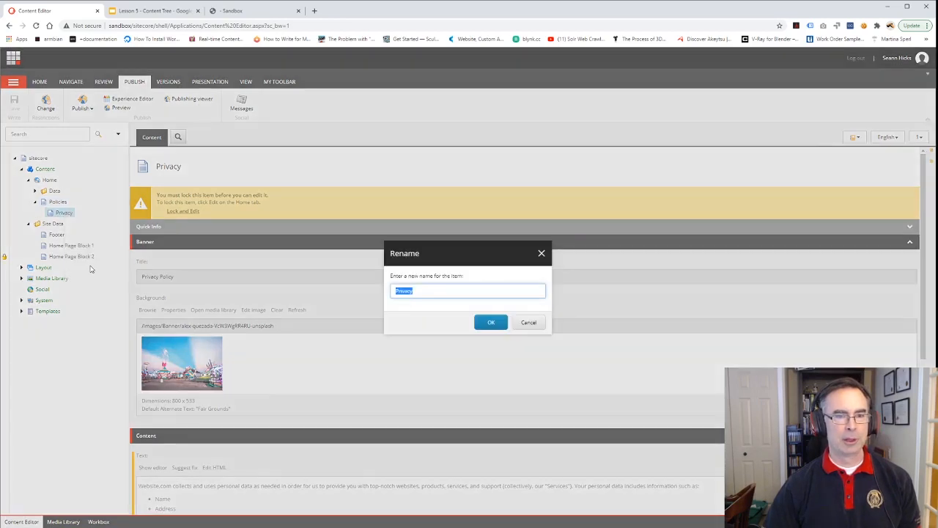
left_click(427, 290)
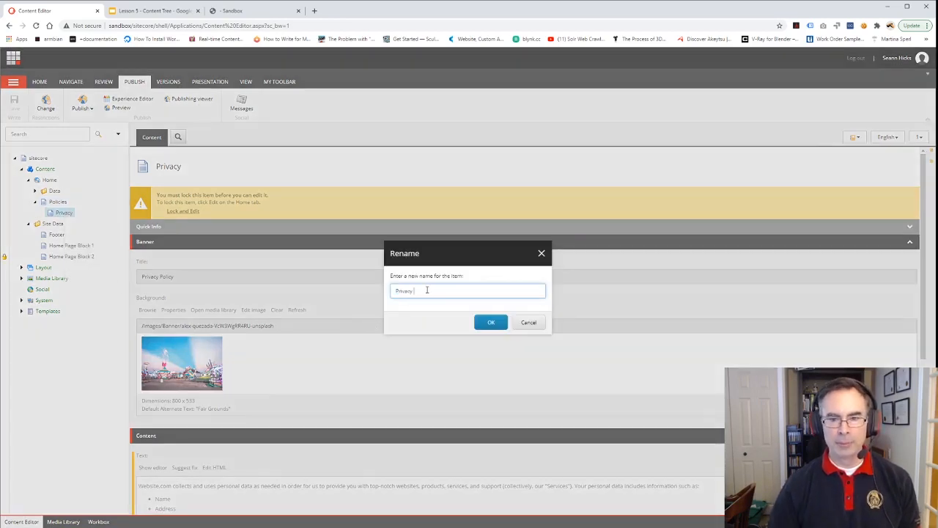
type("P")
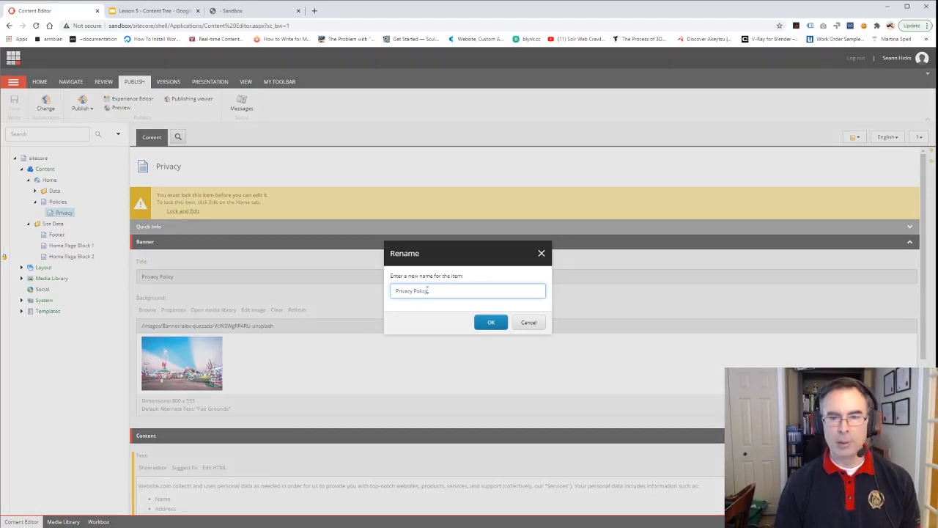
type("olicy")
left_click(490, 322)
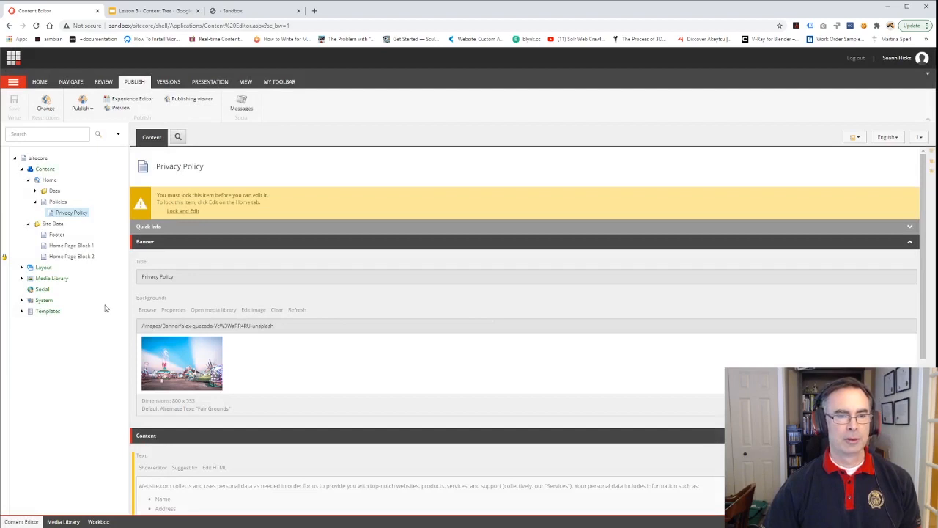
Try to rename the Privacy Policy item as "Privacy Policy %" to test a special character in the name.
right_click(69, 214)
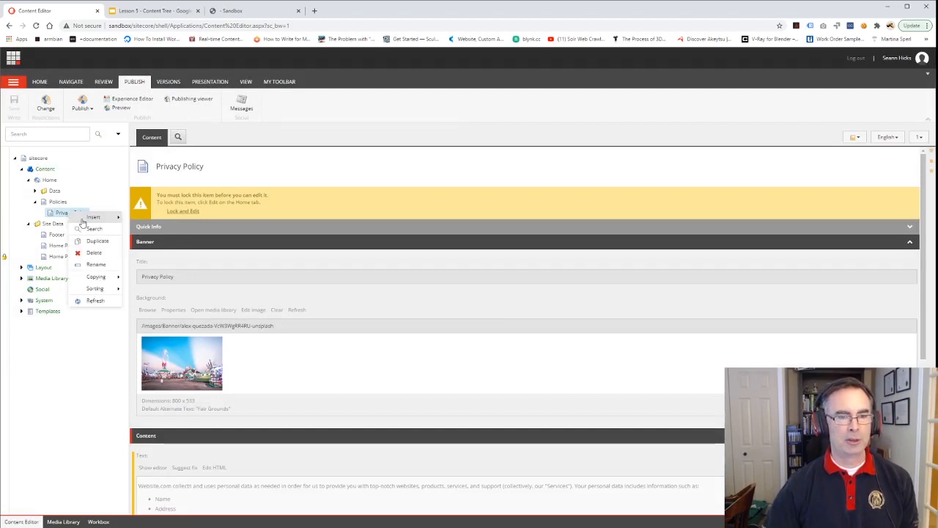
left_click(96, 264)
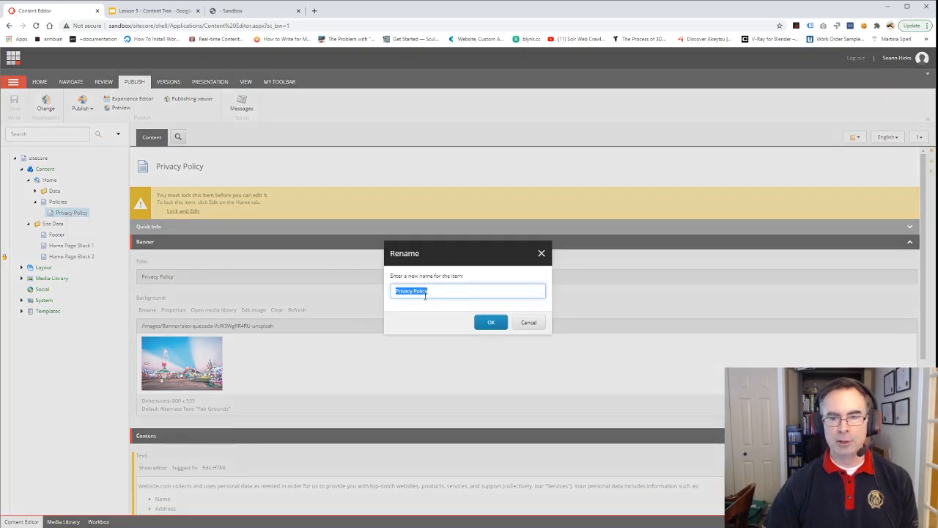
key("Home")
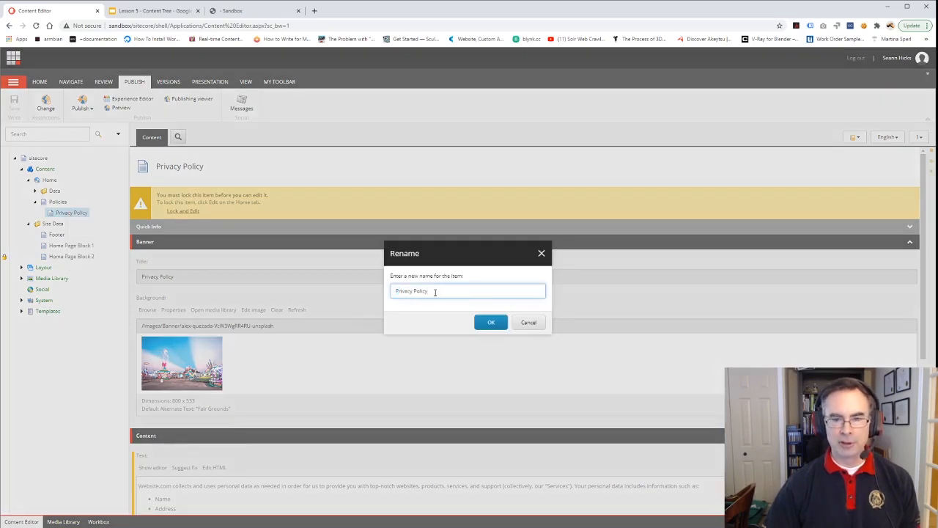
type("$")
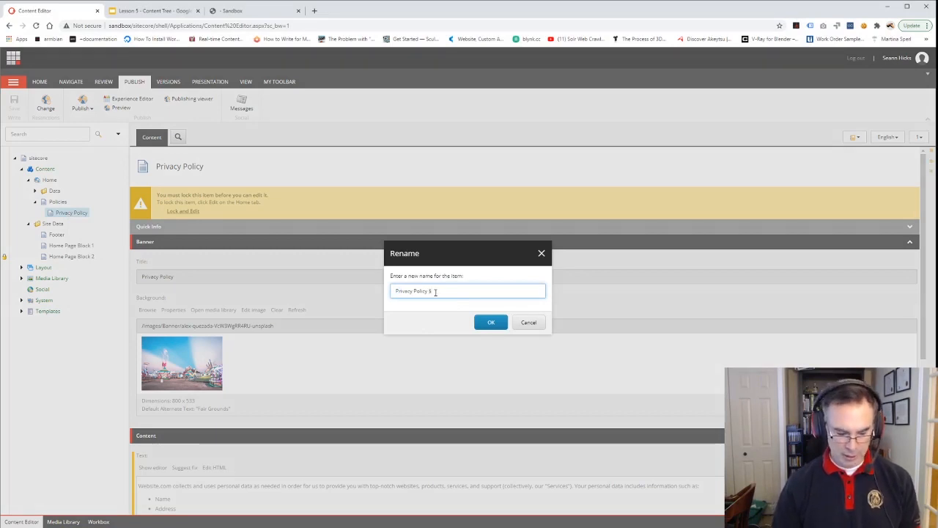
left_click(499, 325)
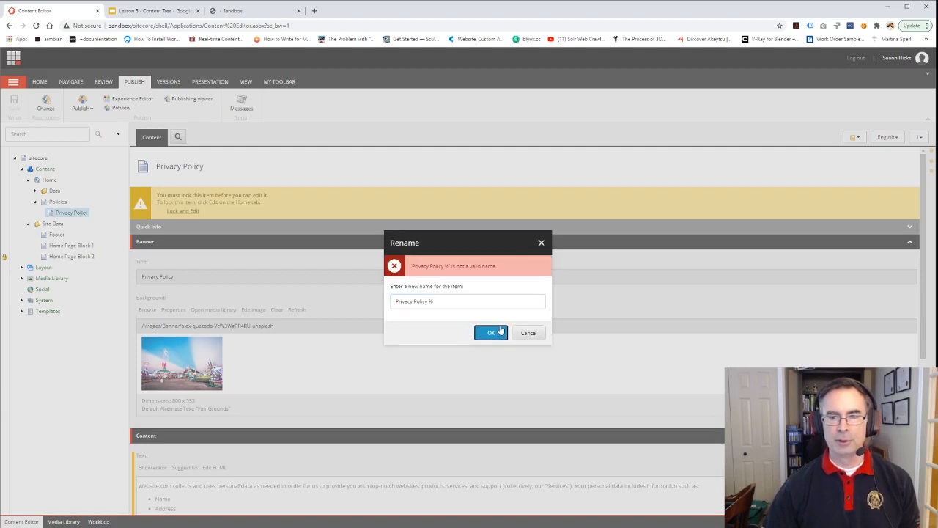
Replace the special character in the new item name with 1 and rename the item as "Privacy Policy 1".
left_click(447, 303)
key("BackSpace")
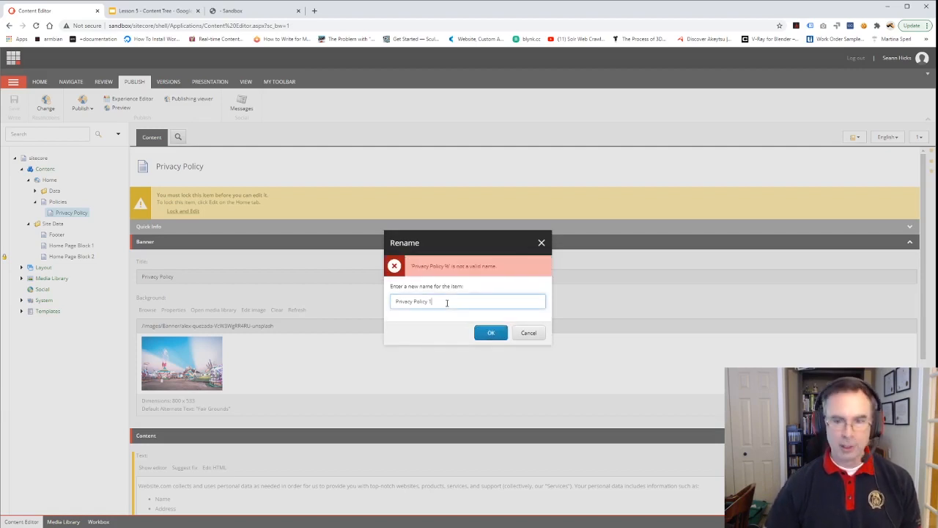
type("1")
left_click(485, 333)
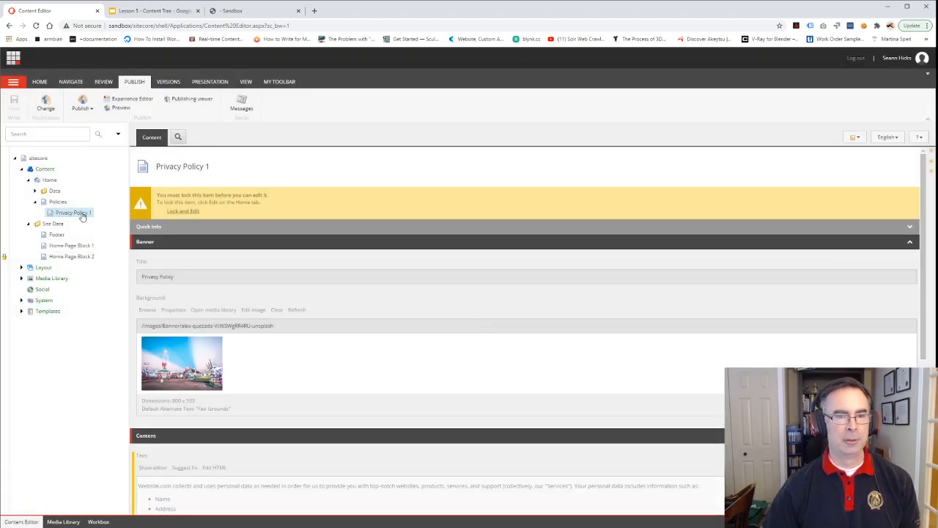
Rename the Privacy Policy 1 item as "Privacy-Policy", with a hyphen in place of the space.
right_click(82, 215)
left_click(102, 266)
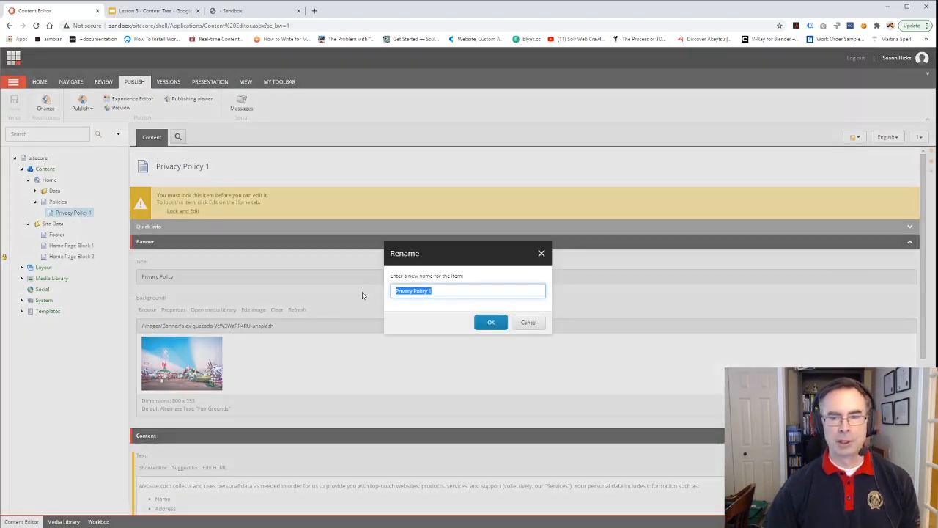
left_click(444, 290)
key("BackSpace")
key("BackSpace")
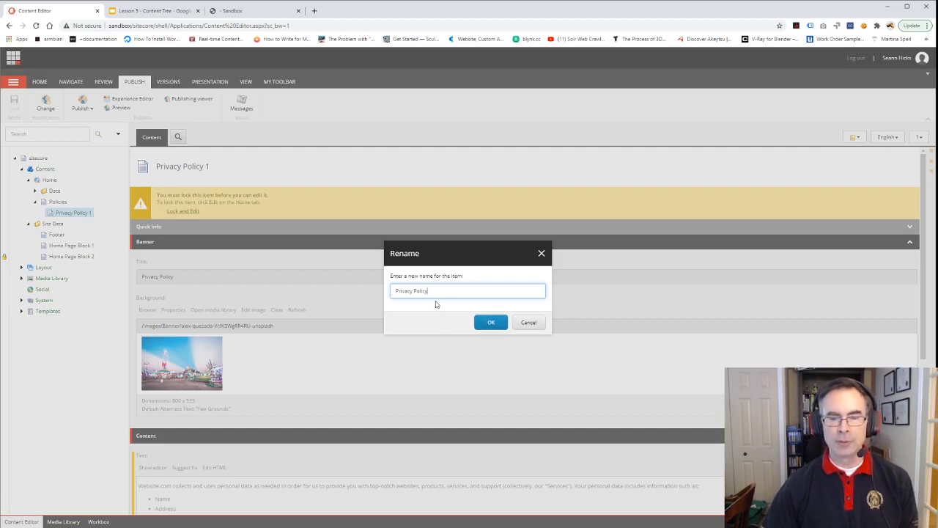
left_click(415, 291)
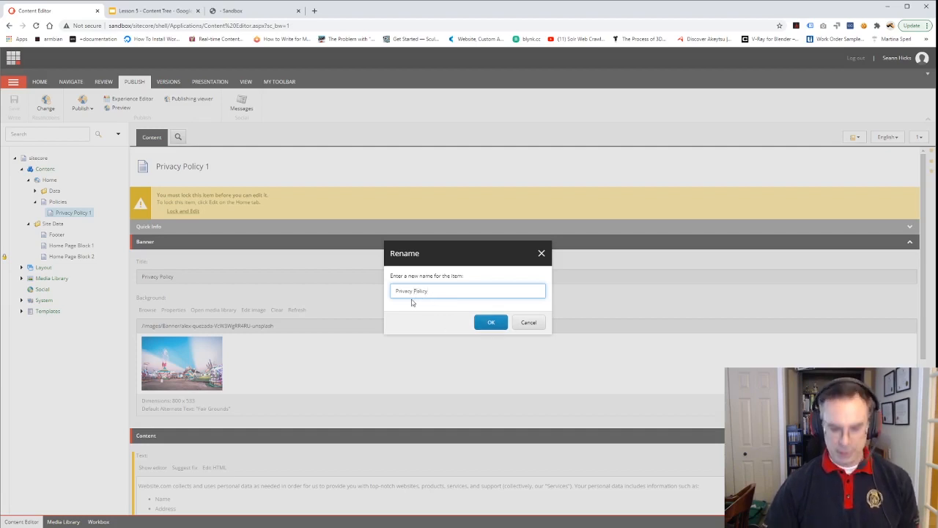
key("BackSpace")
type("-")
left_click(485, 322)
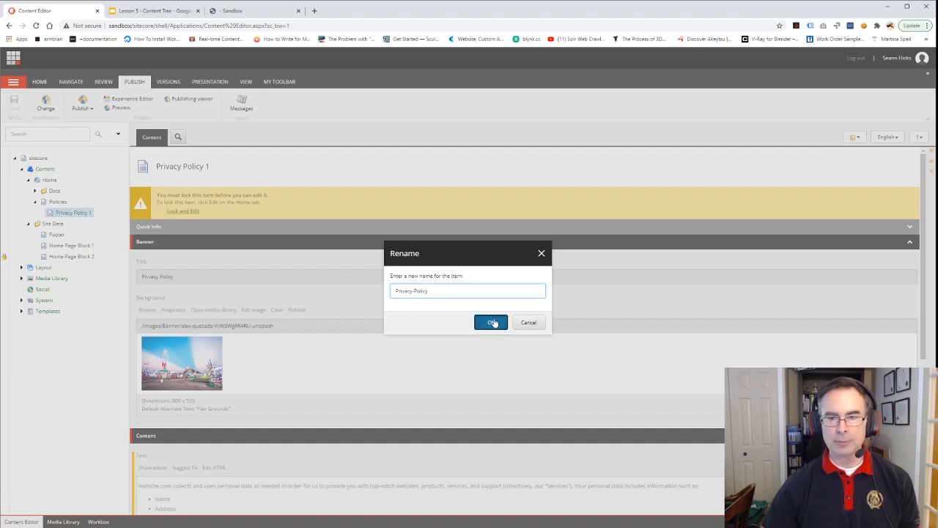
Rename the Privacy-Policy item as "Privacy Policy", using a space instead of the hyphen.
right_click(70, 217)
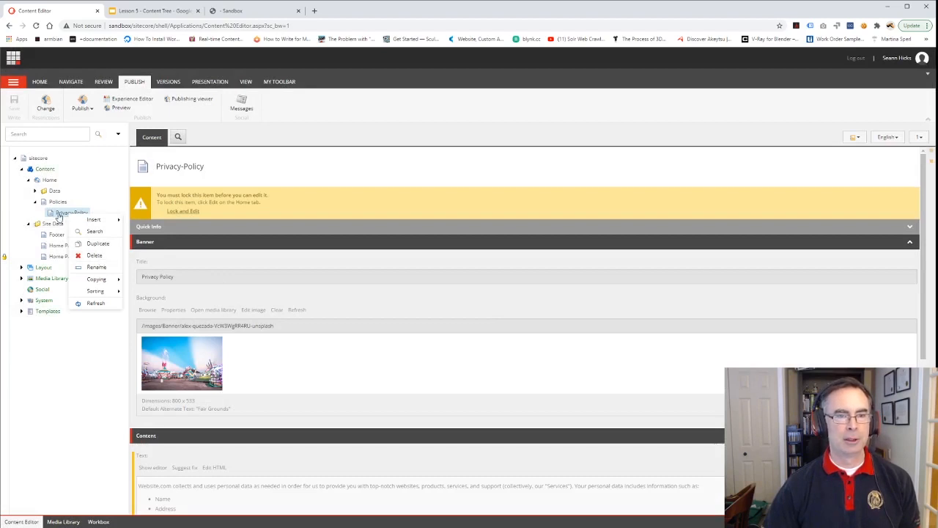
left_click(105, 268)
left_click(413, 293)
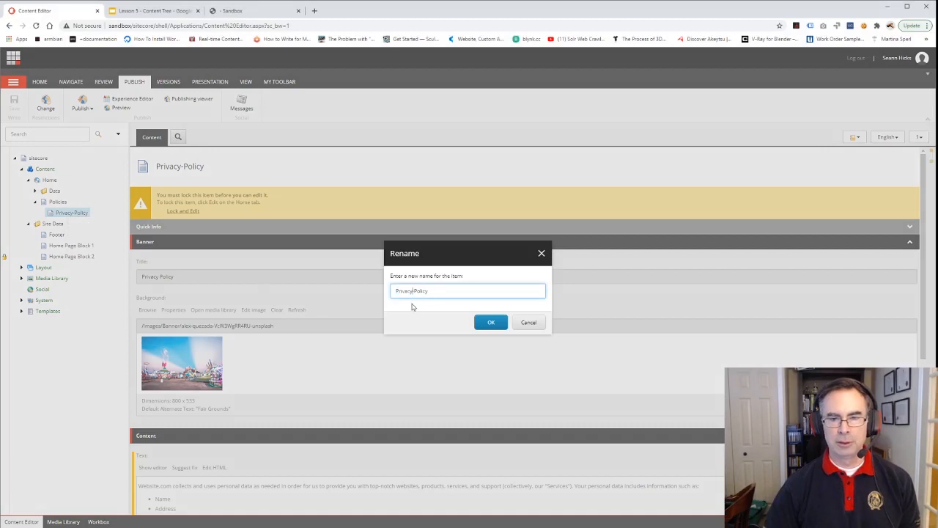
left_click(489, 322)
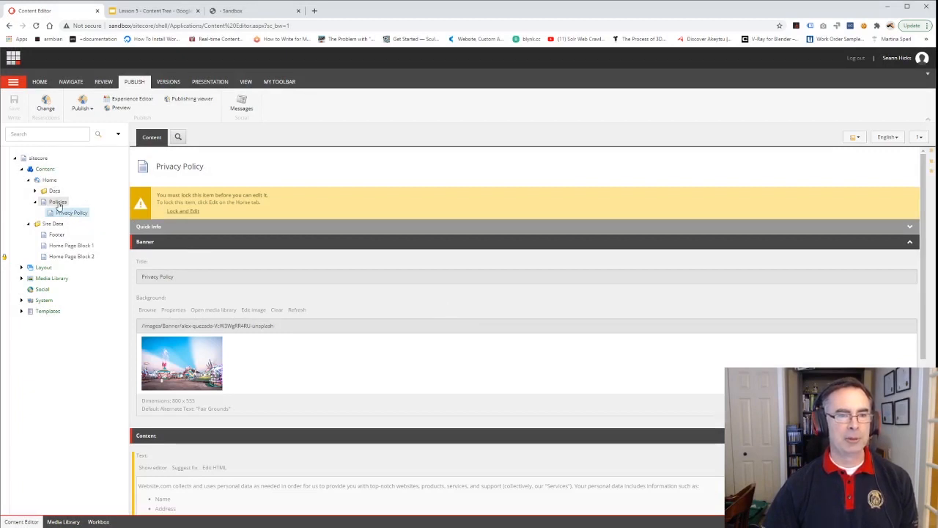
Smart publish the Policies item together with its subitems and related items, and close the publishing results.
left_click(57, 202)
left_click(83, 108)
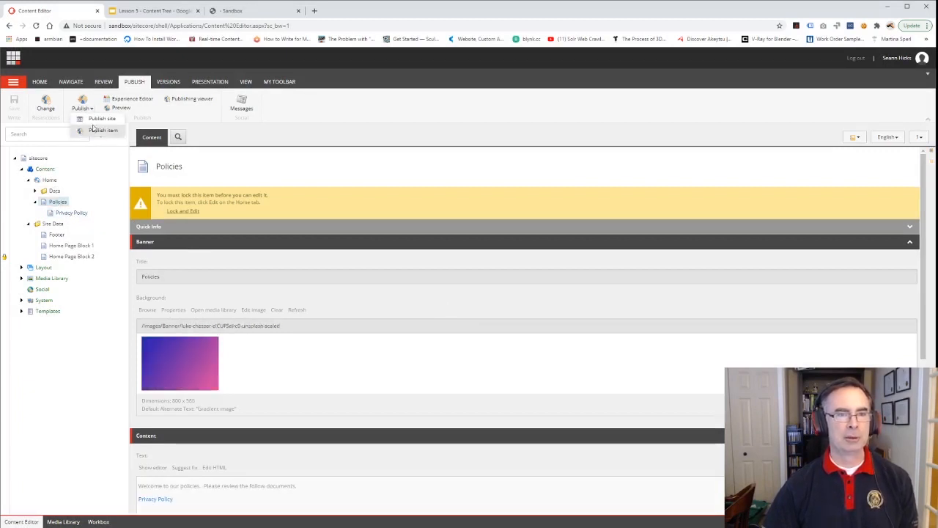
left_click(94, 130)
left_click(513, 404)
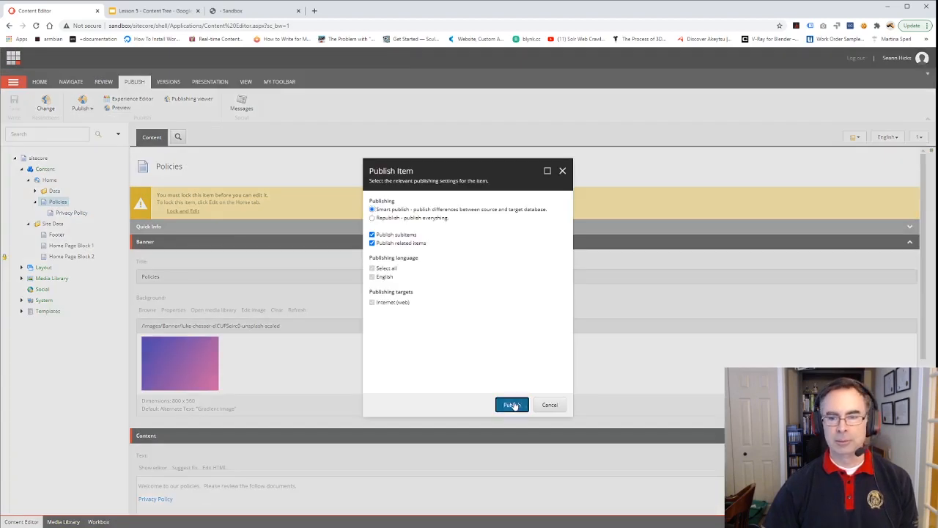
left_click(511, 327)
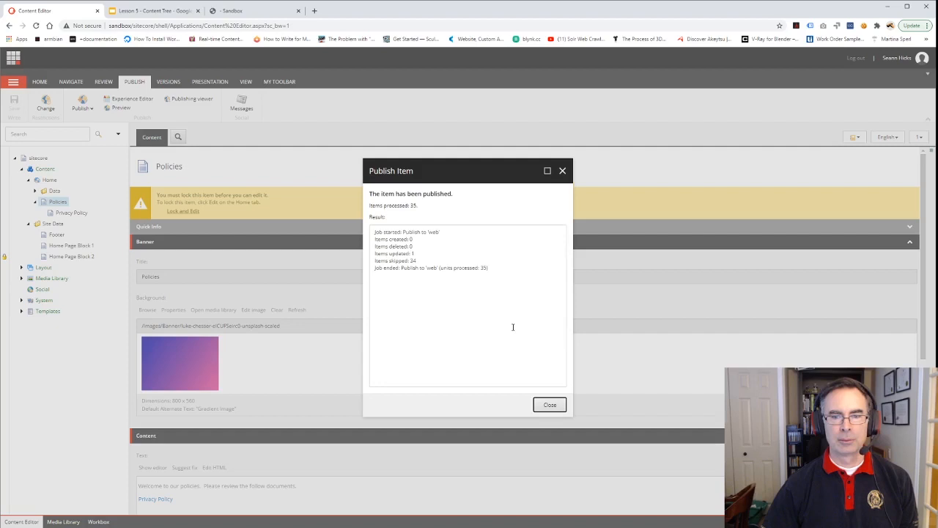
left_click(550, 405)
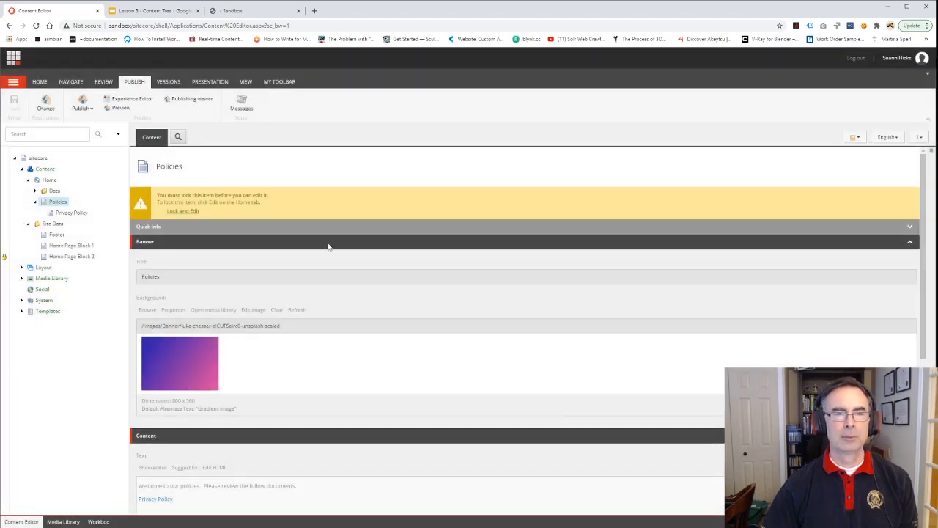
On the Sandbox site, reload sandbox/Policies/Privacy, test the Privacy Policy link on the Policies page, and return to that page.
left_click(248, 18)
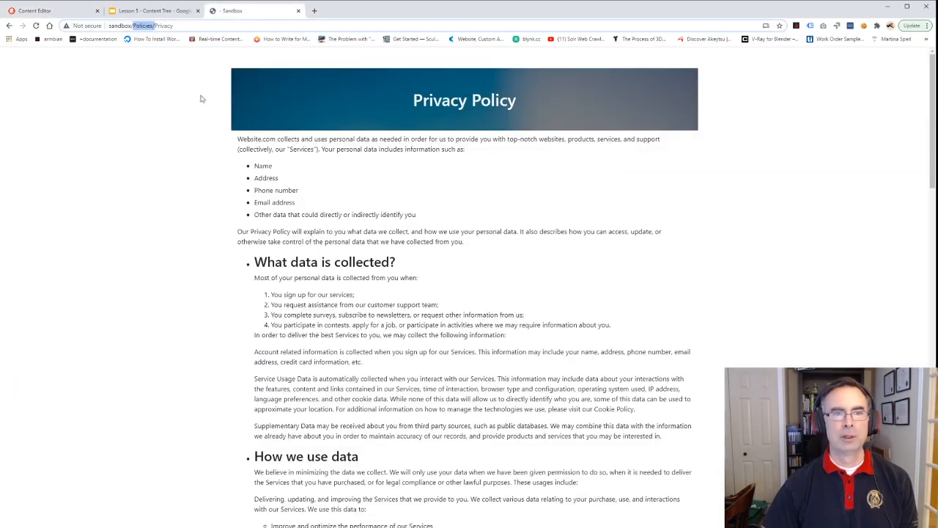
left_click(182, 26)
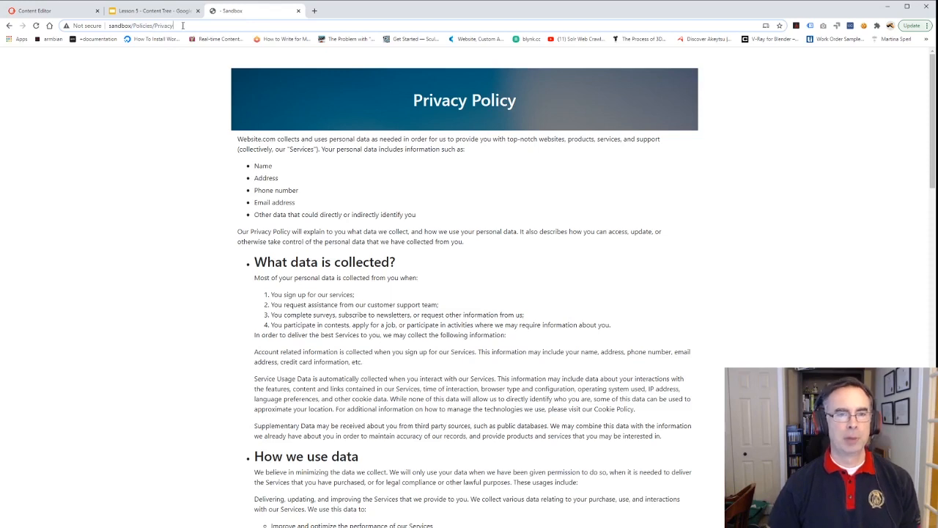
key("Return")
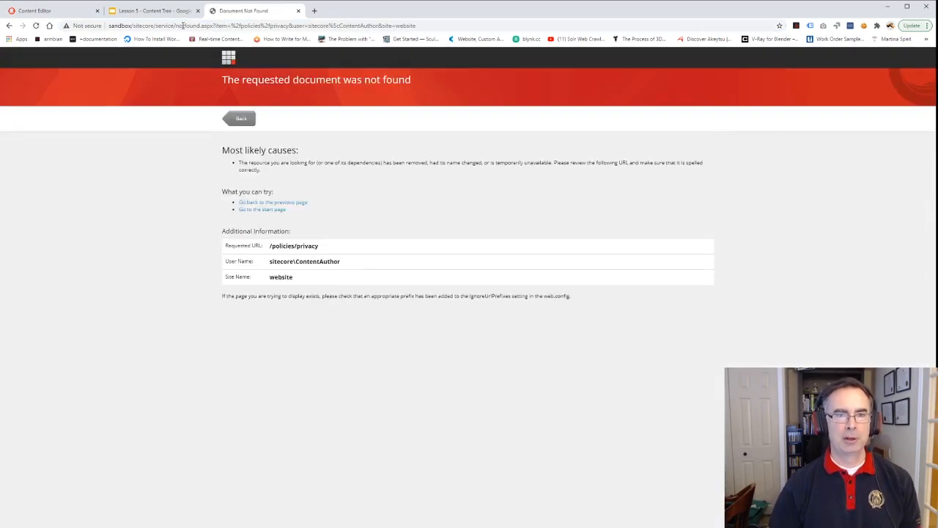
left_click(242, 120)
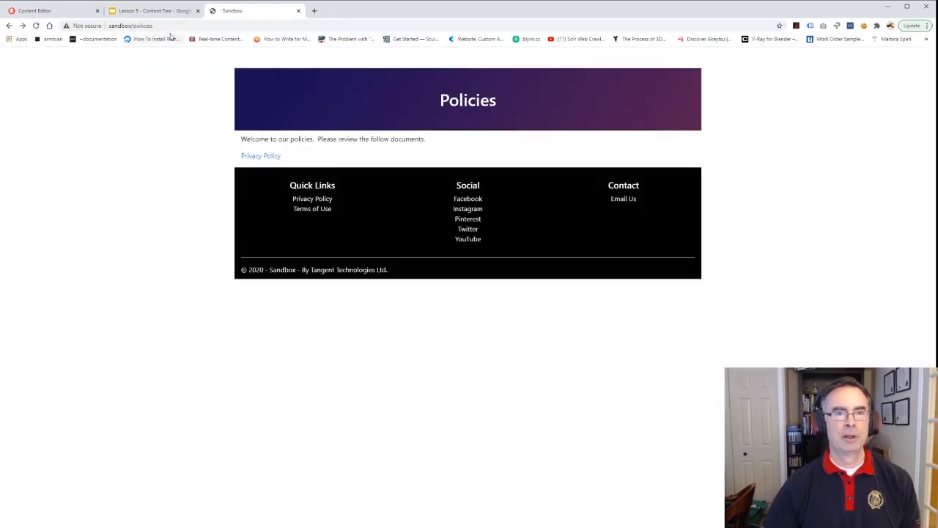
left_click(260, 156)
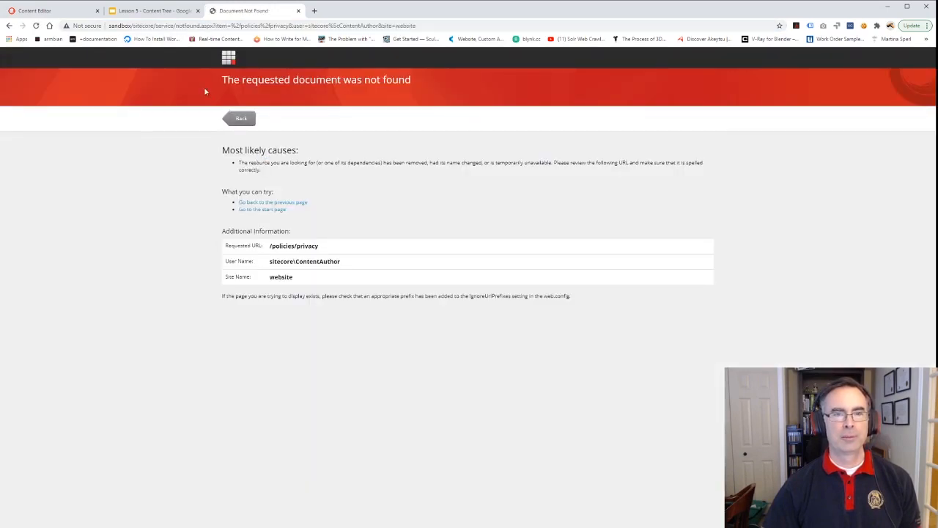
left_click(240, 119)
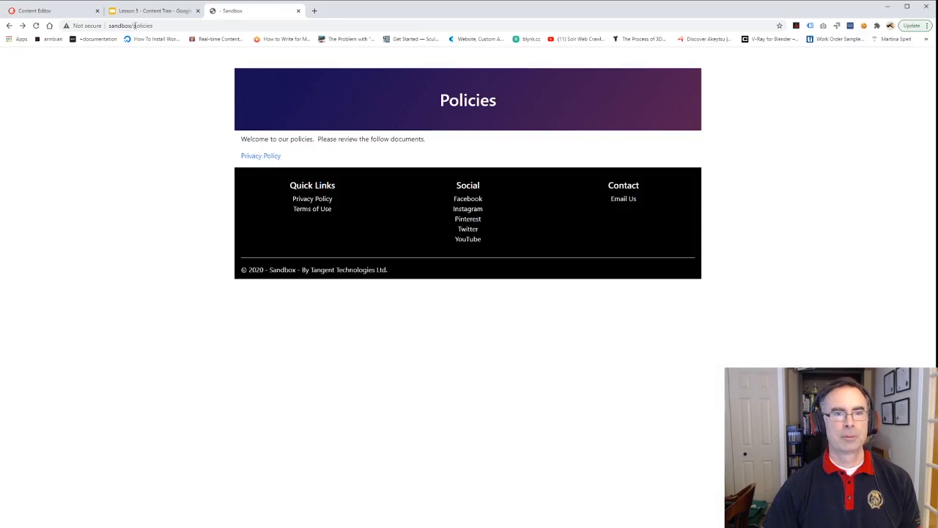
Open sandbox/policies/privacy policy and check how the space is encoded in the page address.
double_click(159, 28)
left_click(161, 26)
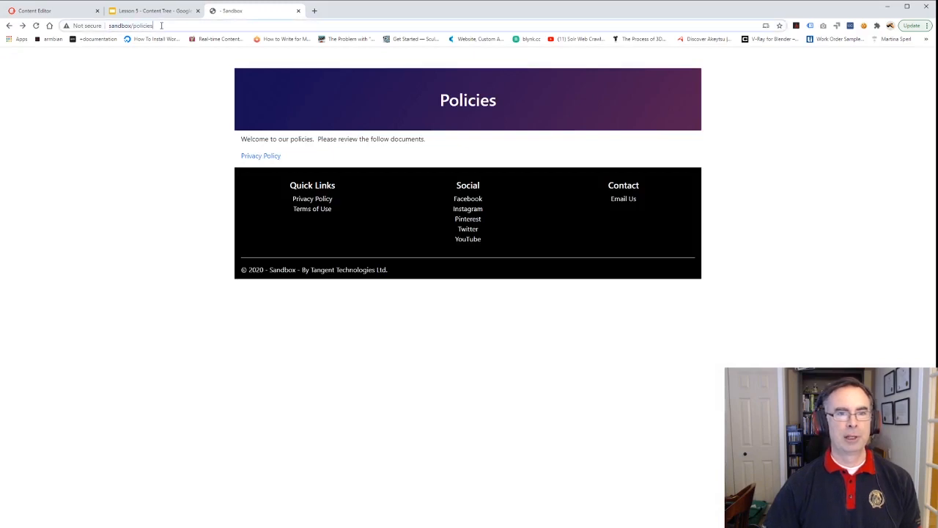
type("/privacy")
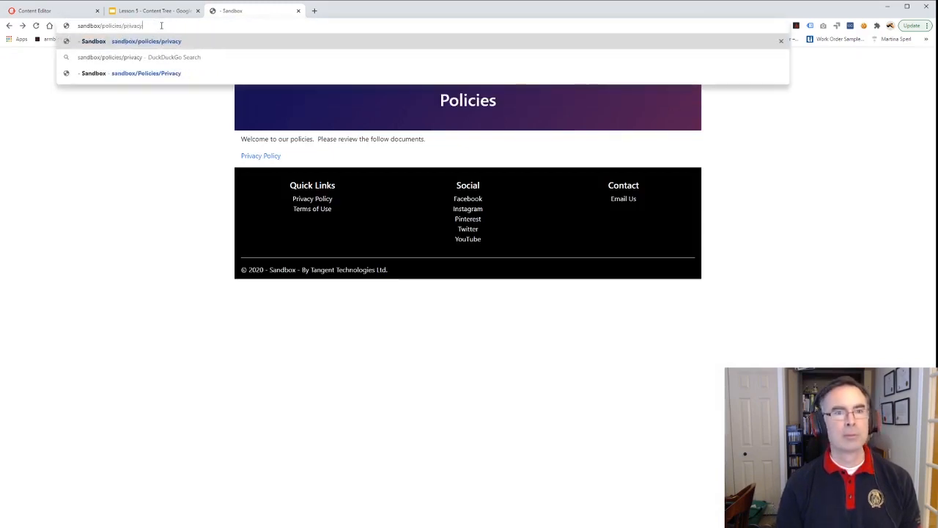
type(" policy")
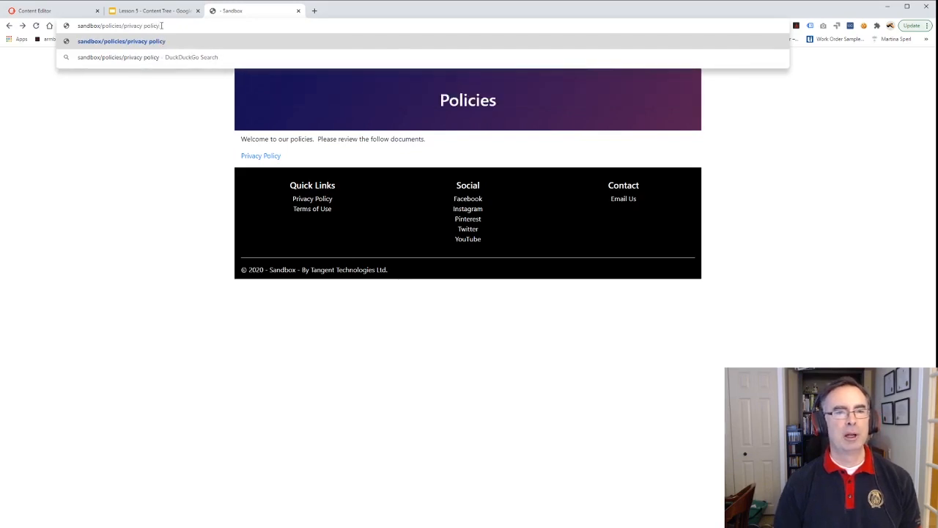
key("Return")
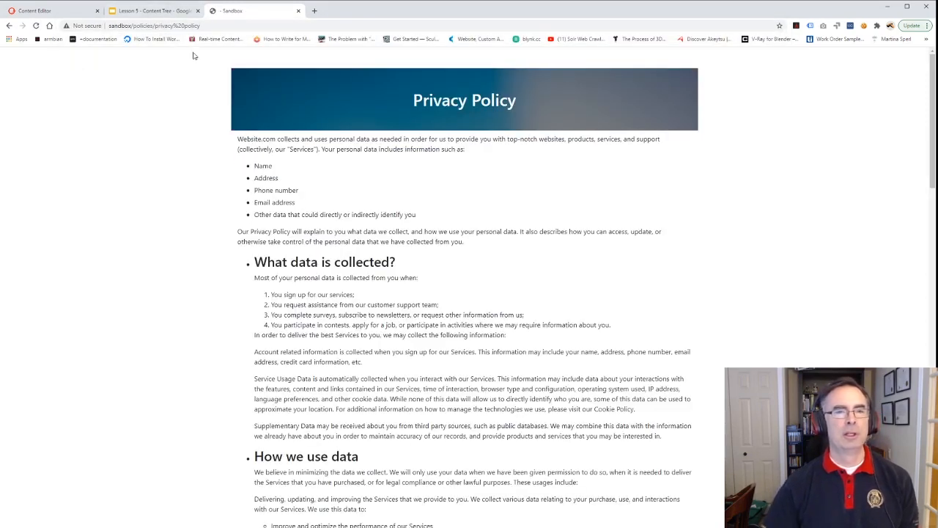
left_click_drag(173, 26, 183, 26)
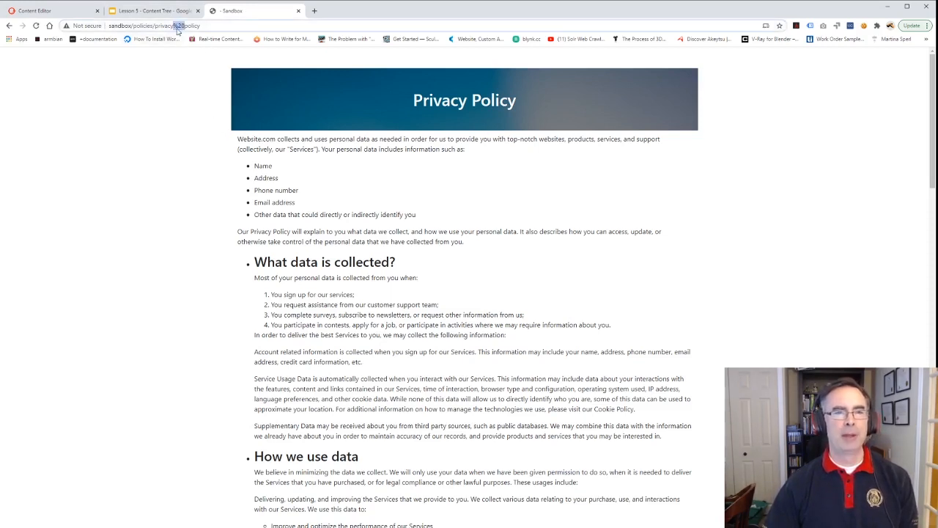
Return to the Content Editor, review the Privacy Policy item, and lock the Policies item for editing.
left_click(51, 11)
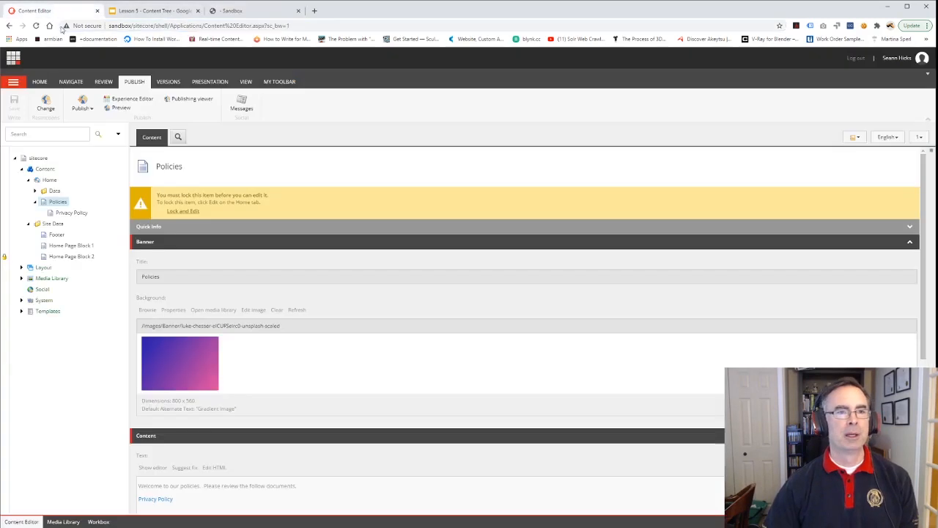
left_click(70, 212)
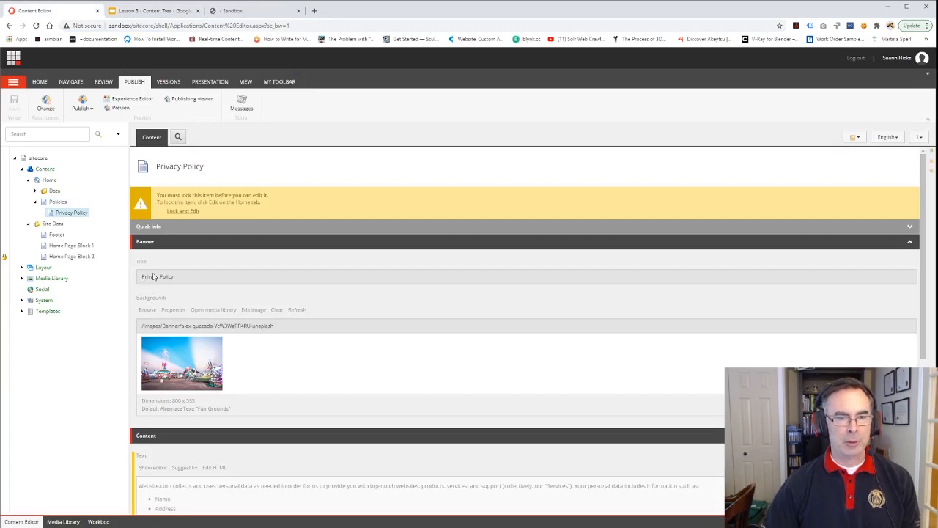
left_click(58, 202)
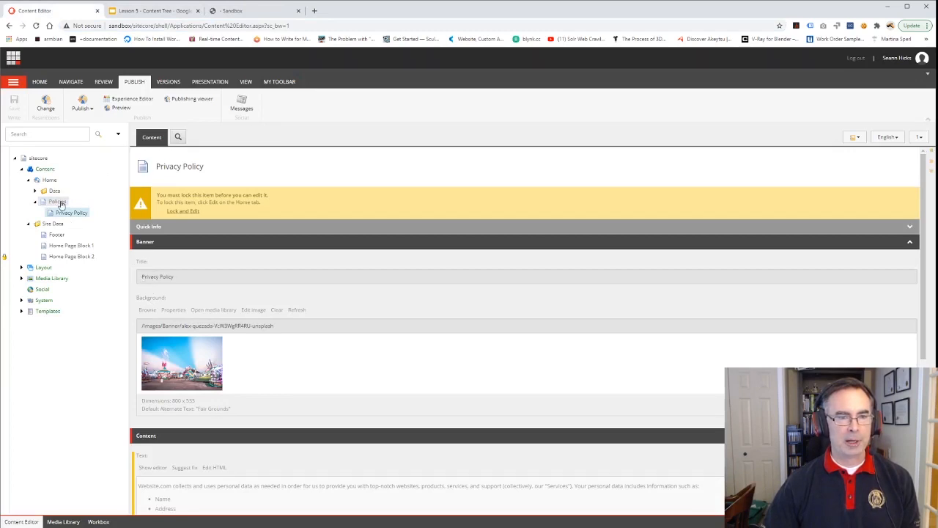
scroll(232, 370, "down", 3)
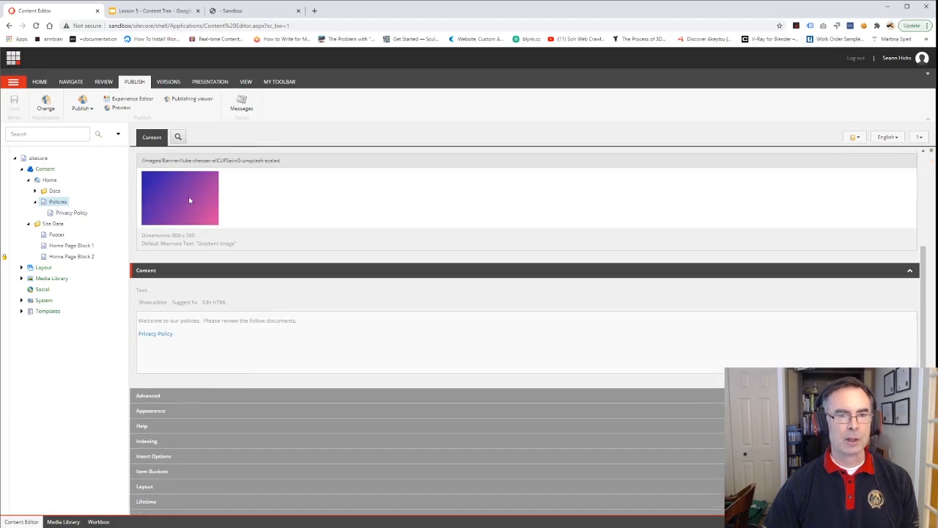
scroll(173, 213, "up", 3)
left_click(174, 213)
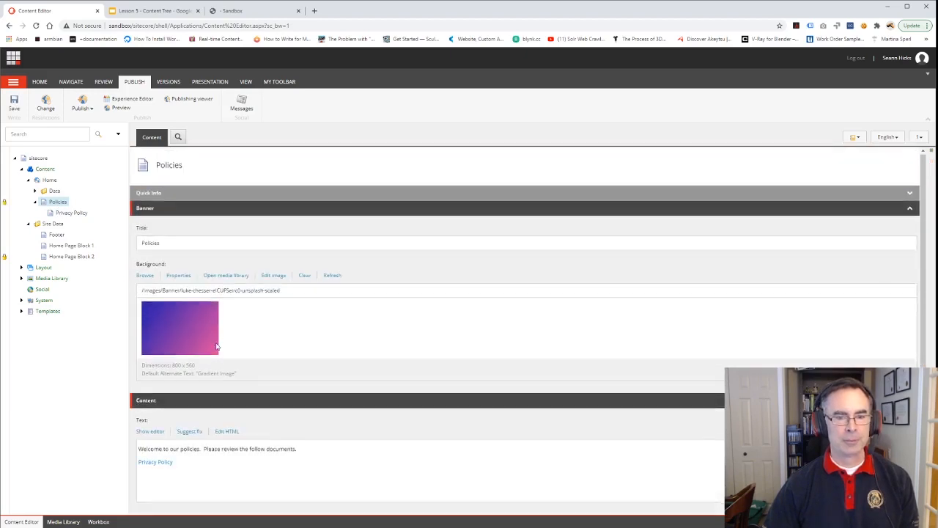
Open the Policies item's Text field in the Rich Text Editor, test its Privacy Policy link, and close the page it opens.
scroll(217, 347, "down", 3)
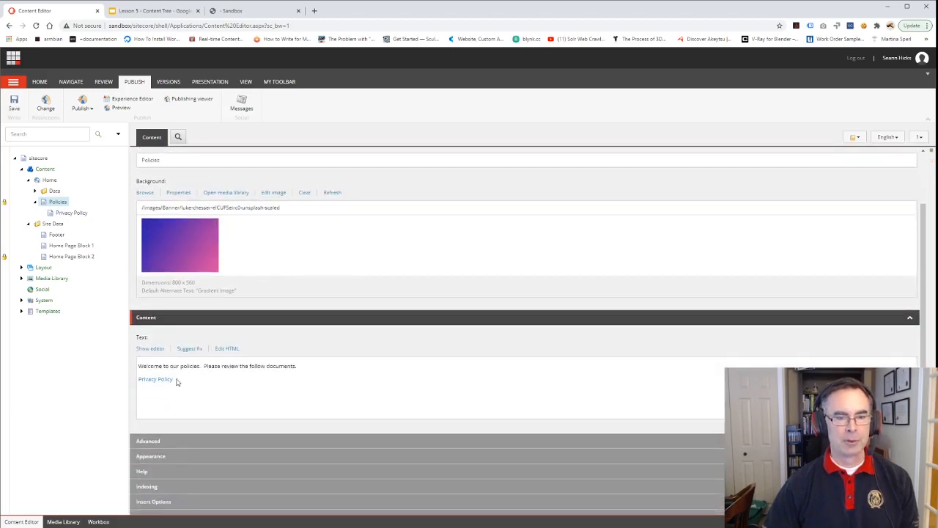
left_click(151, 349)
right_click(231, 200)
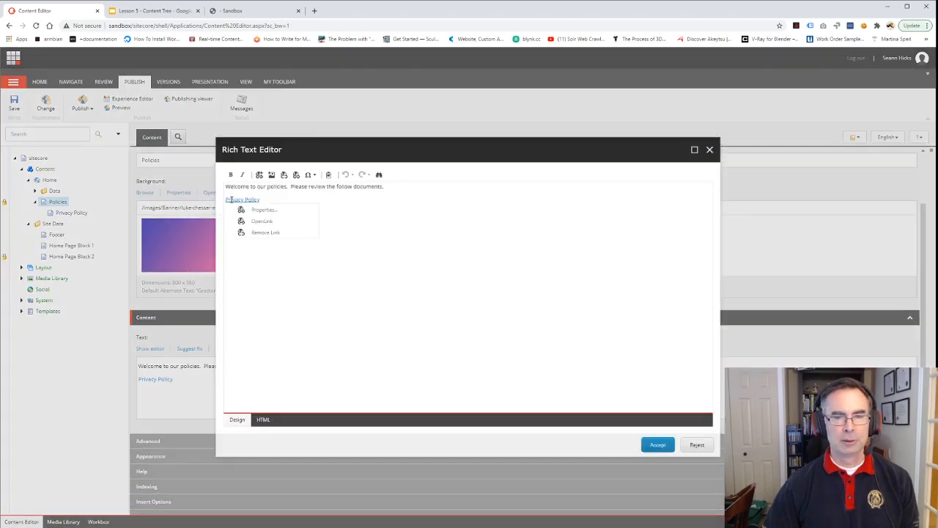
left_click(265, 221)
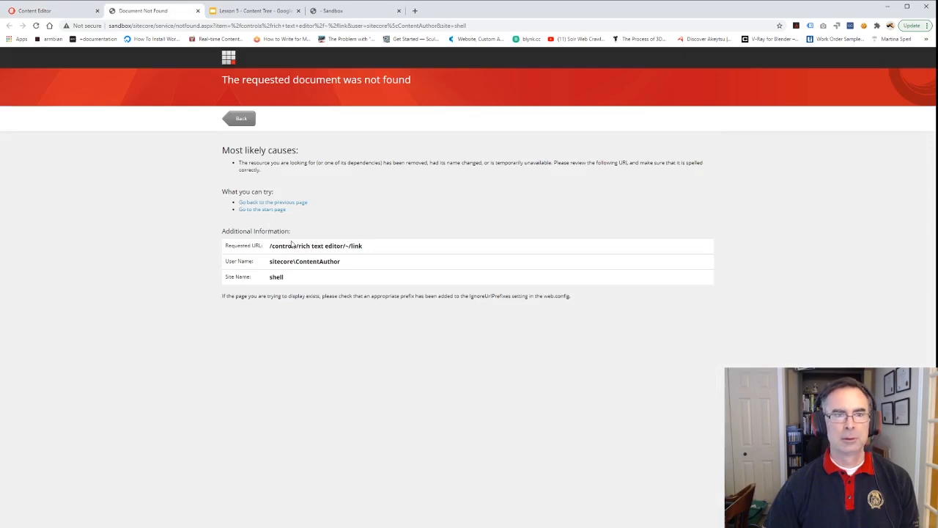
left_click(197, 10)
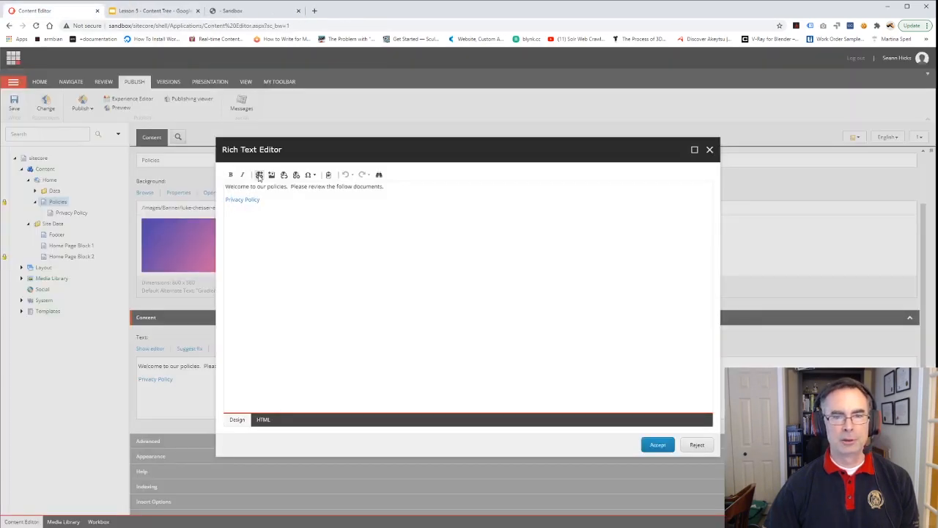
Reinsert the Privacy Policy link as an internal link to the Privacy Policy item under Policies, and accept the text changes.
left_click(259, 176)
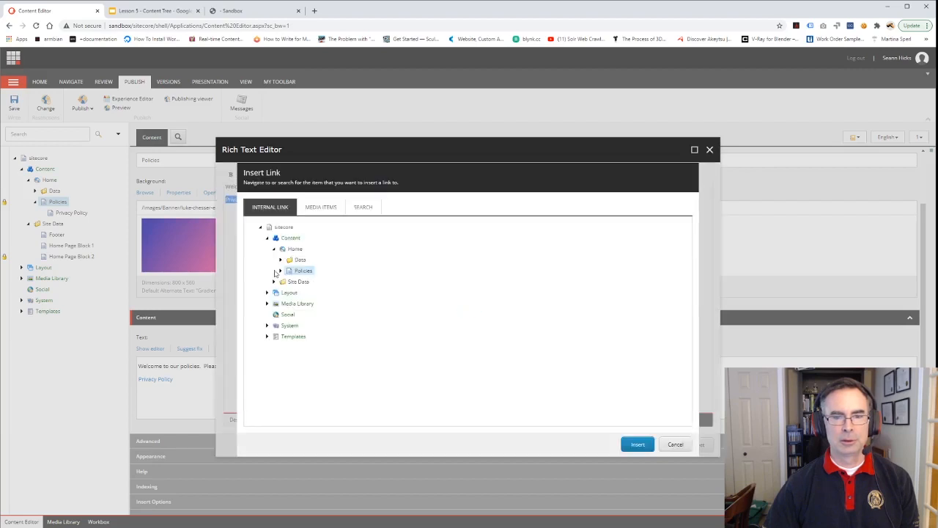
left_click(280, 270)
left_click(315, 283)
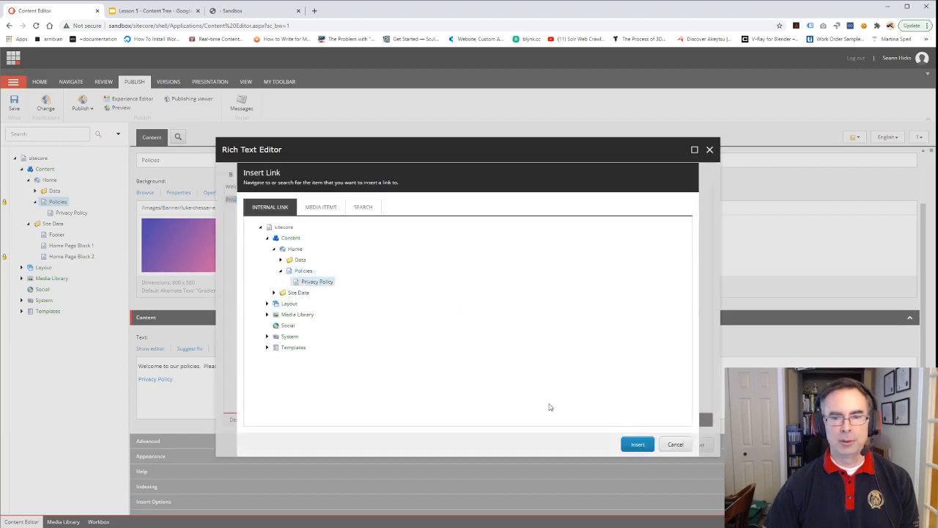
left_click(637, 444)
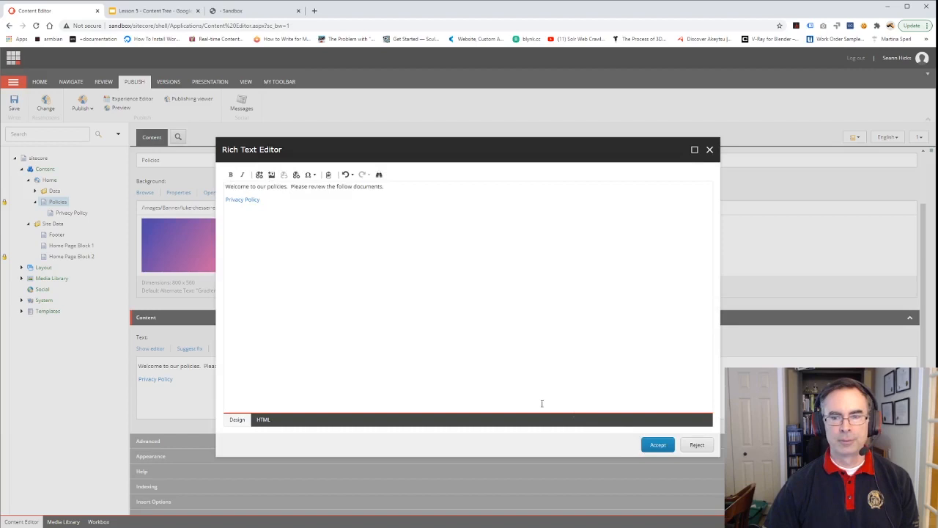
left_click(657, 445)
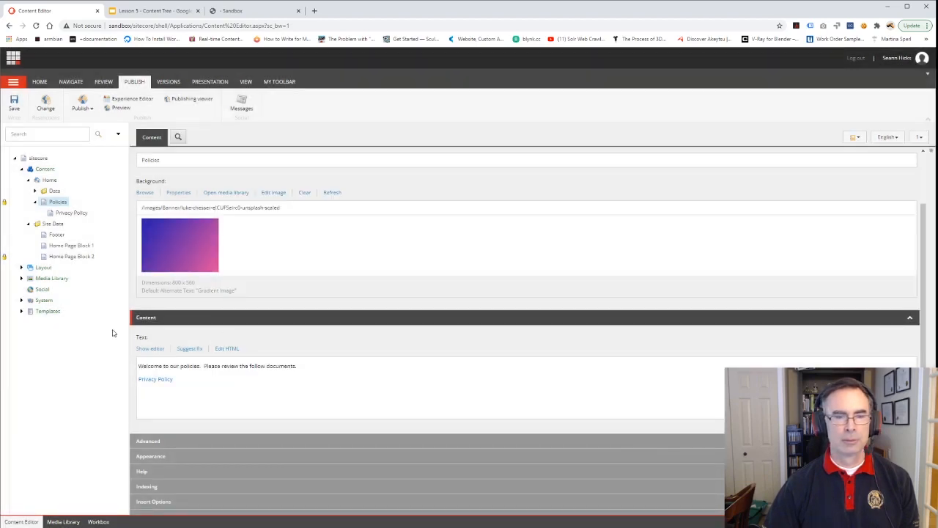
Inspect the Privacy Policy link's HTML source in the Policies item's Text field, and accept the text.
left_click(153, 349)
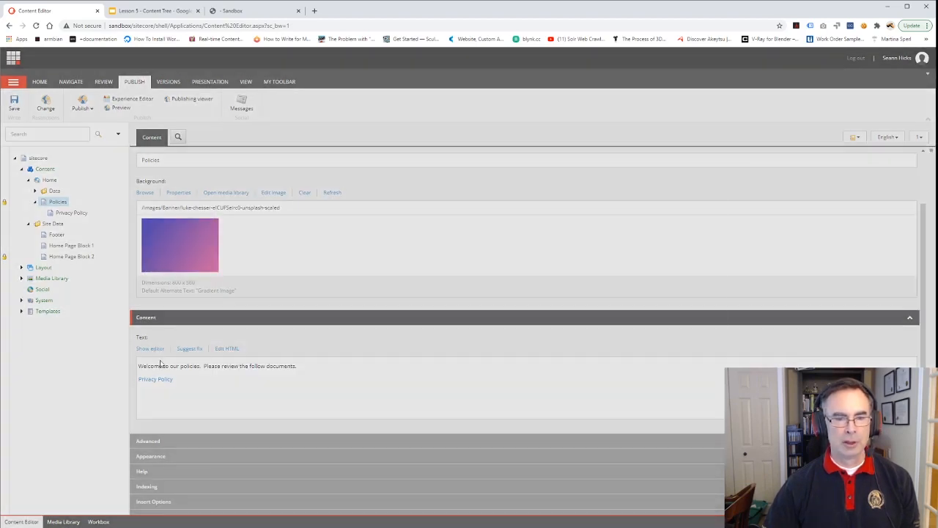
left_click(265, 420)
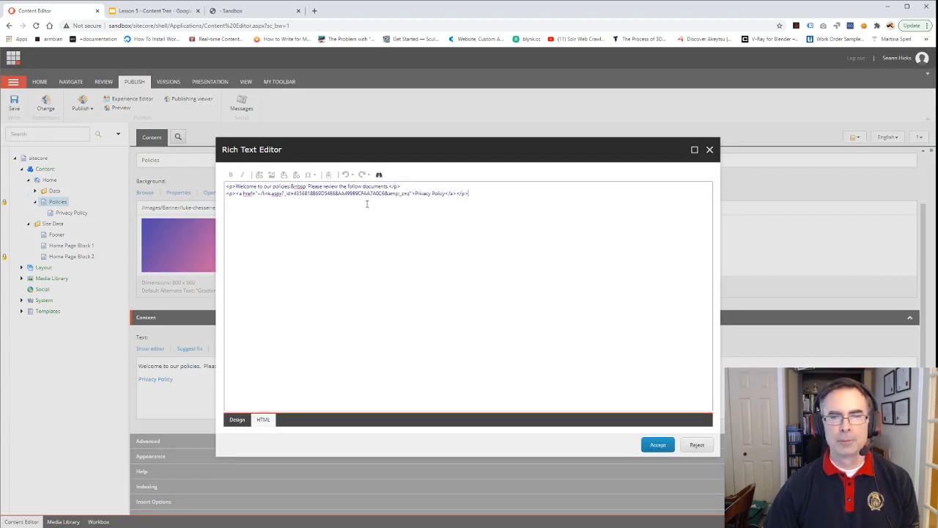
left_click(658, 445)
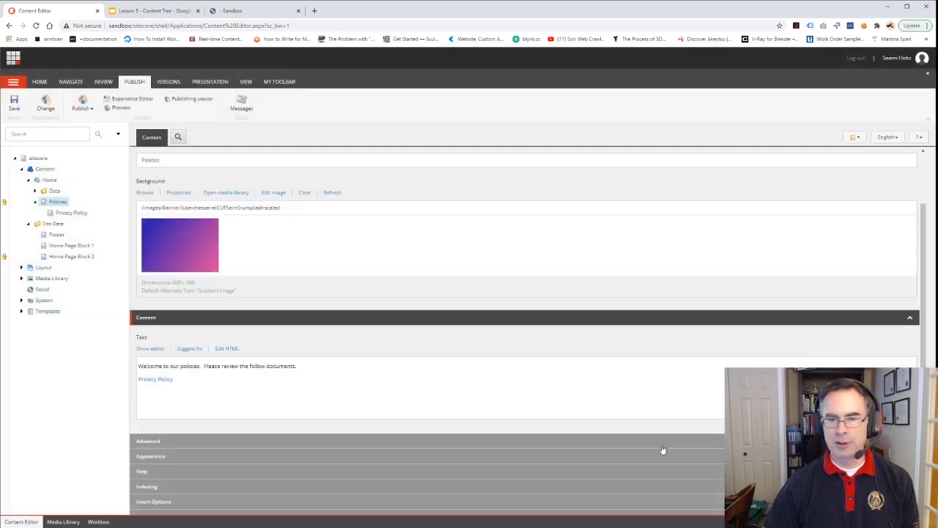
Save the Policies item and smart publish it with its subitems and related items.
left_click(14, 102)
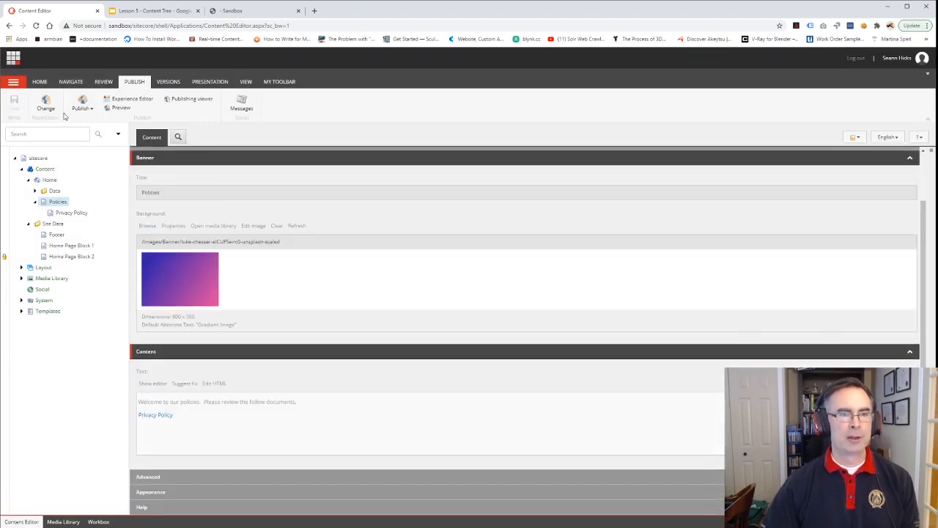
left_click(82, 108)
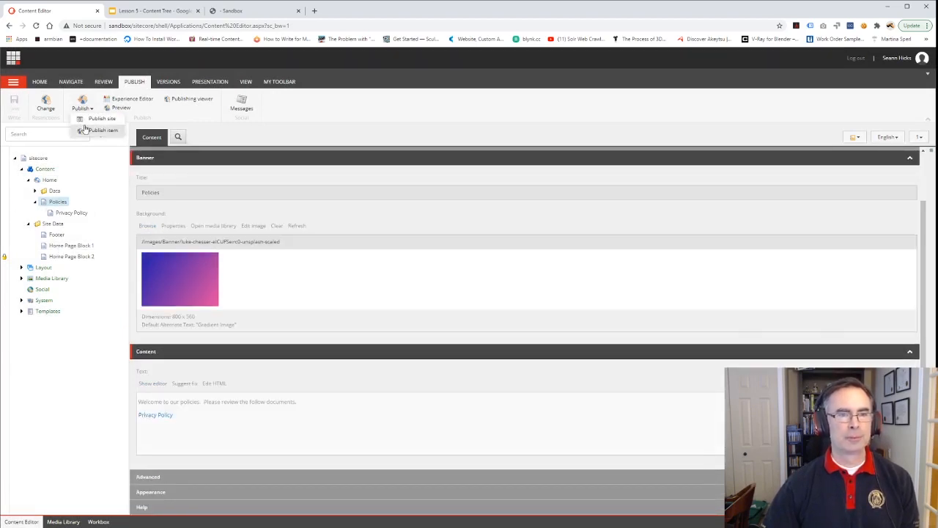
left_click(100, 130)
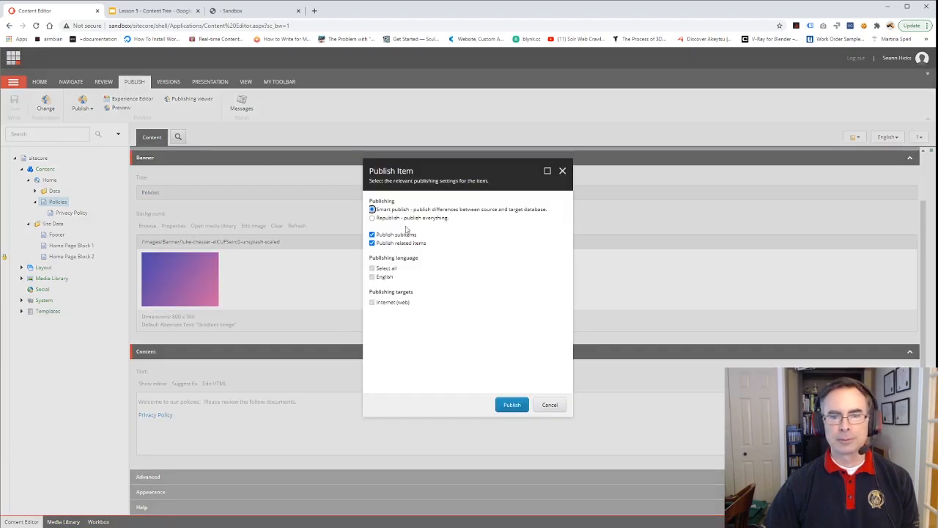
left_click(513, 404)
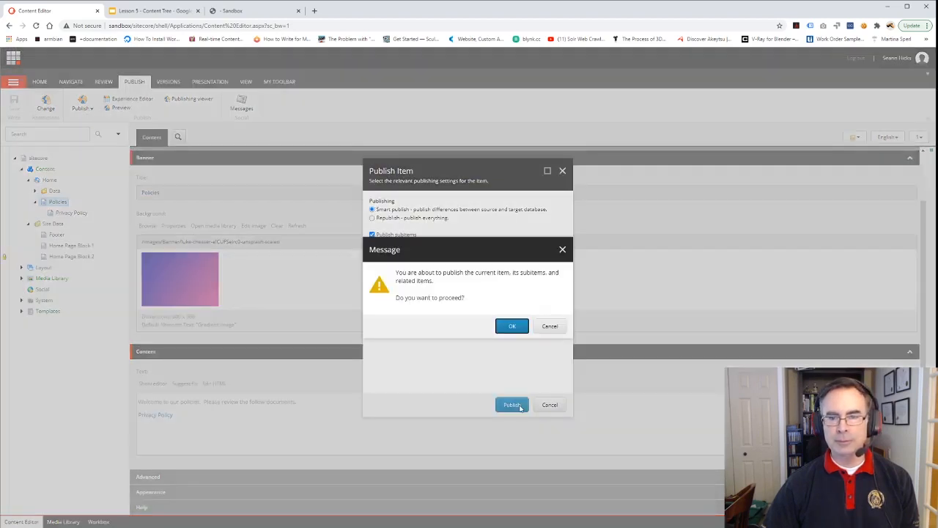
left_click(512, 326)
left_click(549, 405)
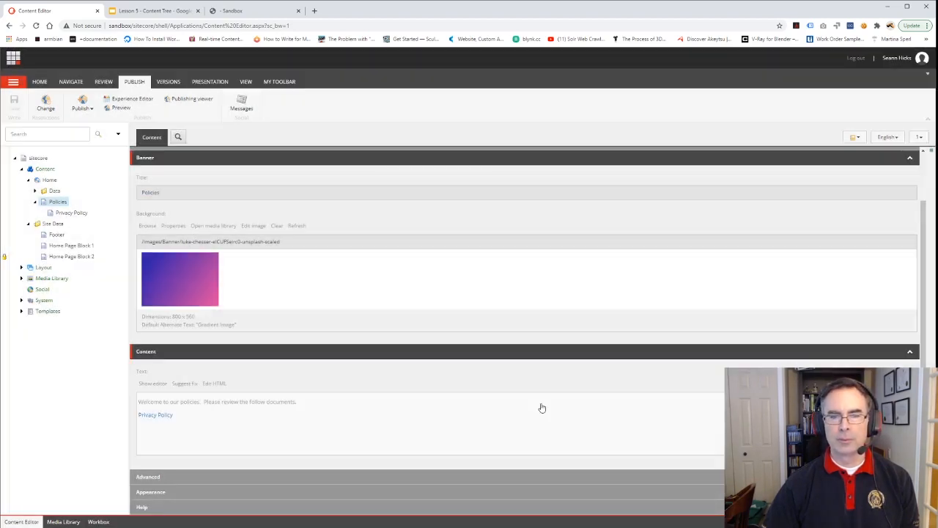
Reload the Sandbox site, open sandbox/policies/, and follow its Privacy Policy link to check the resulting address.
left_click(234, 13)
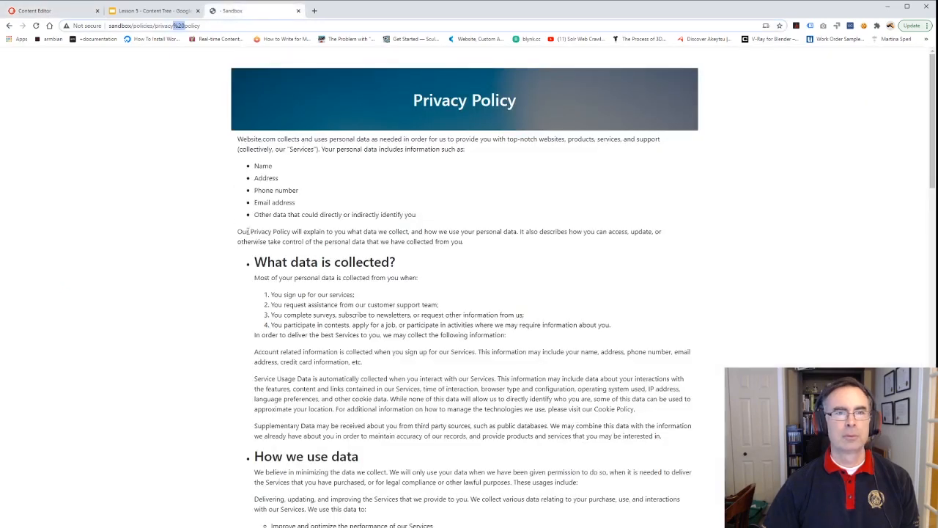
left_click(35, 26)
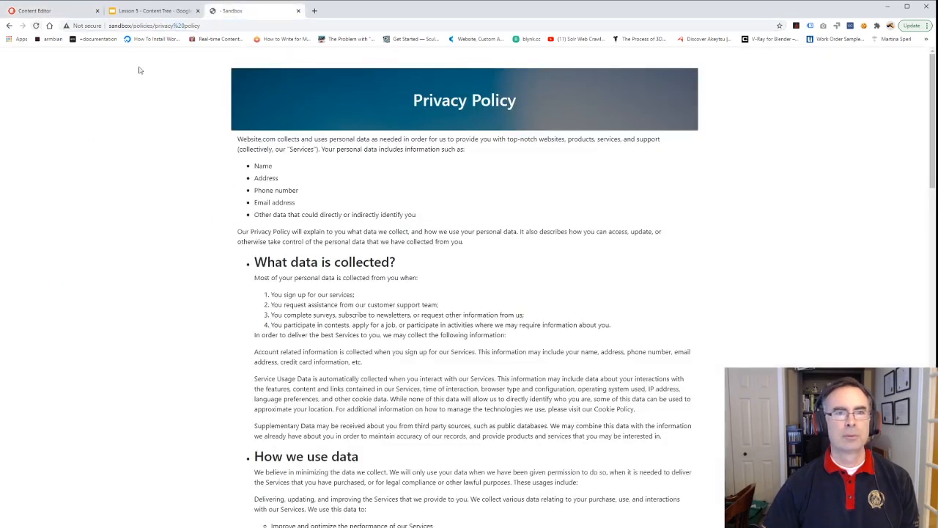
left_click(135, 25)
left_click_drag(155, 26, 218, 29)
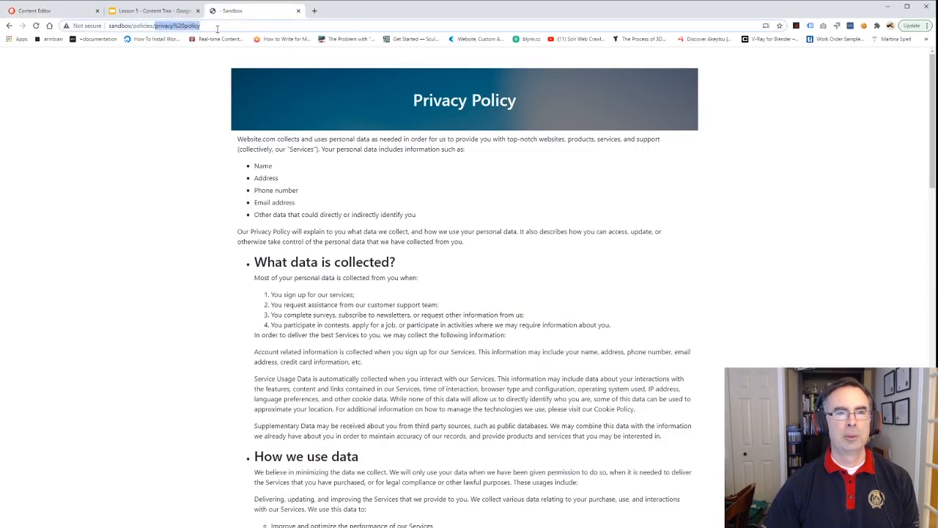
key("BackSpace")
key("Return")
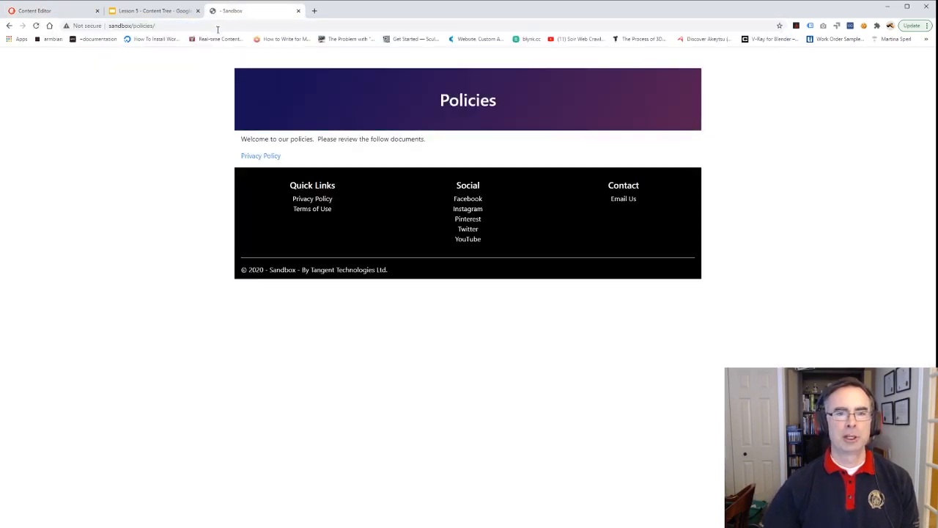
left_click(261, 156)
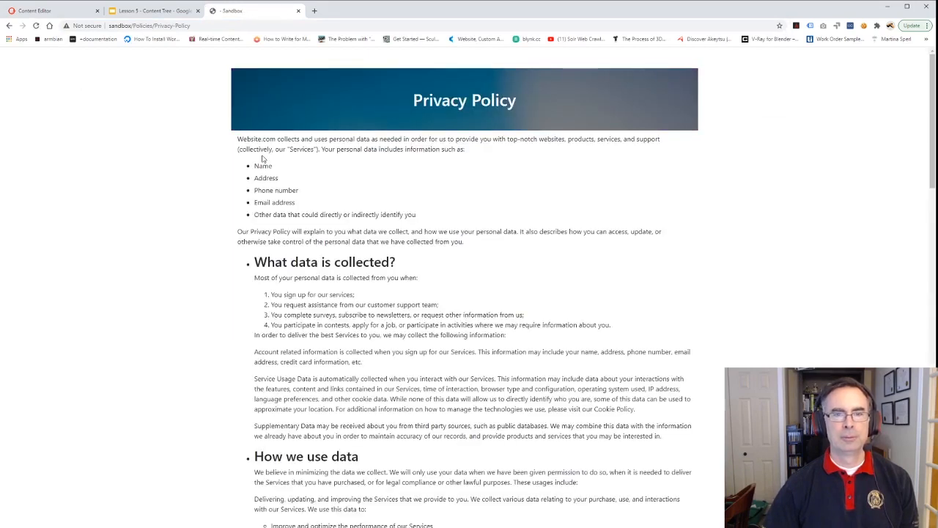
Return to the Content Editor and insert a Leaf item named Terms of Use under Policies.
left_click(45, 12)
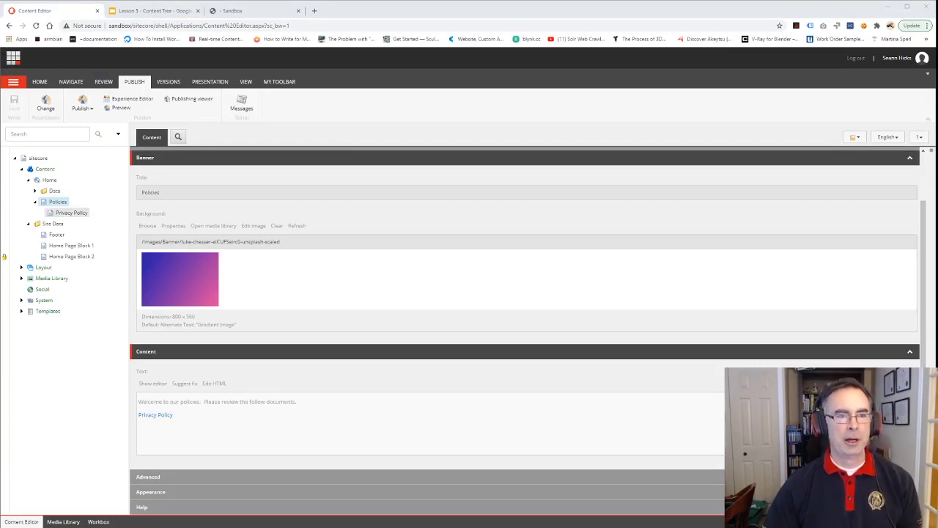
left_click(58, 201)
right_click(55, 202)
mouse_move(80, 205)
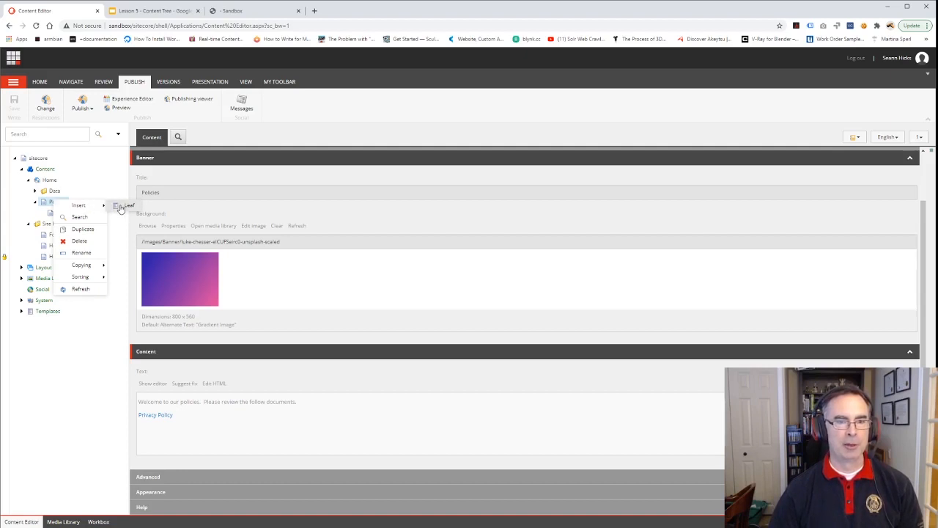
left_click(120, 208)
left_click(415, 291)
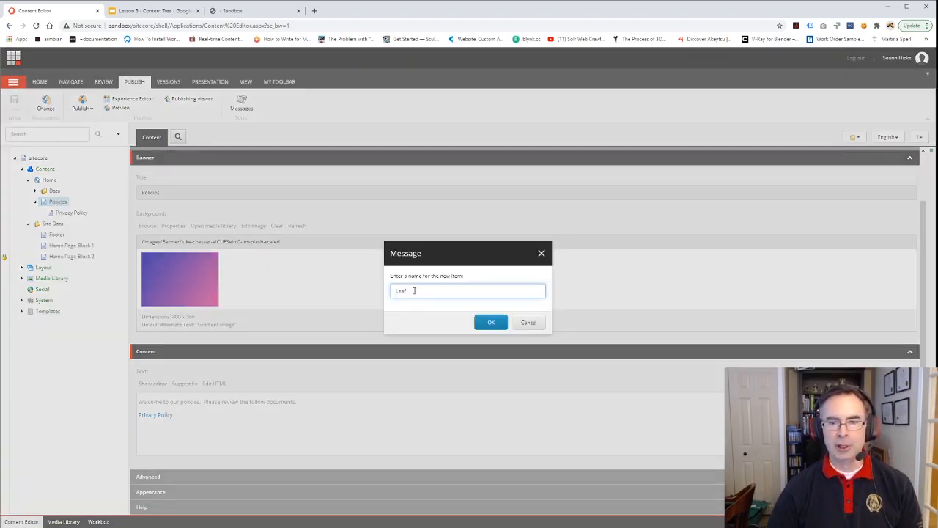
key("BackSpace")
key("BackSpace")
key("BackSpace")
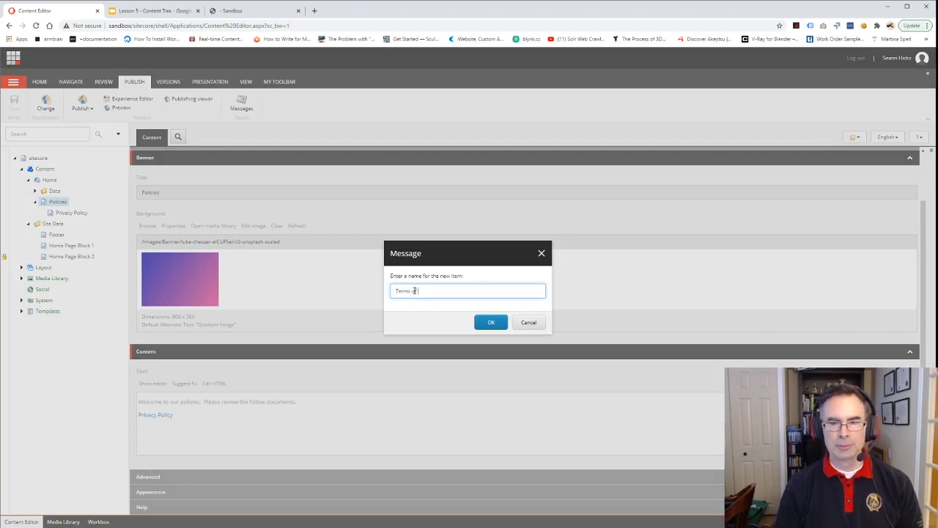
type("Terms of Use")
left_click(492, 322)
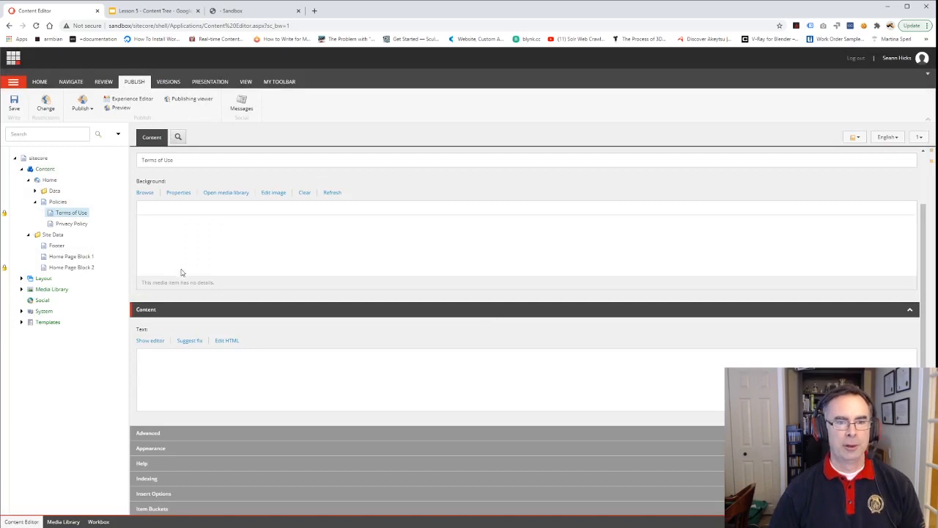
Set the Terms of Use banner background to the blue-to-pink gradient image from the media library's Images/Banner folder, and save the item.
scroll(182, 271, "up", 2)
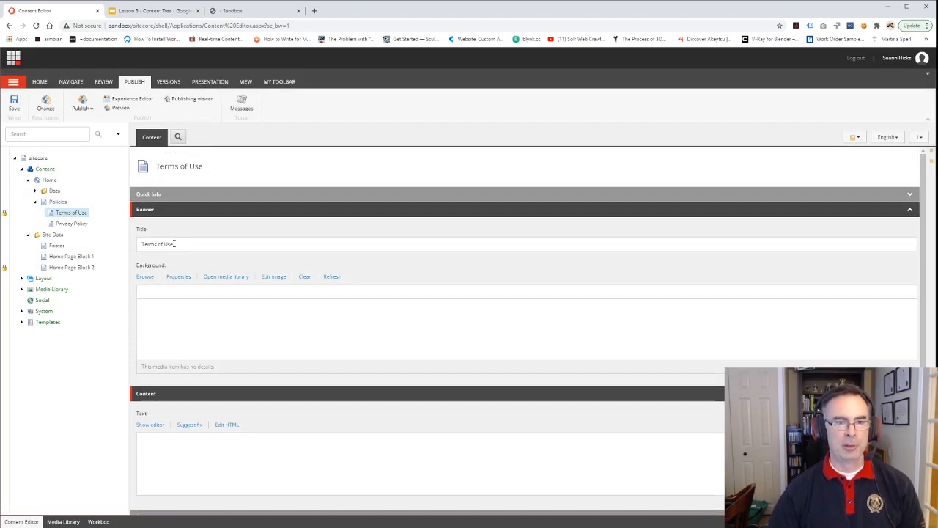
left_click_drag(174, 244, 121, 245)
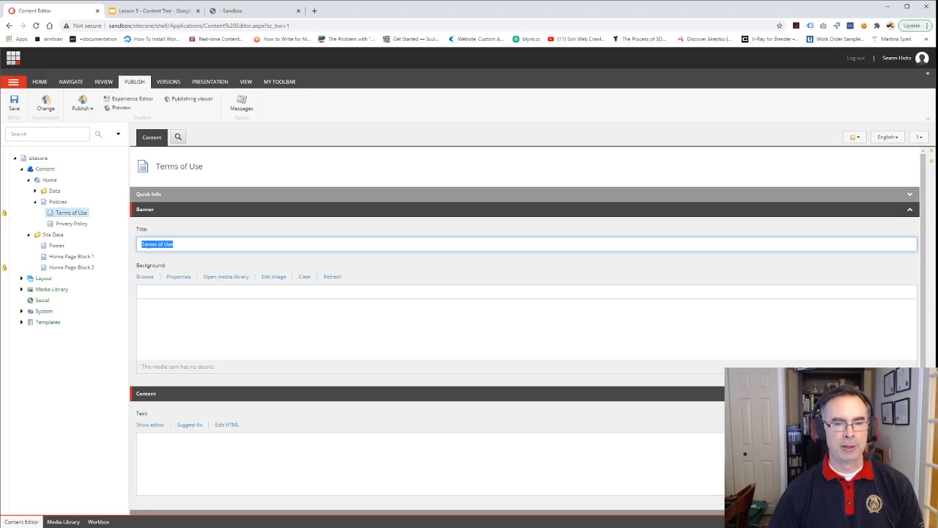
left_click(143, 248)
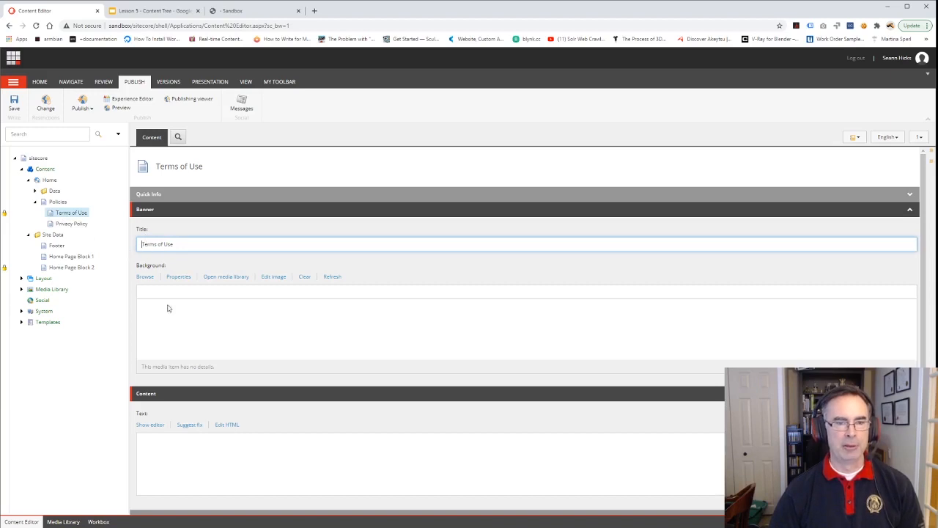
left_click(147, 277)
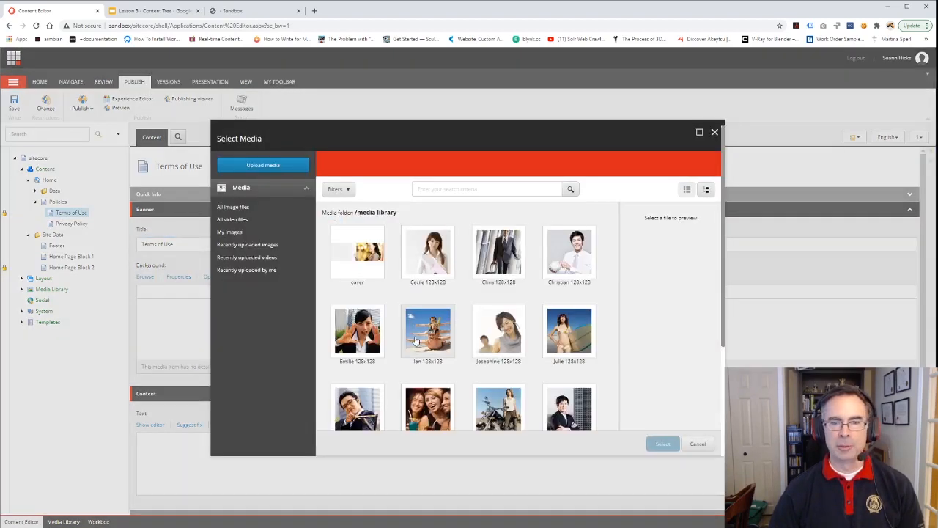
left_click(687, 189)
left_click(339, 262)
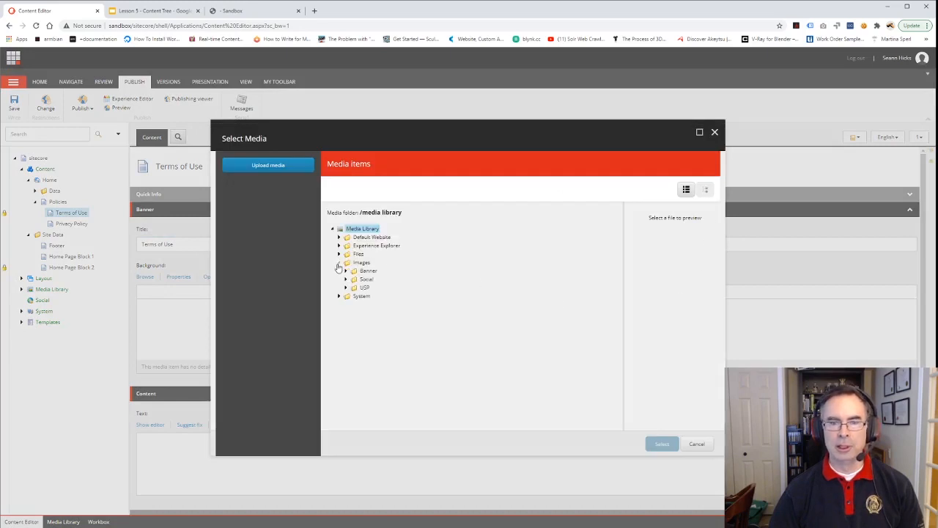
left_click(345, 271)
left_click(388, 305)
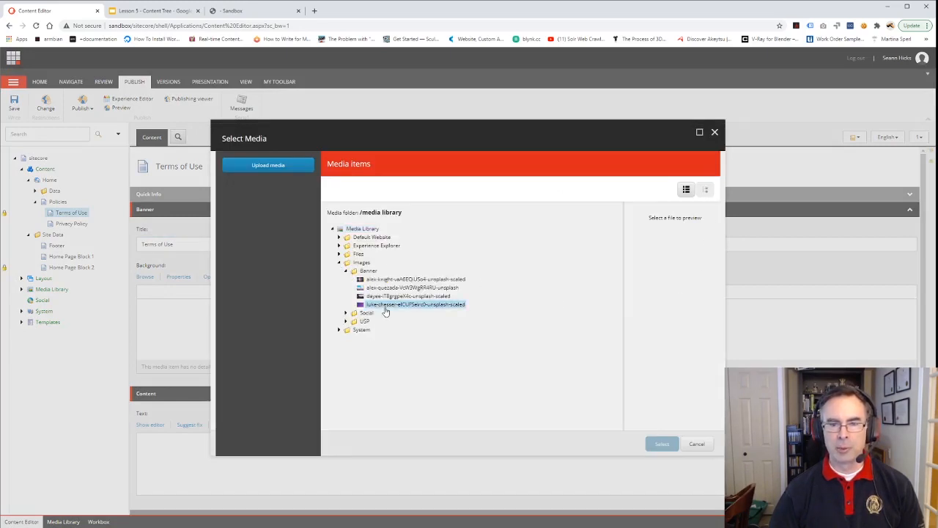
left_click(662, 444)
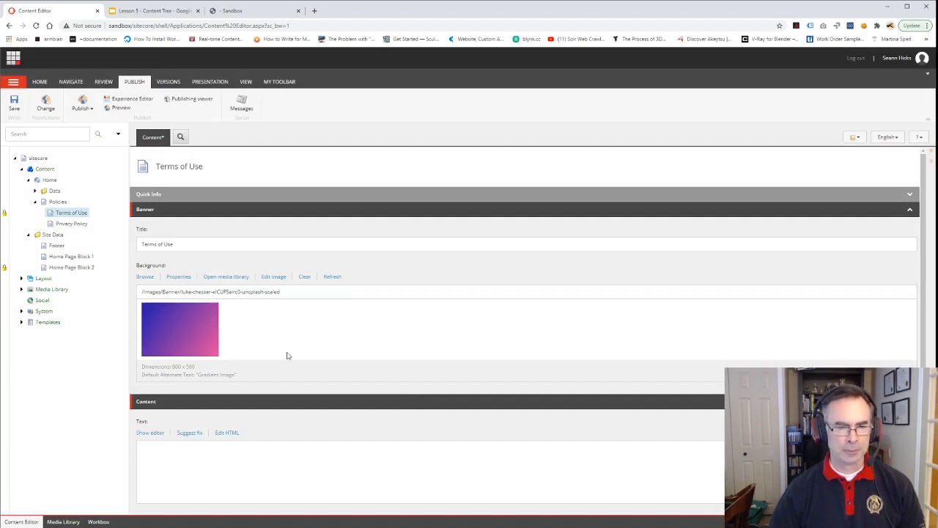
scroll(286, 358, "down", 1)
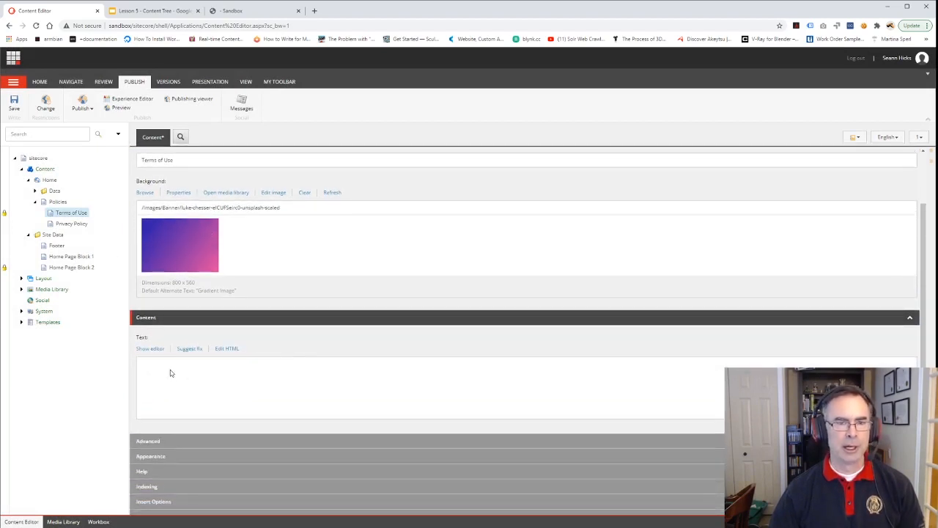
left_click(14, 103)
Lock the Privacy Policy item for editing and copy all the HTML of its Text field, leaving the source unchanged.
left_click(71, 223)
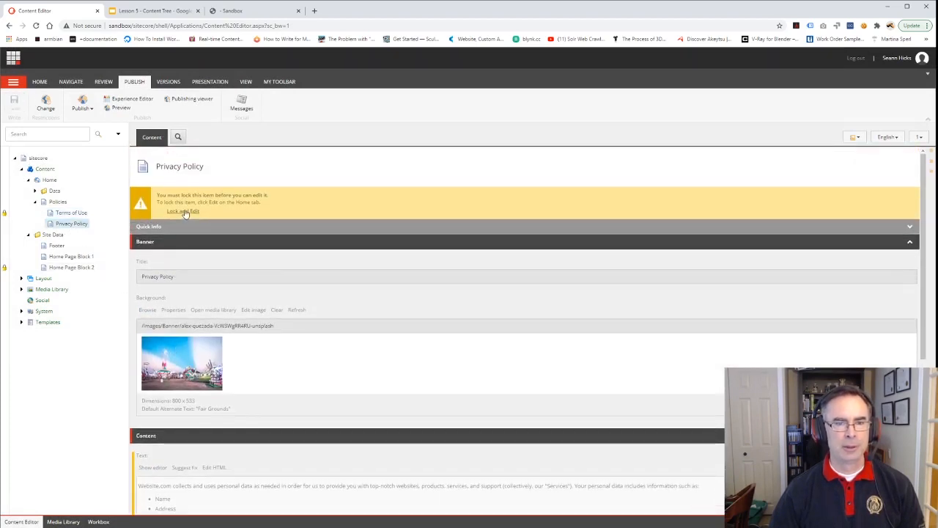
left_click(183, 213)
scroll(180, 323, "down", 2)
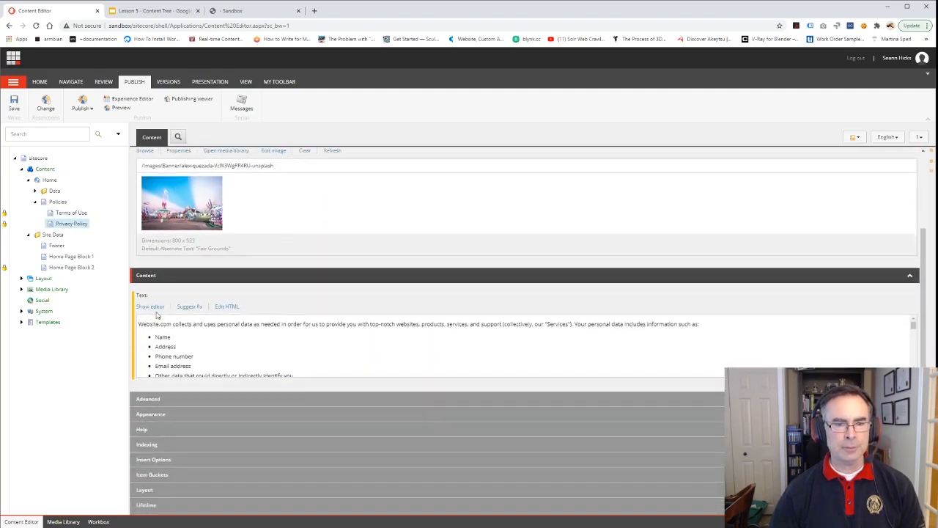
left_click(222, 309)
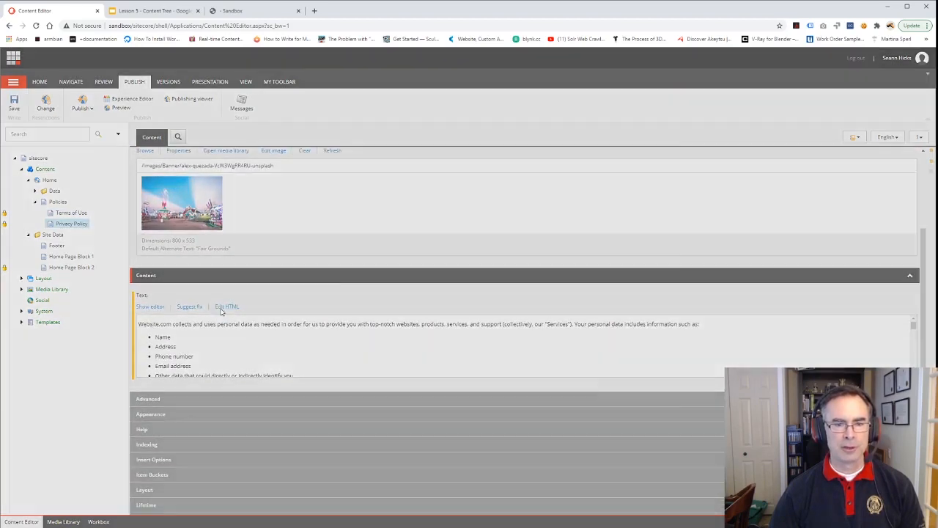
key("ctrl+a")
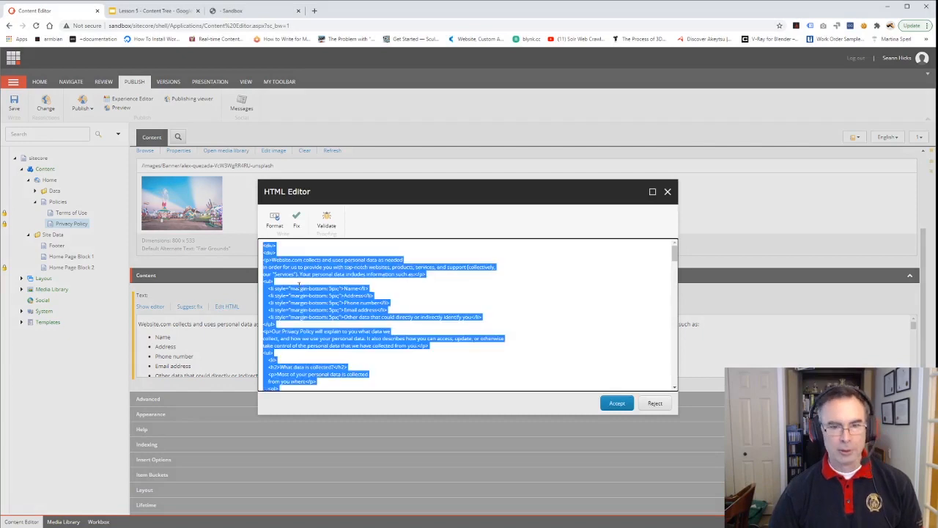
left_click(656, 403)
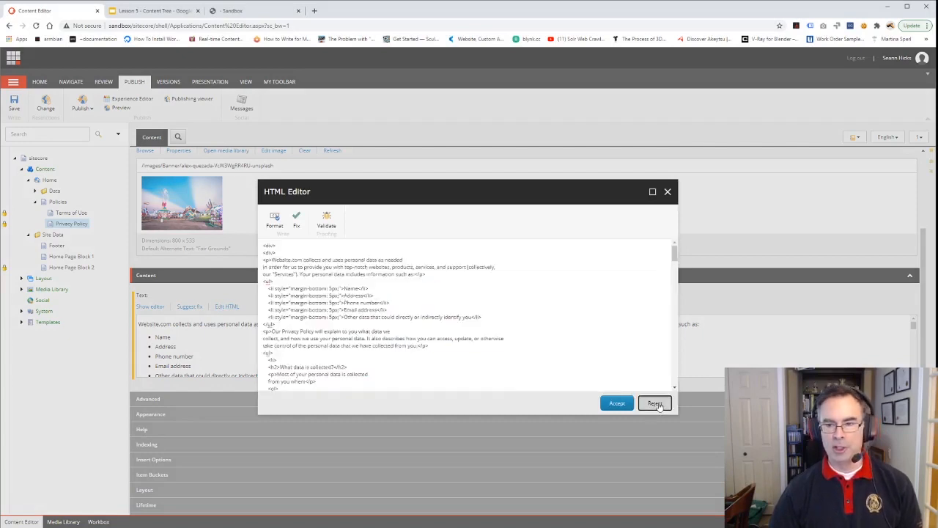
Paste the copied Privacy Policy HTML into the Terms of Use item's Text field and save the item.
left_click(74, 212)
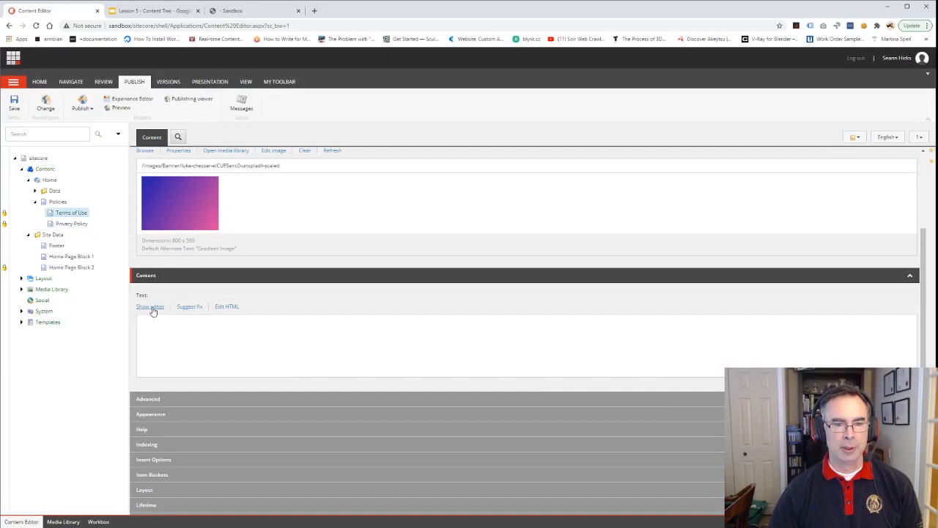
left_click(220, 309)
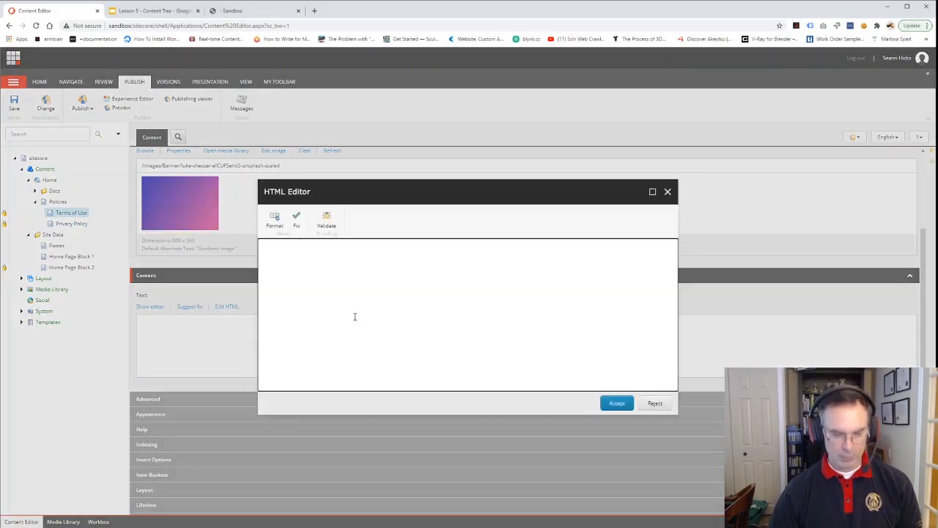
key("ctrl+v")
left_click(616, 404)
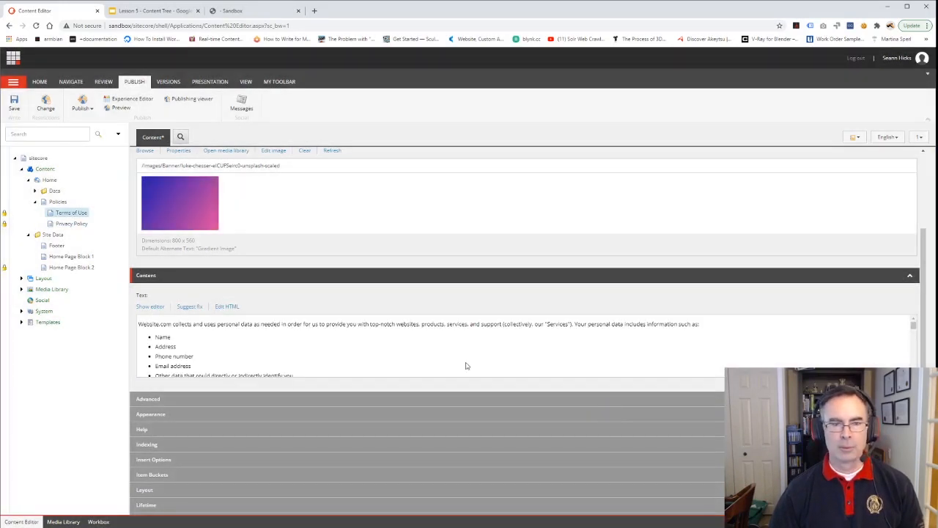
left_click(15, 108)
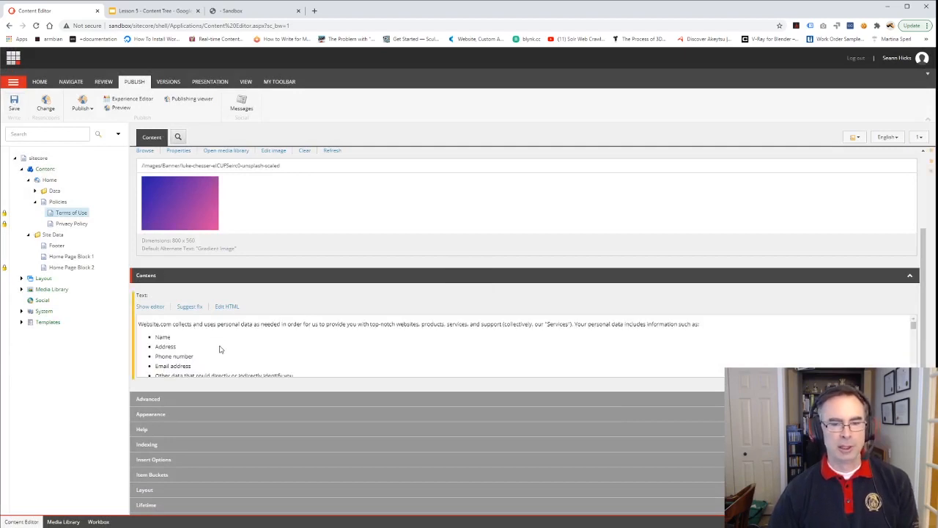
Unlock the Privacy Policy and Terms of Use items, and smart publish the Policies item with its subitems and related items.
left_click(60, 225)
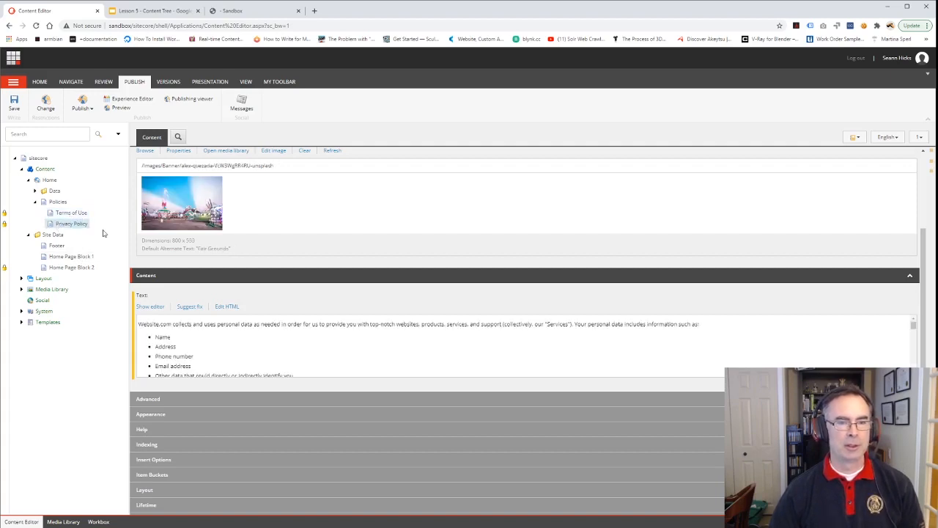
left_click(5, 225)
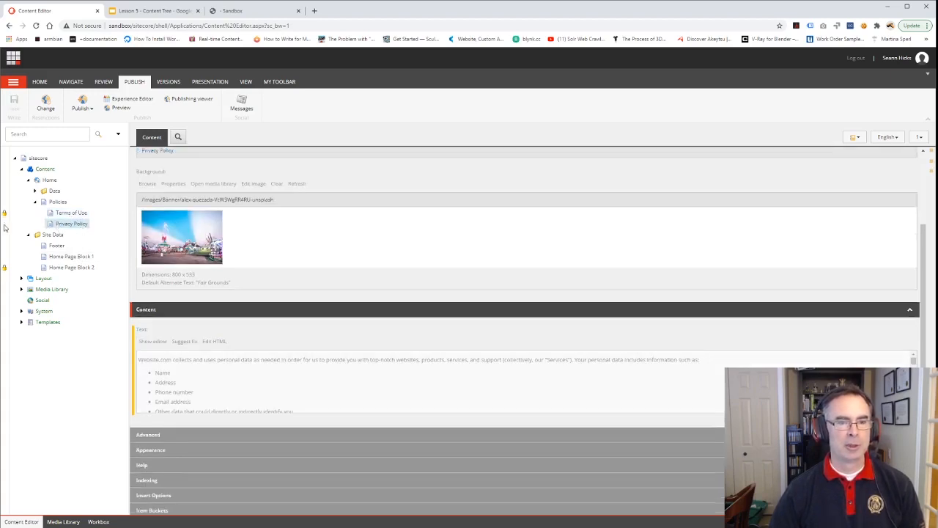
left_click(65, 203)
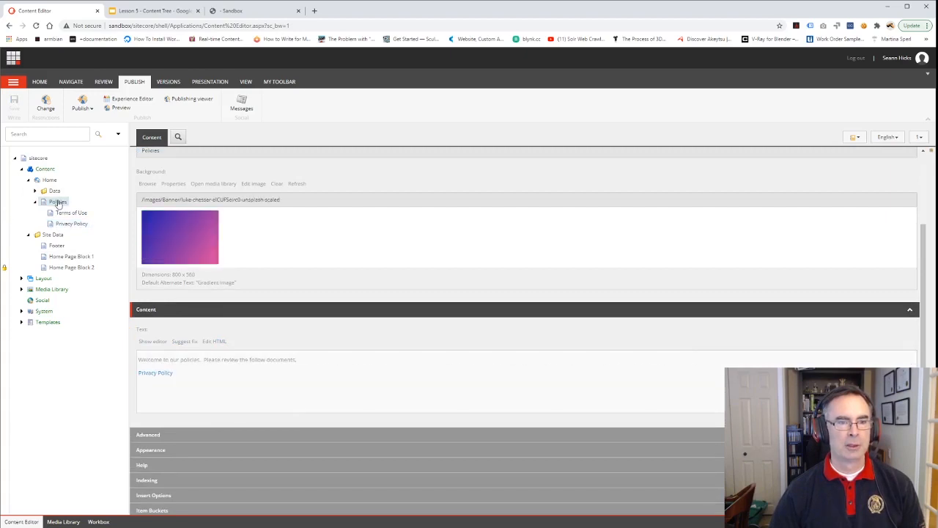
left_click(86, 110)
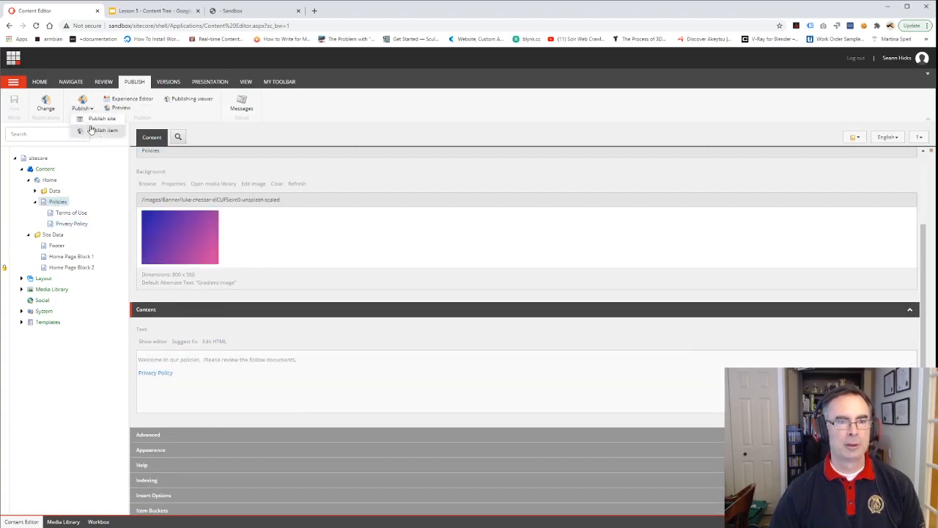
left_click(92, 128)
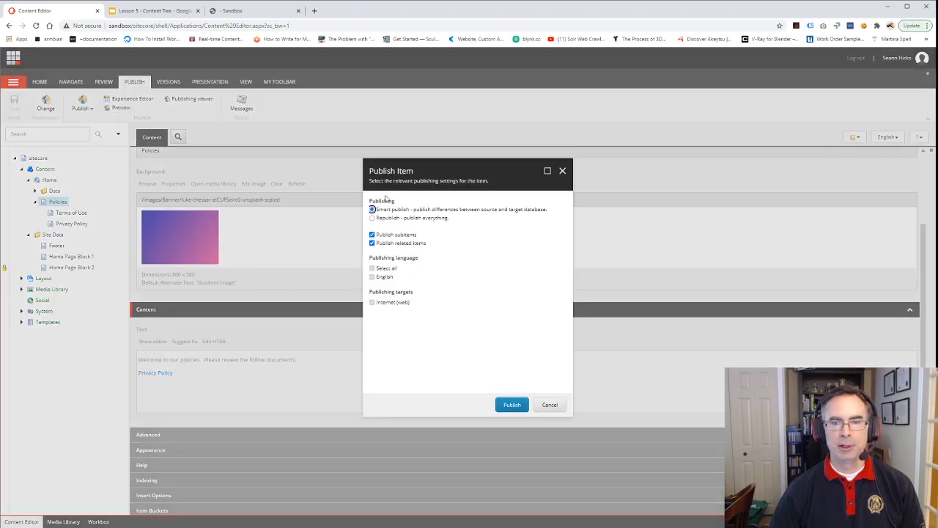
left_click(519, 405)
left_click(521, 328)
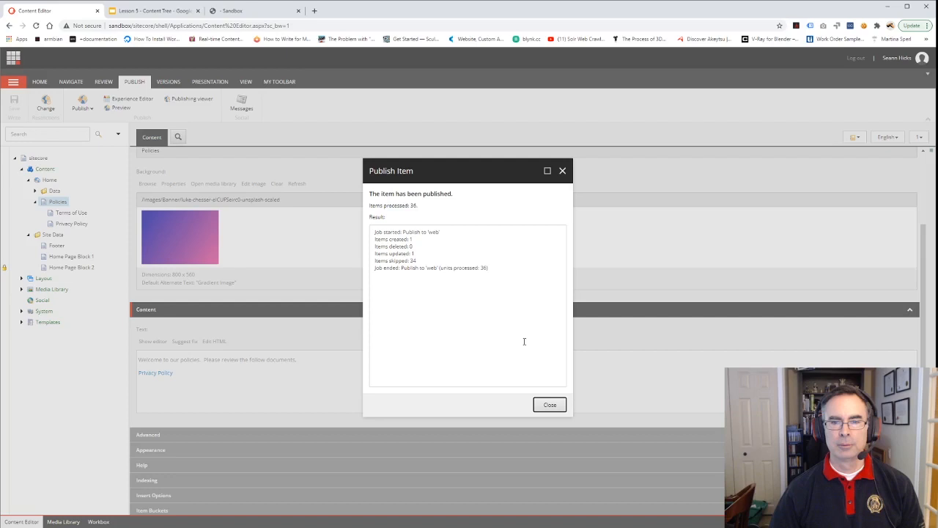
left_click(561, 404)
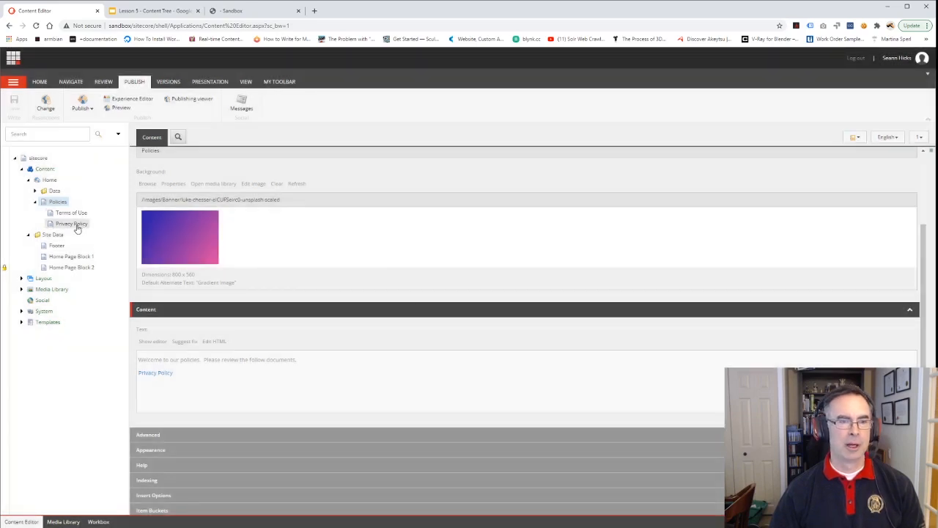
Switch to the Sandbox site and load the page at sandbox/Policies/Terms of use.
left_click(240, 13)
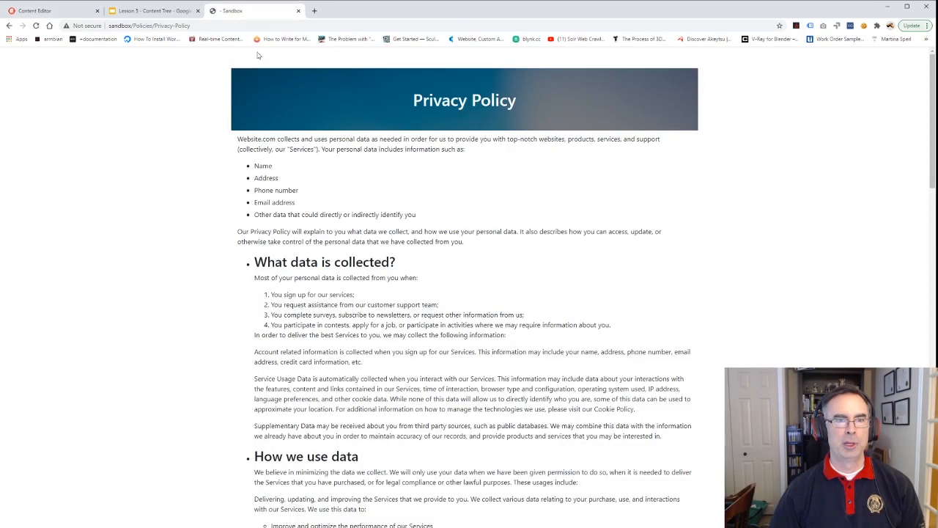
left_click(161, 26)
left_click(161, 26)
left_click_drag(155, 25, 189, 25)
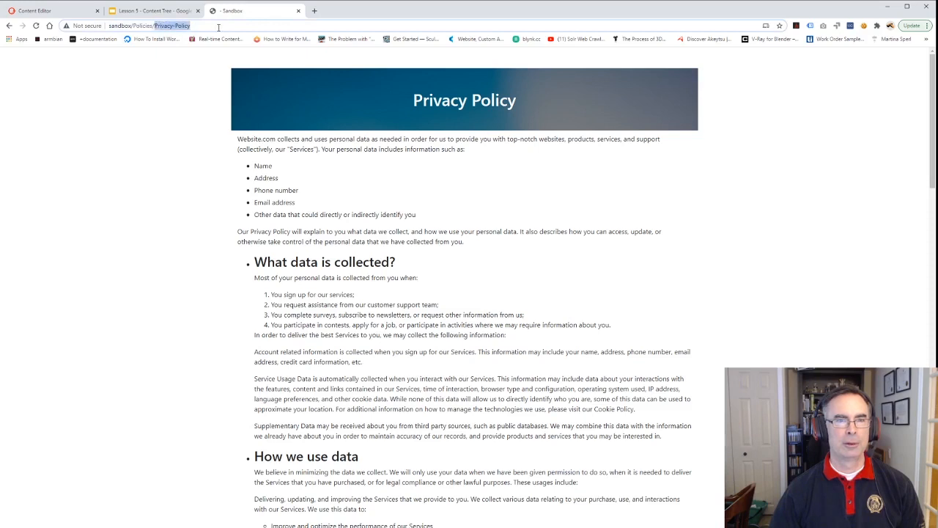
type("Term")
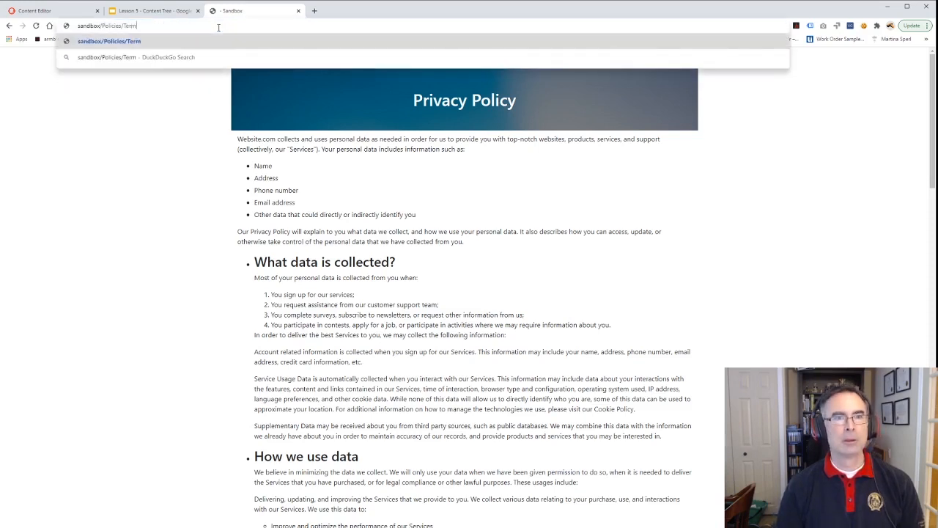
type("s of use")
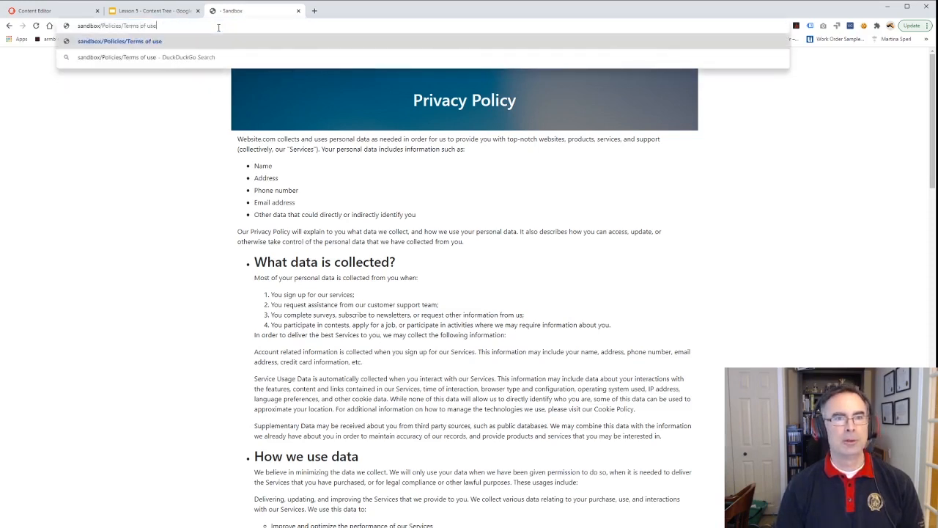
key("Return")
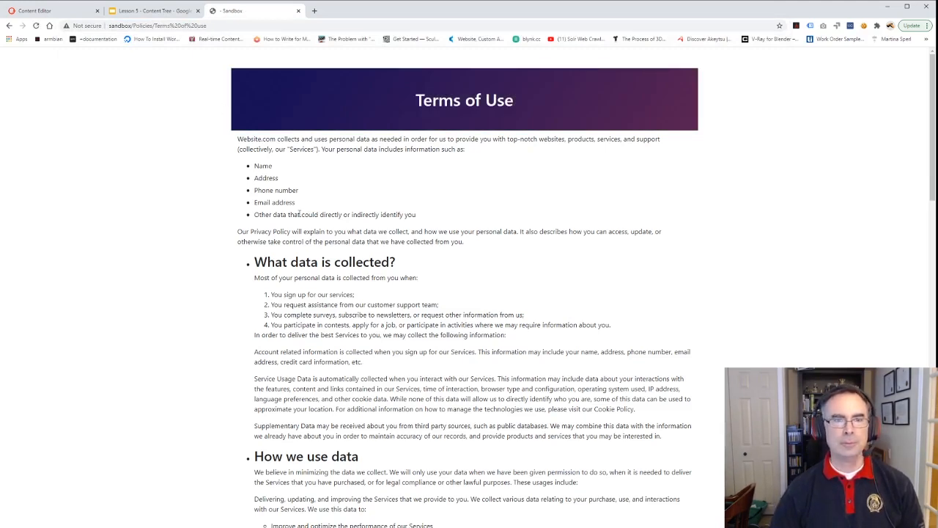
Return to the Content Editor, lock the Policies item and insert an internal link to Terms of Use below its Privacy Policy text link.
left_click(69, 16)
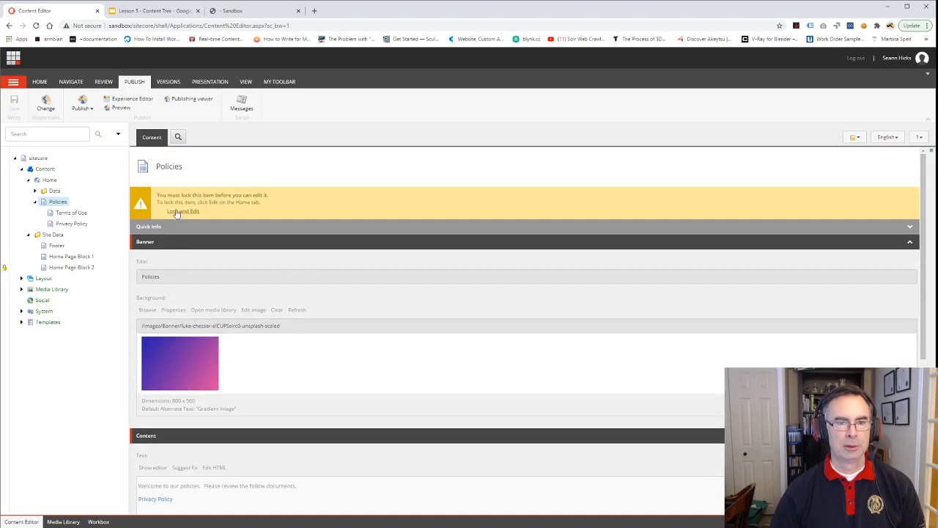
left_click(180, 212)
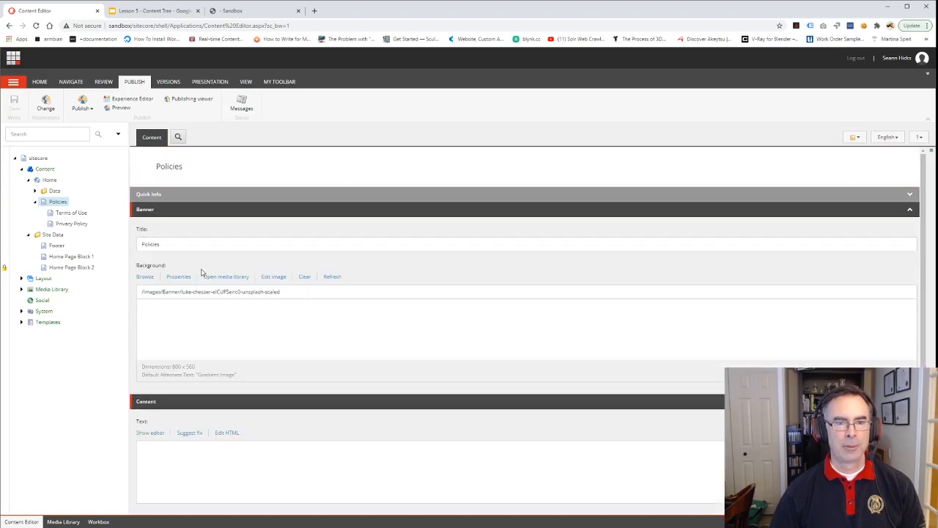
left_click(151, 265)
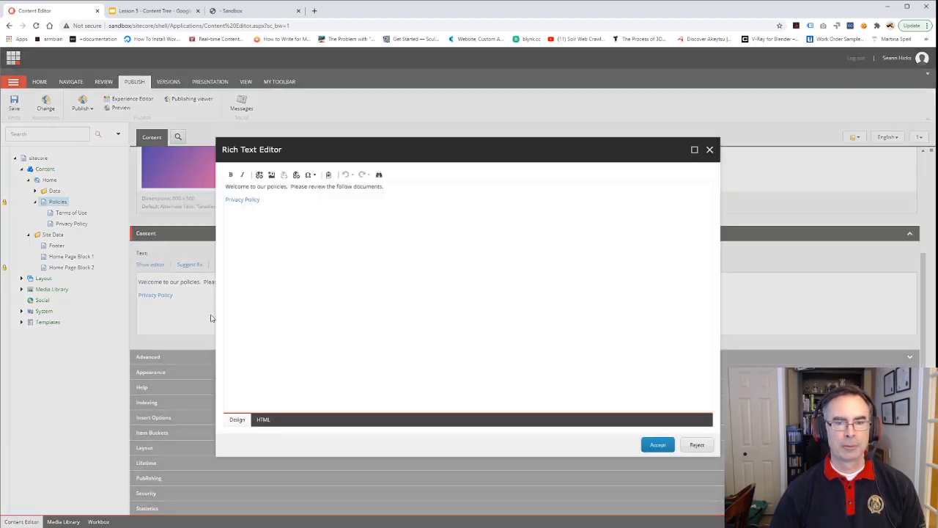
left_click(278, 214)
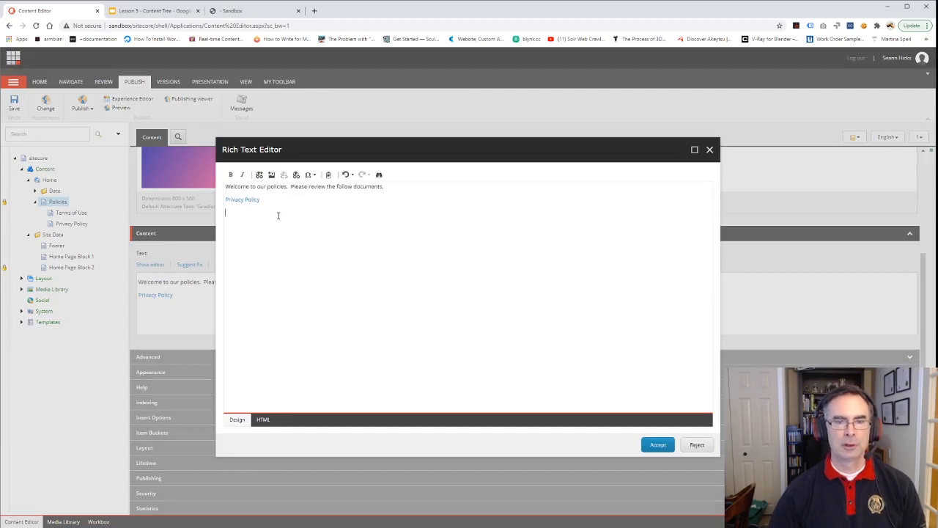
left_click(259, 175)
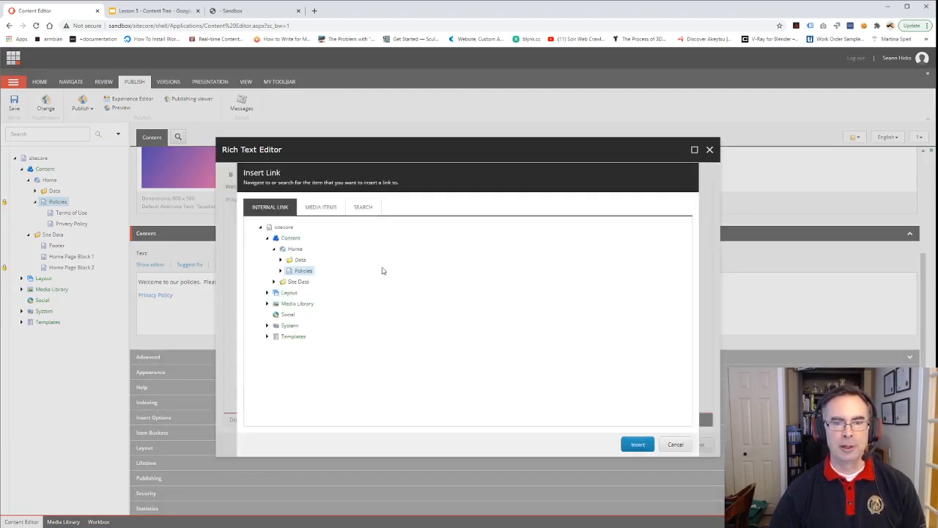
left_click(280, 271)
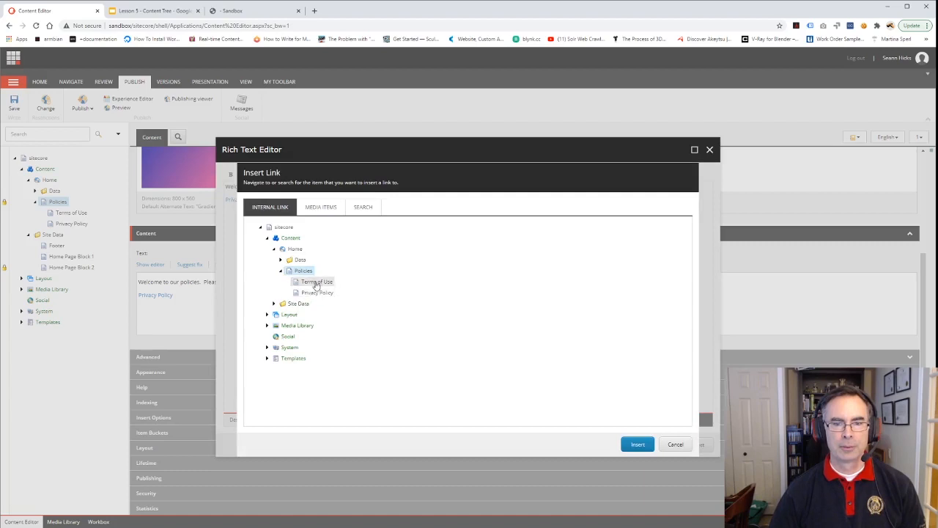
left_click(316, 283)
left_click(638, 445)
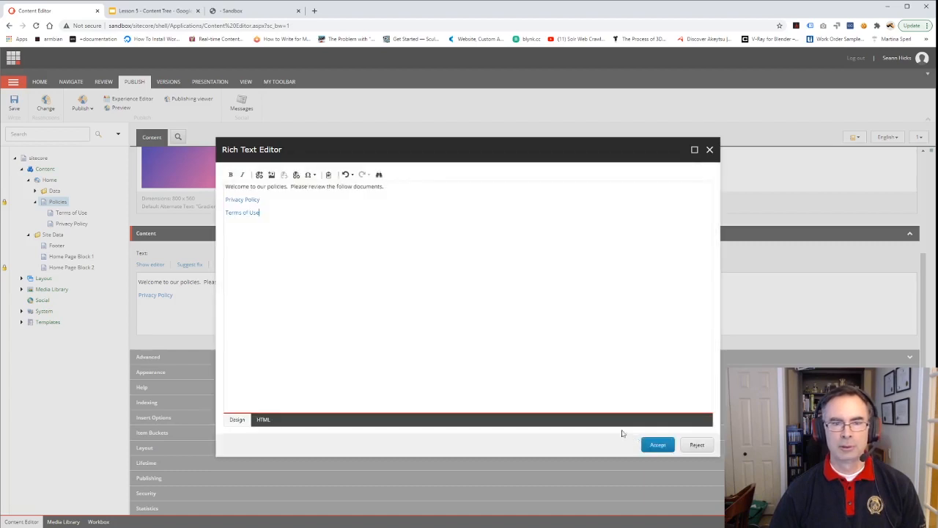
left_click(658, 444)
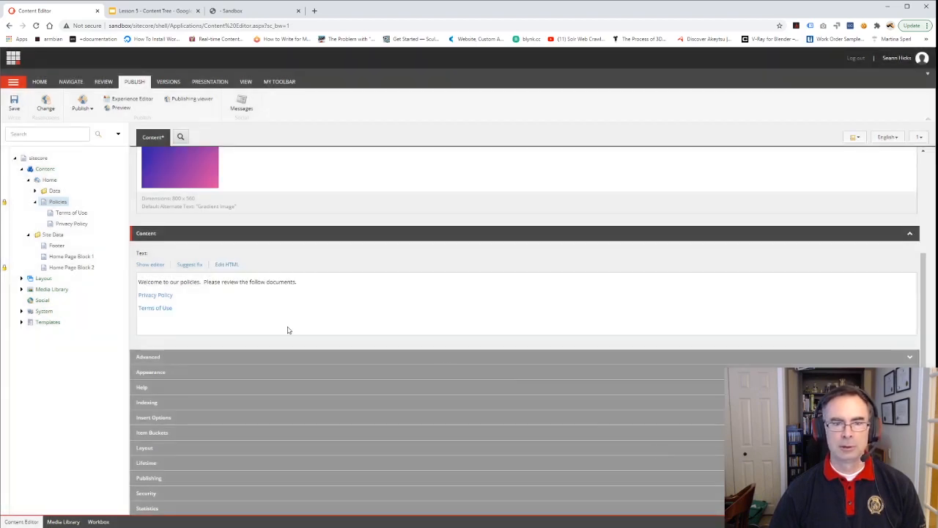
Unlock the Policies item with its changes saved, and smart publish it with subitems and related items.
left_click(5, 202)
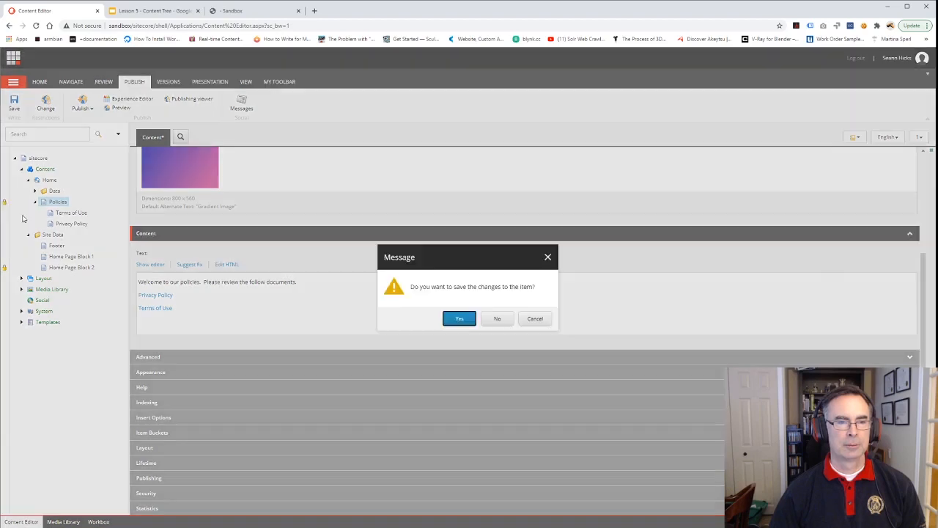
left_click(460, 320)
left_click(82, 105)
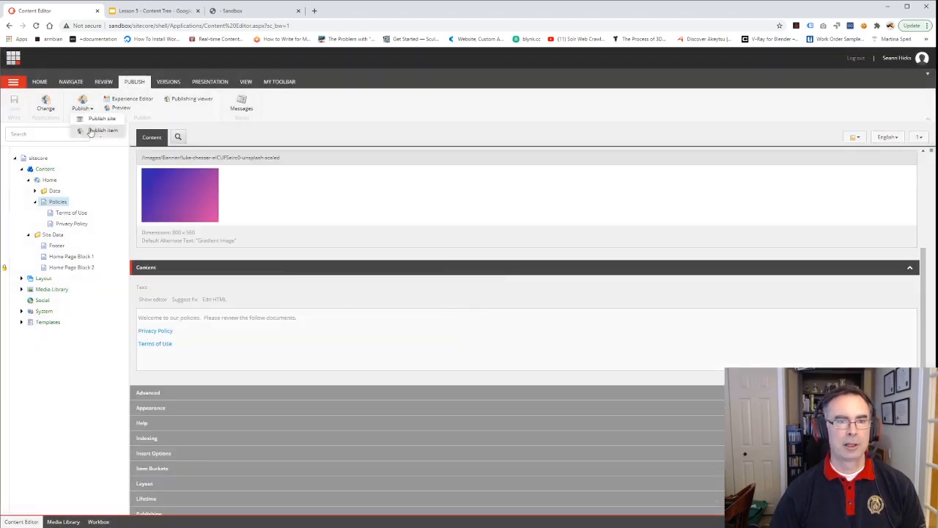
left_click(94, 130)
left_click(512, 404)
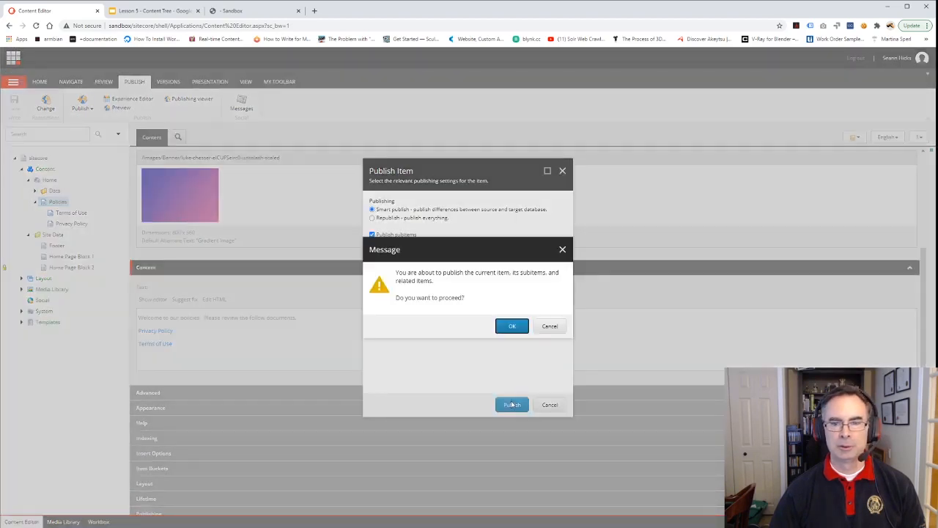
left_click(511, 327)
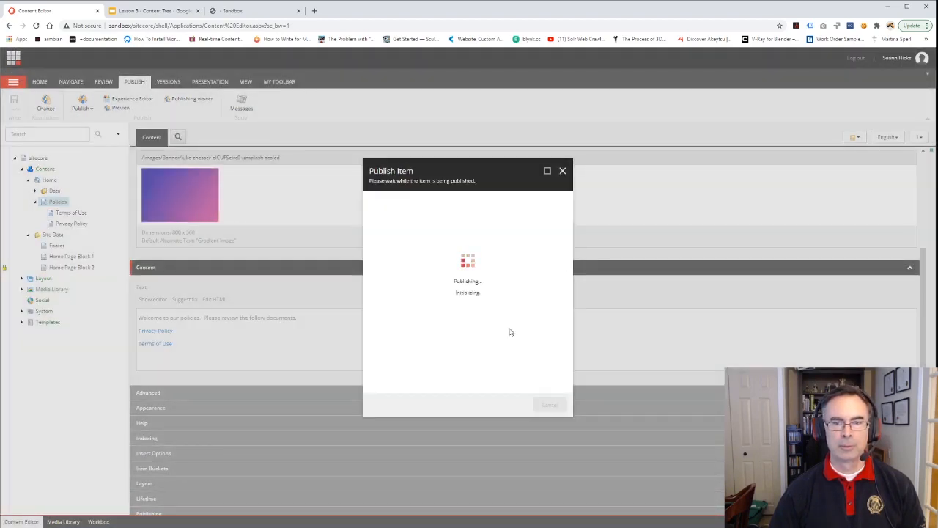
left_click(549, 404)
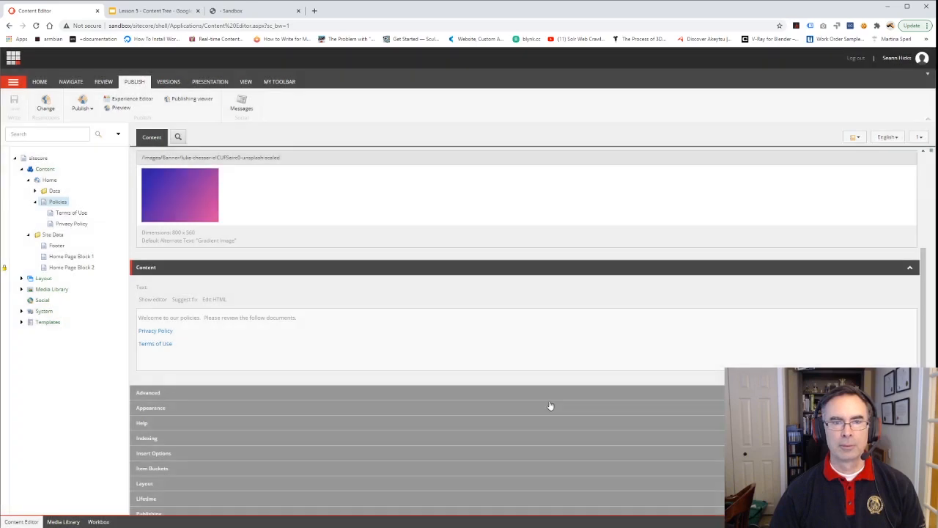
Load sandbox/Policies on the Sandbox site, follow its Terms of Use link and look through the page down to the footer.
left_click(263, 16)
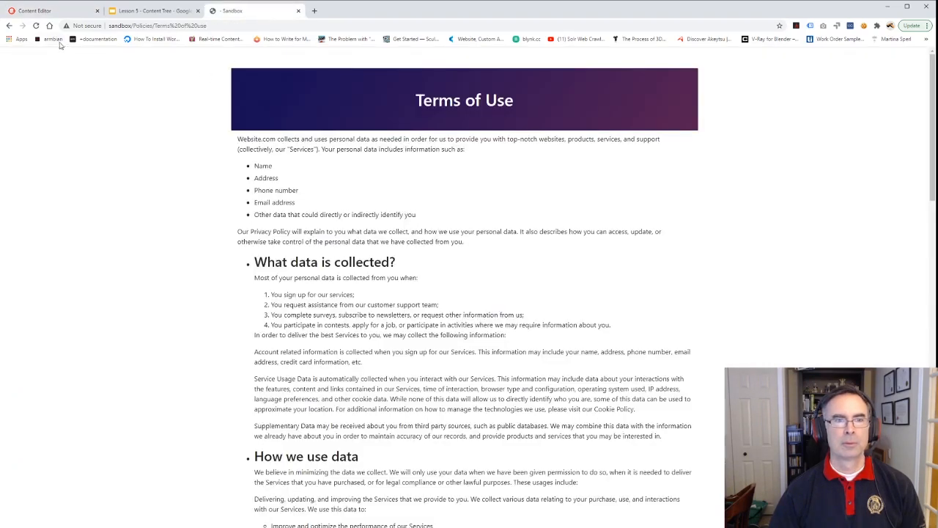
double_click(155, 25)
key("BackSpace")
key("BackSpace")
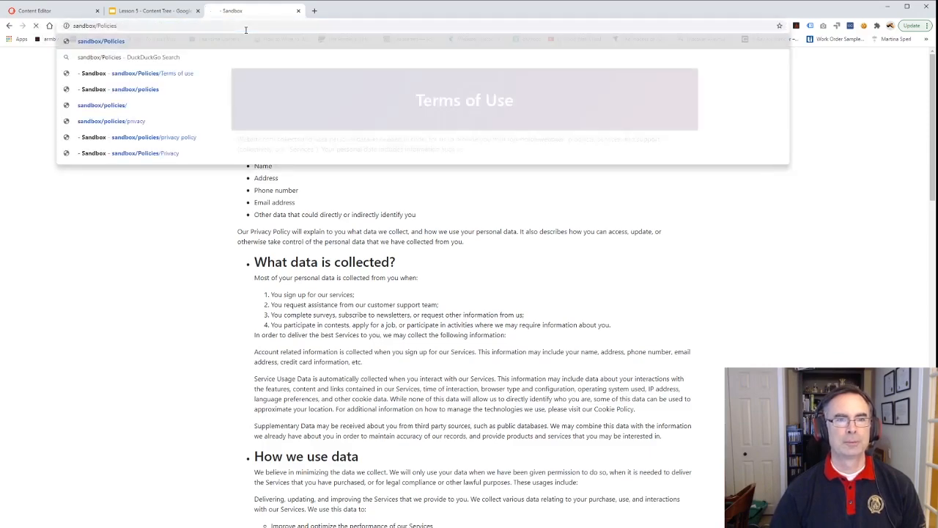
key("Return")
left_click(260, 176)
scroll(348, 276, "down", 10)
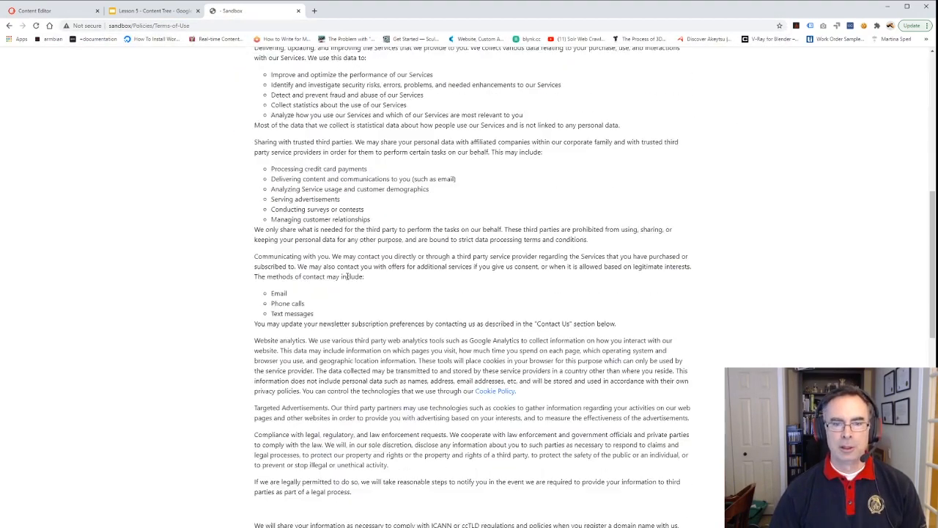
scroll(348, 276, "down", 12)
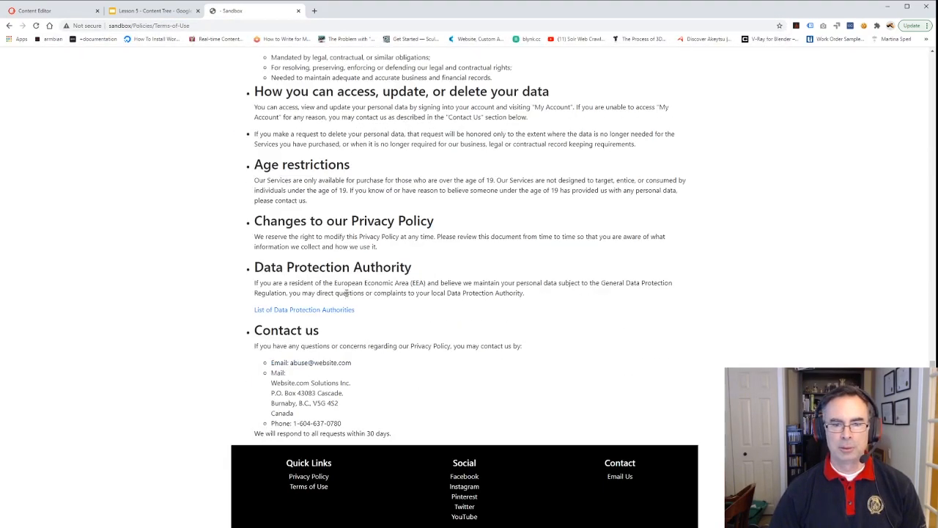
scroll(348, 292, "up", 20)
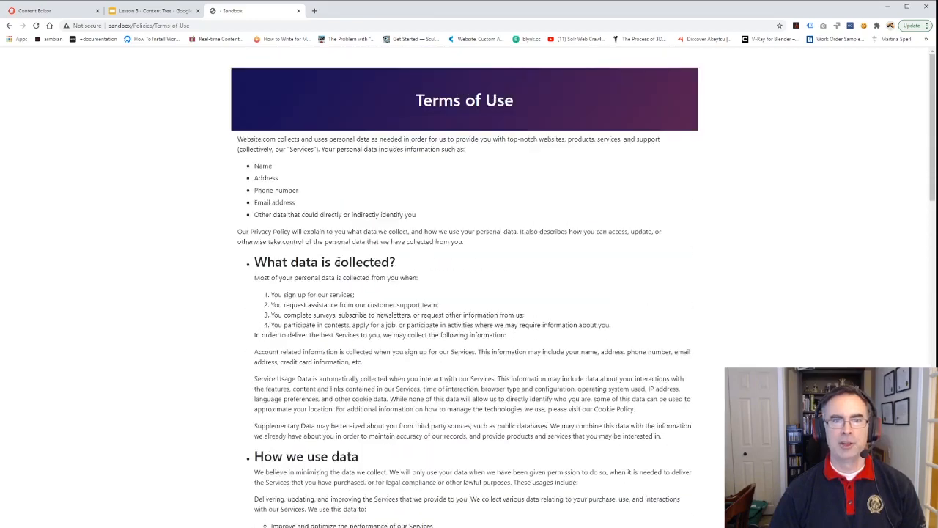
Return to the Content Editor and open the Terms of Use item under Policies.
left_click(44, 10)
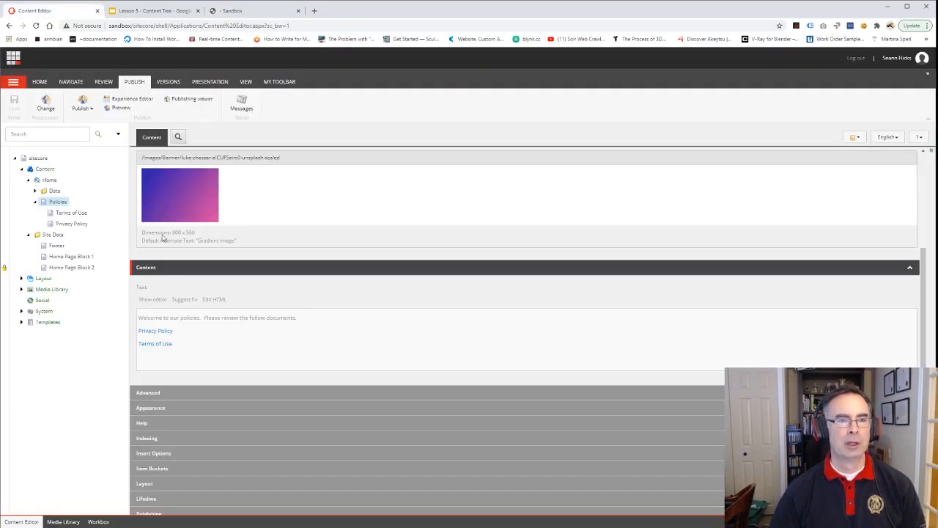
left_click(35, 202)
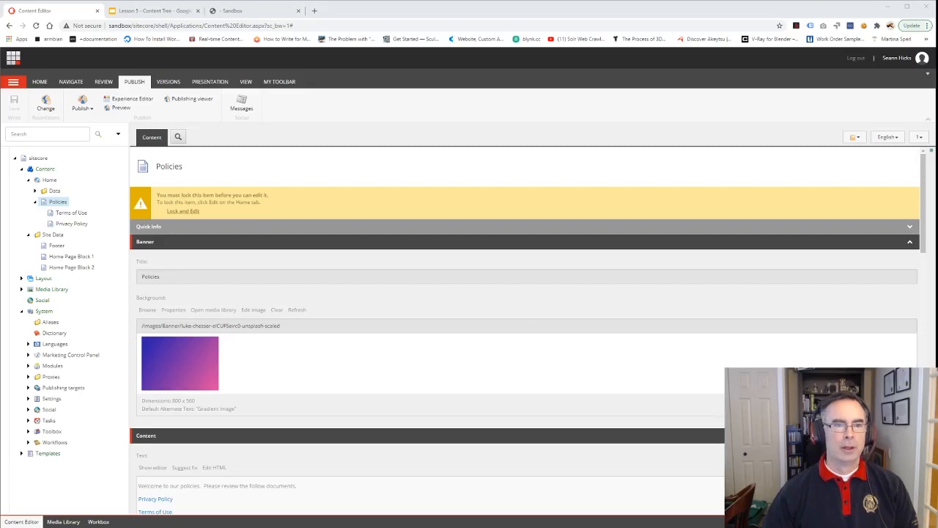
left_click(77, 157)
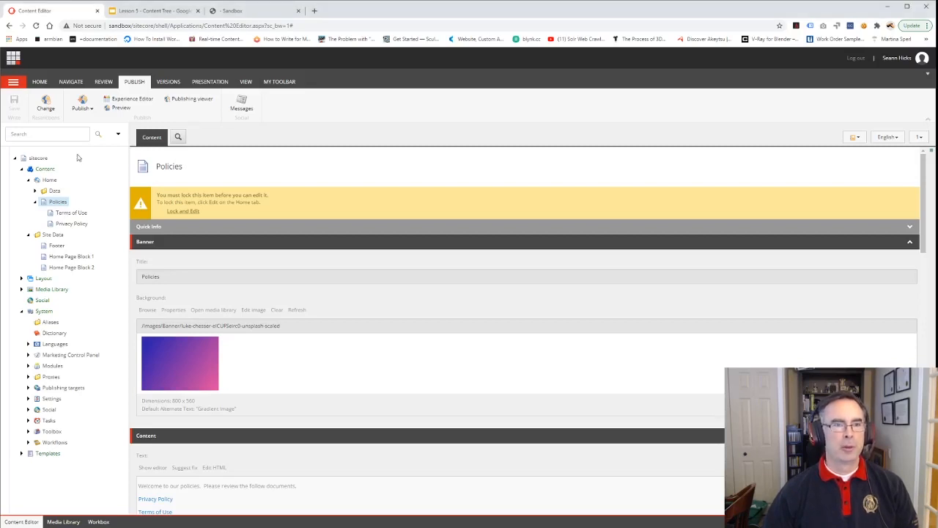
right_click(63, 204)
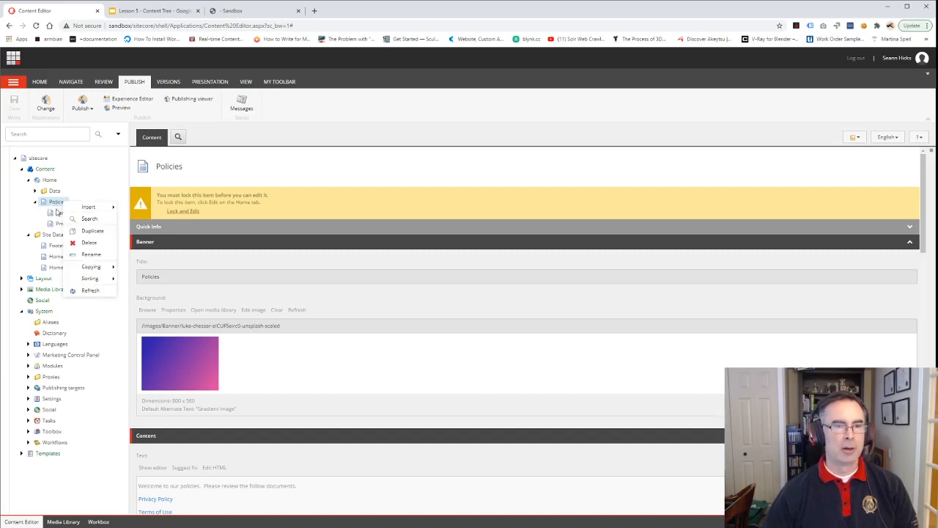
left_click(69, 212)
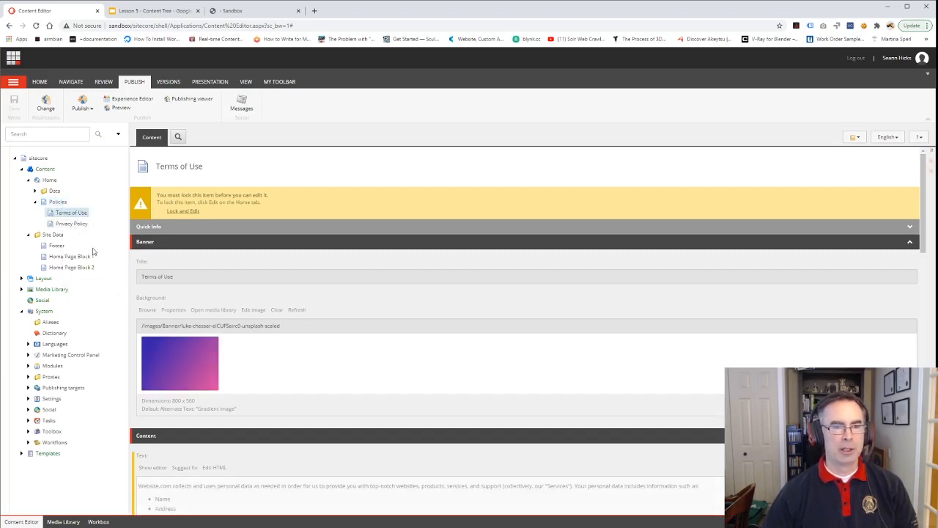
Duplicate the Privacy Policy item under Policies and name the copy Cookie Policy.
left_click(73, 225)
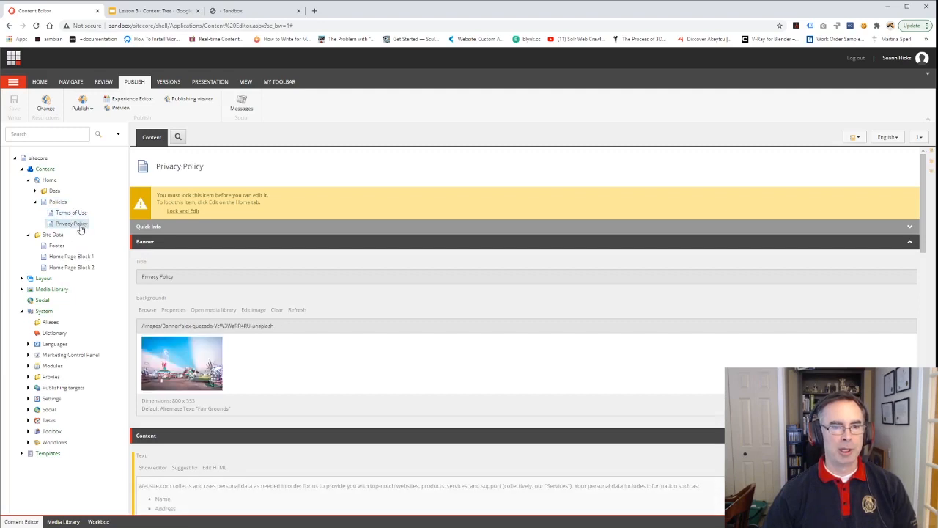
right_click(81, 228)
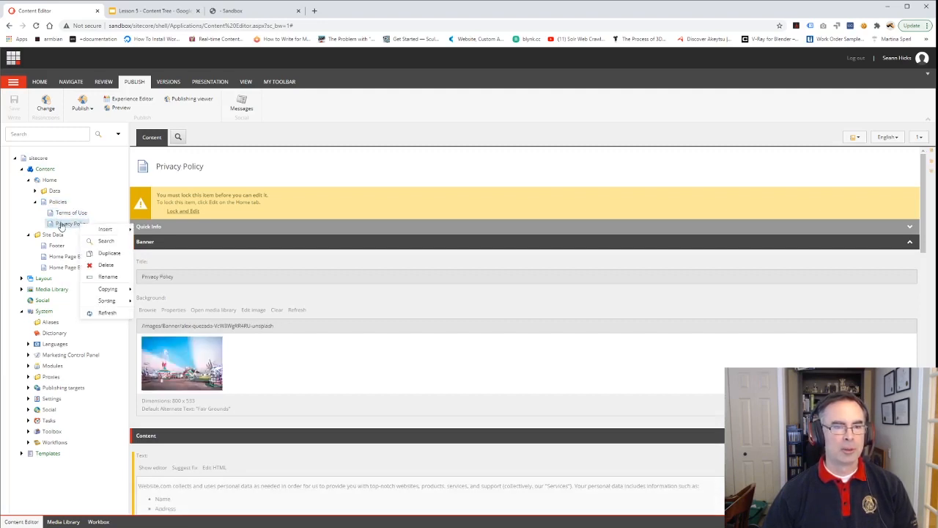
left_click(108, 253)
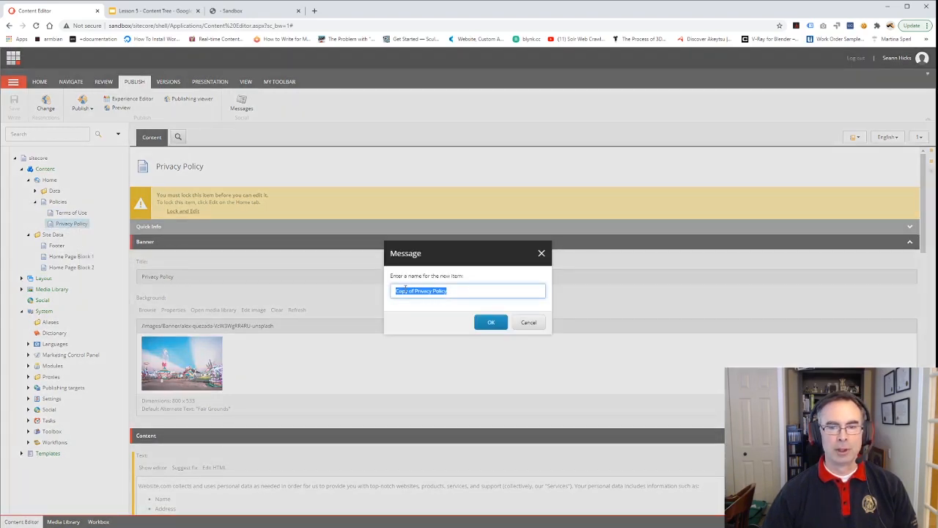
left_click(443, 292)
left_click_drag(453, 292, 392, 289)
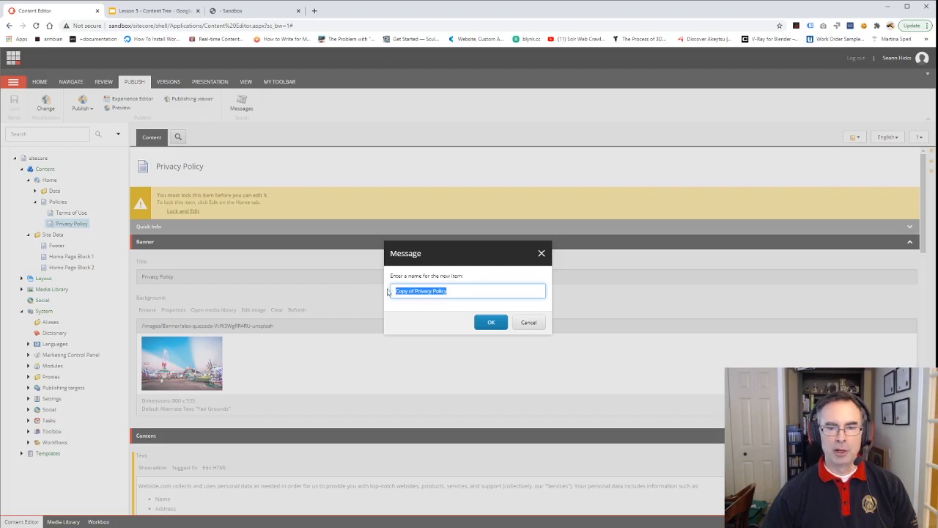
type("C")
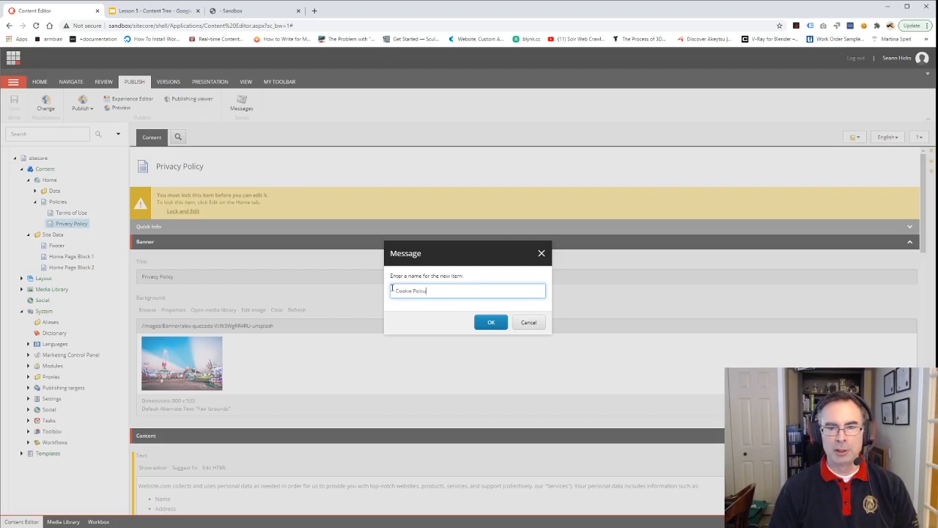
key("BackSpace")
key("BackSpace")
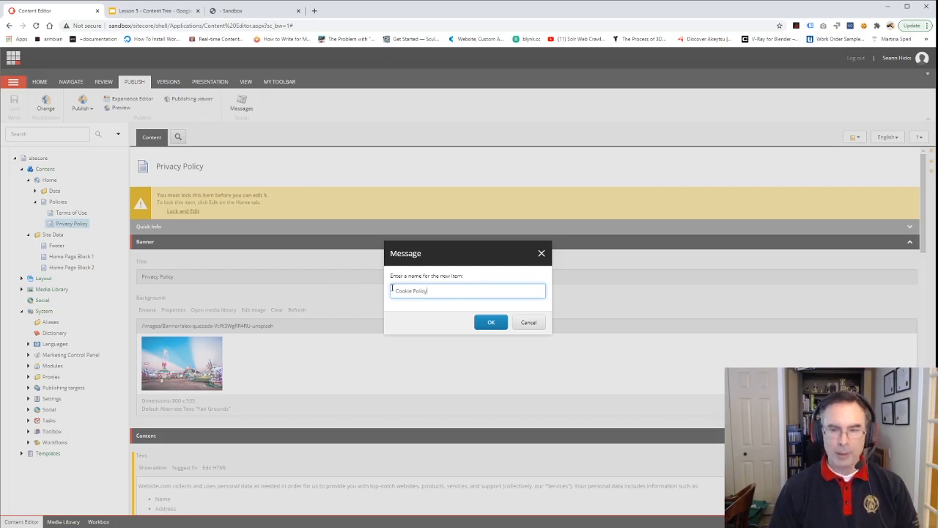
type("icy")
left_click(492, 322)
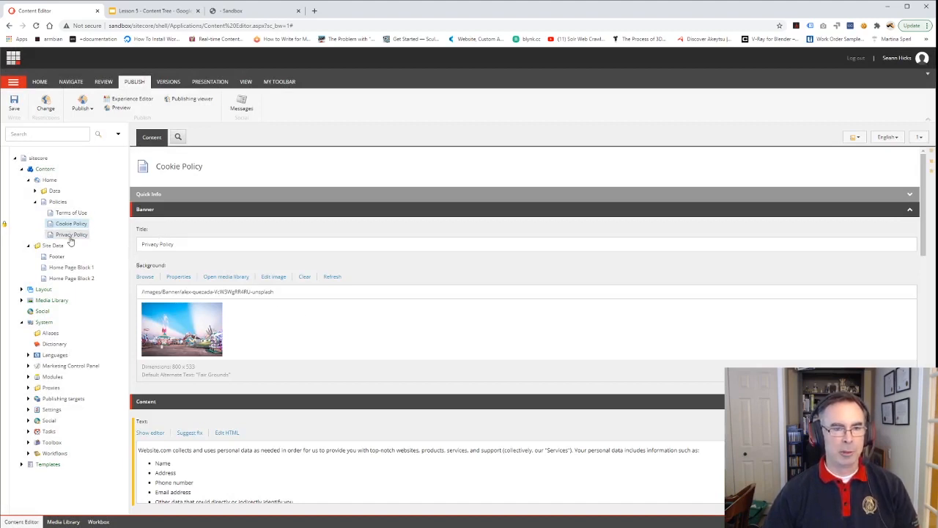
Change the banner title of the Cookie Policy item to Cookie Policy and save the item.
left_click(159, 244)
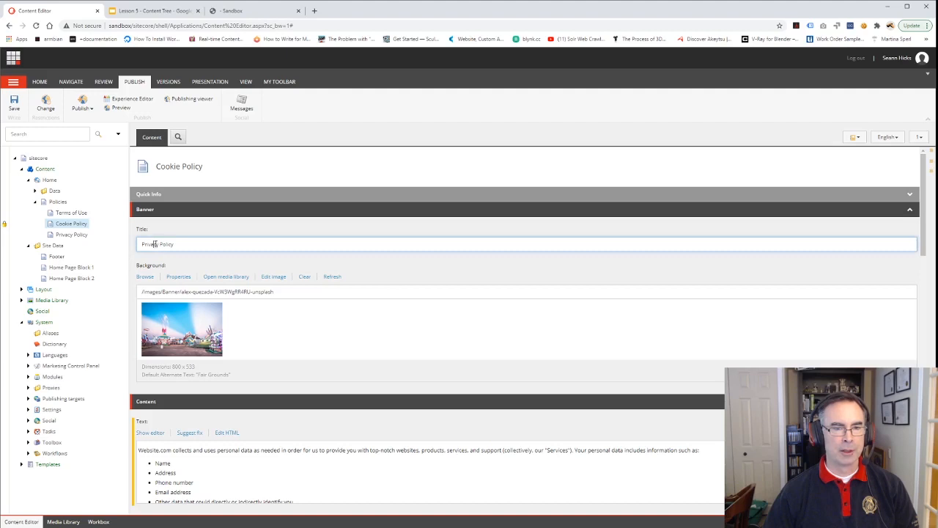
left_click_drag(157, 244, 132, 244)
key("BackSpace")
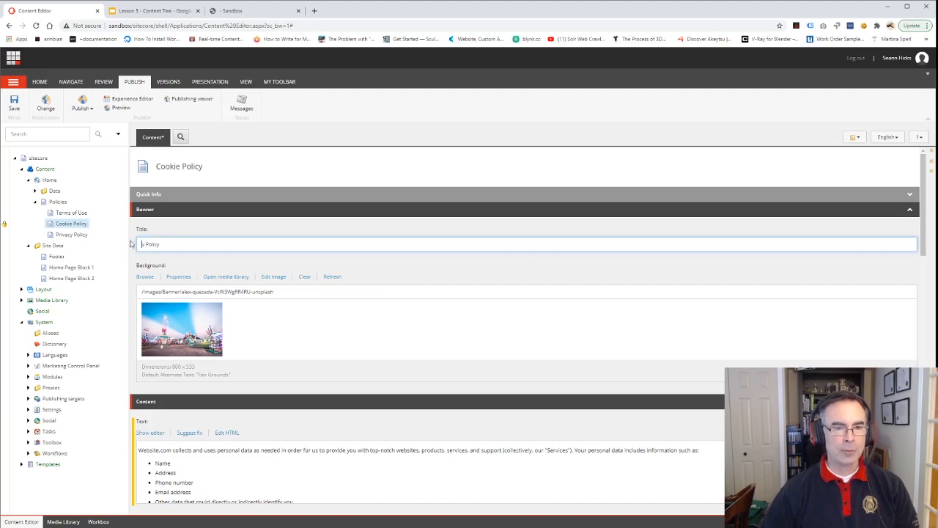
type("Cookie")
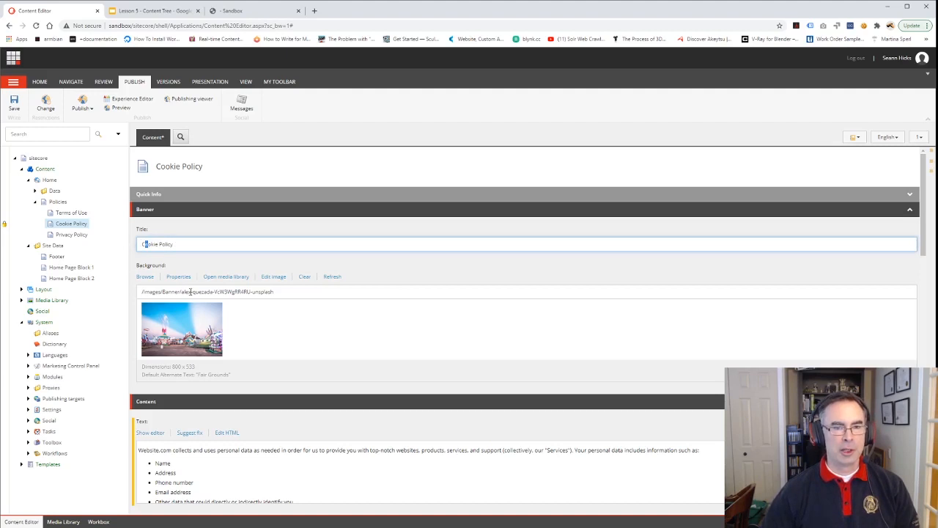
scroll(261, 428, "down", 1)
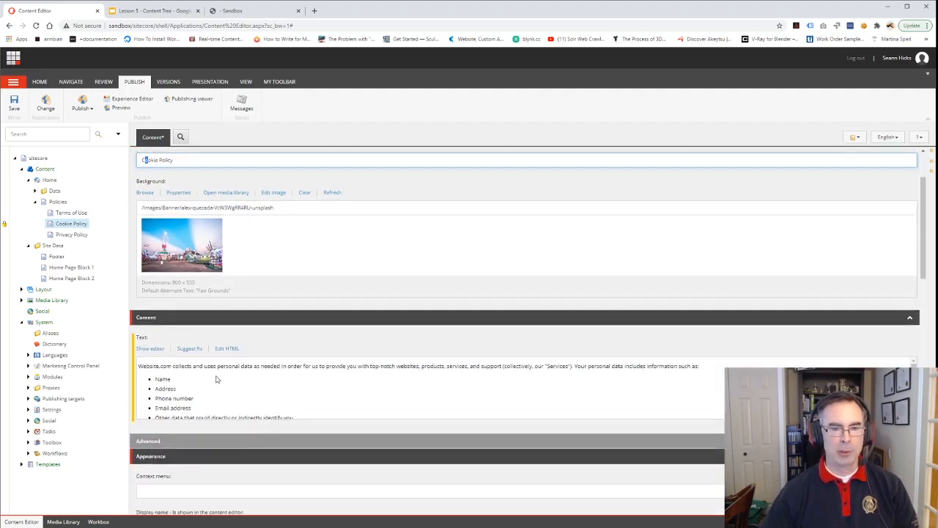
scroll(161, 352, "up", 1)
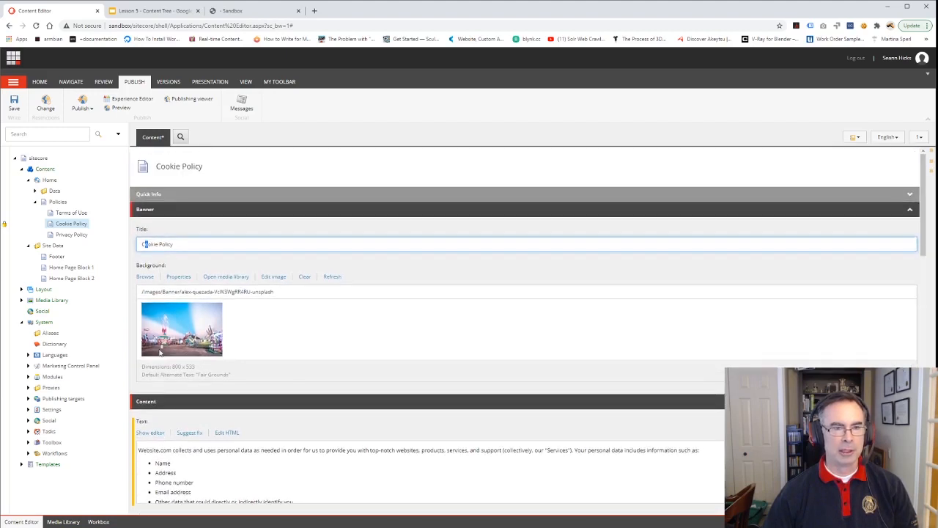
left_click(14, 105)
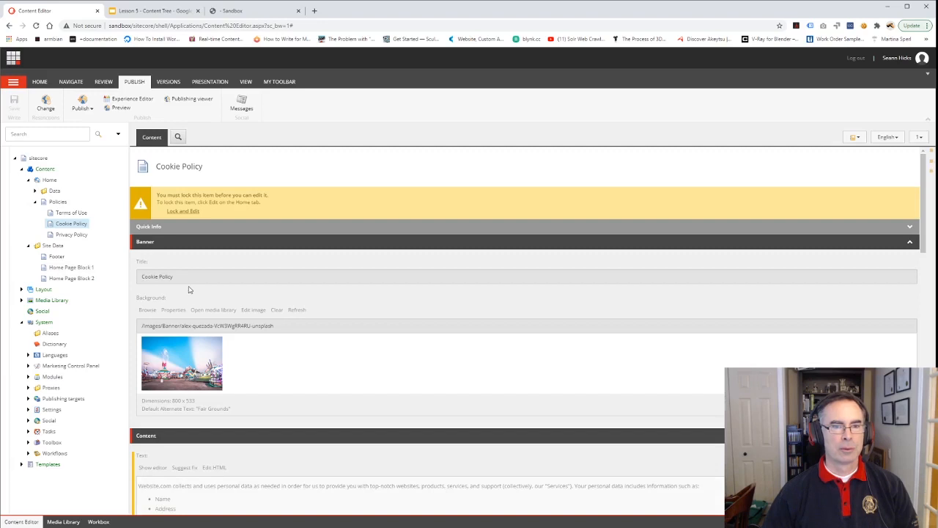
Preview the Cookie Policy page and check the title in its banner.
left_click(57, 202)
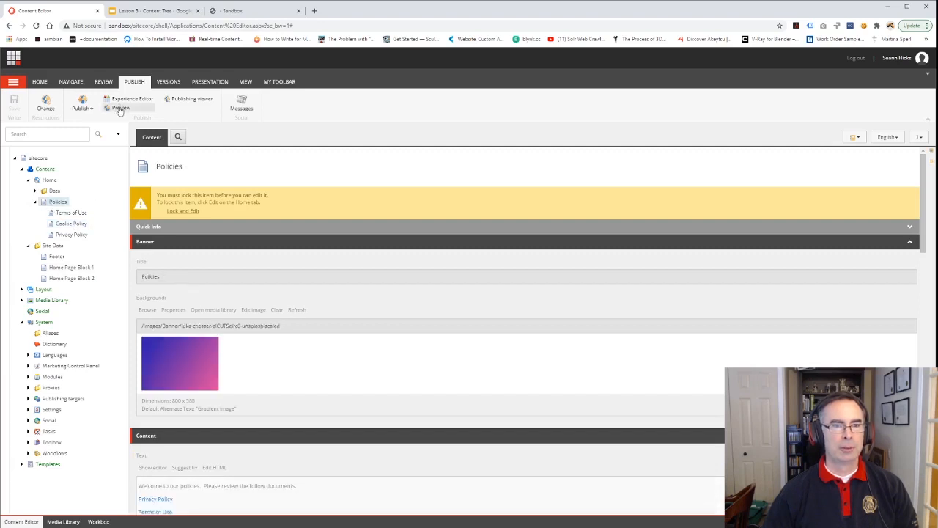
left_click(70, 224)
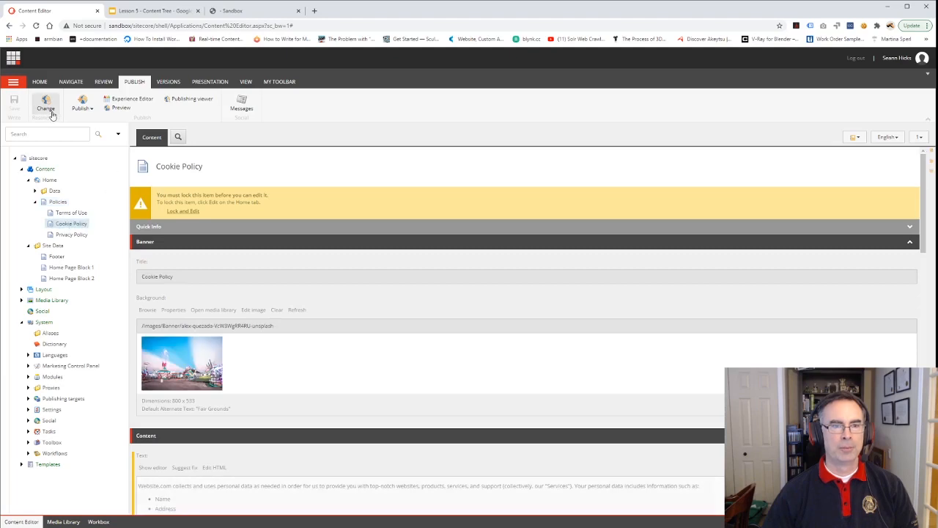
left_click(117, 108)
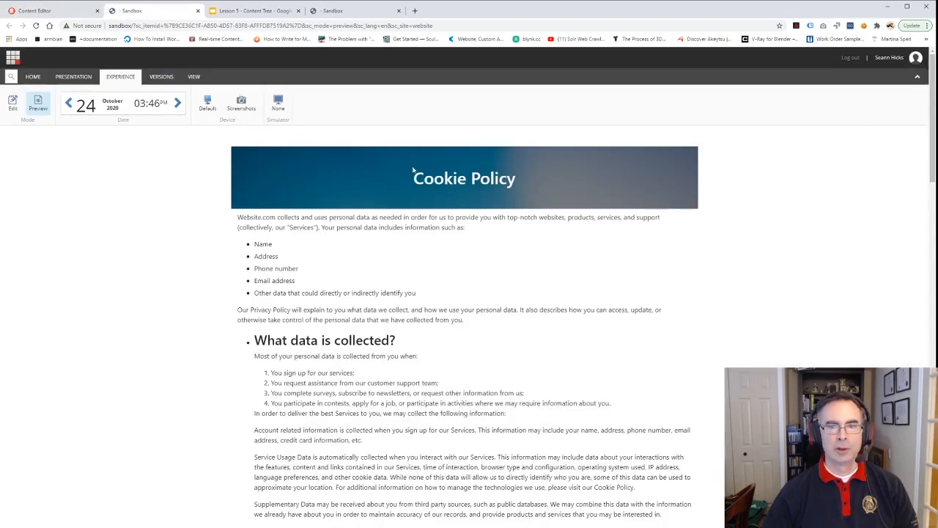
left_click_drag(413, 170, 519, 180)
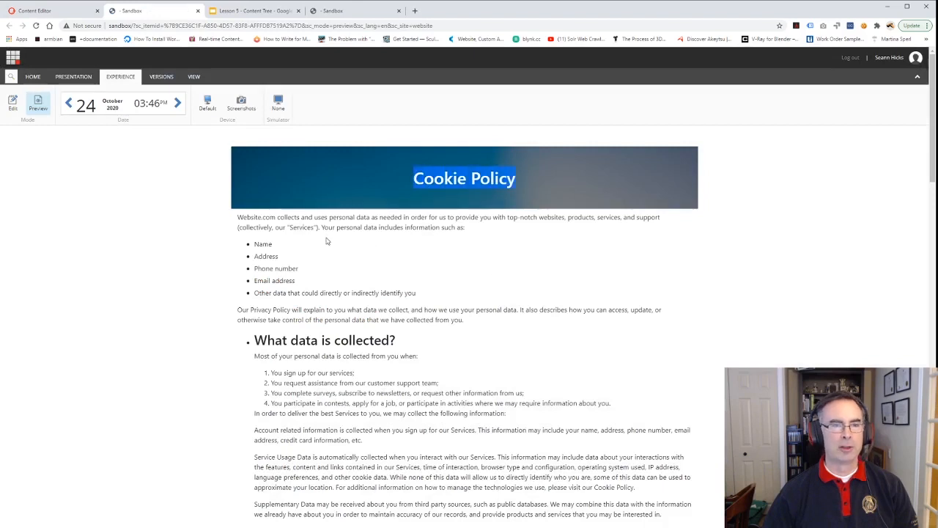
Return to the Content Editor and delete the Cookie Policy item from under Policies.
left_click(58, 11)
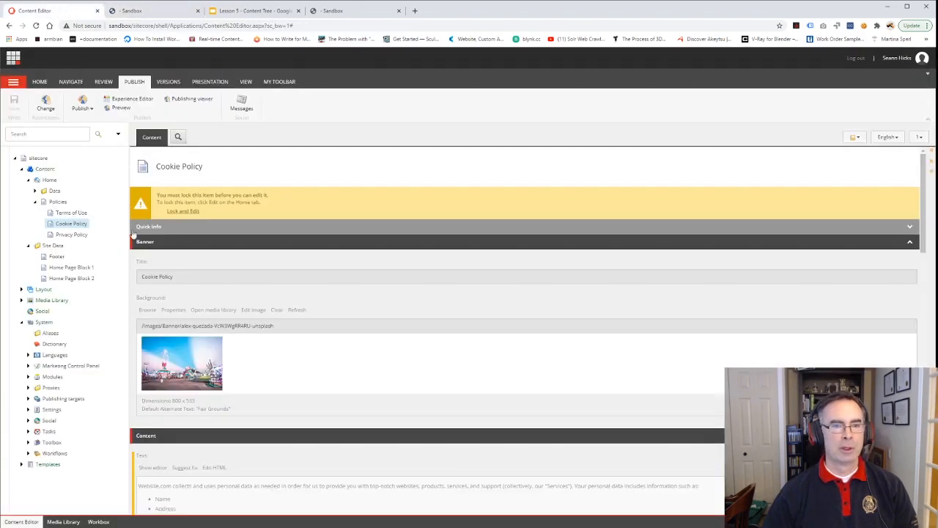
left_click(62, 214)
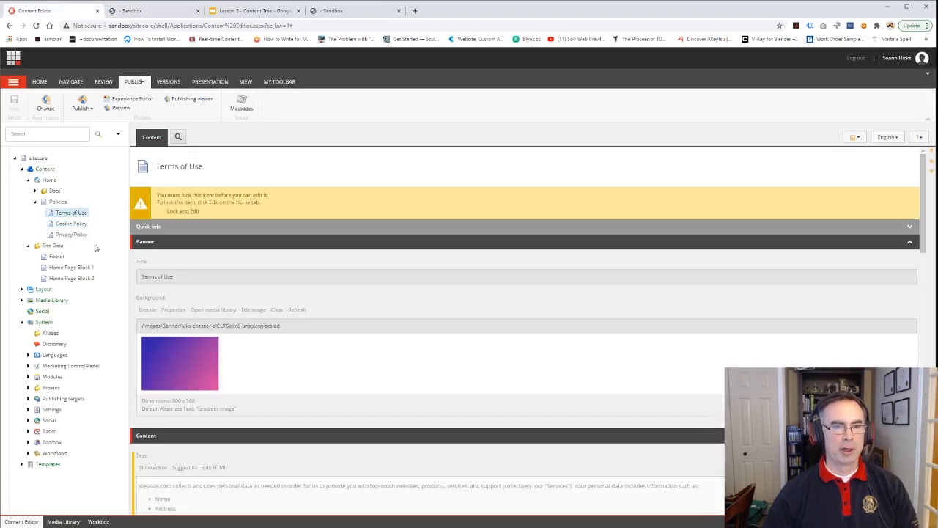
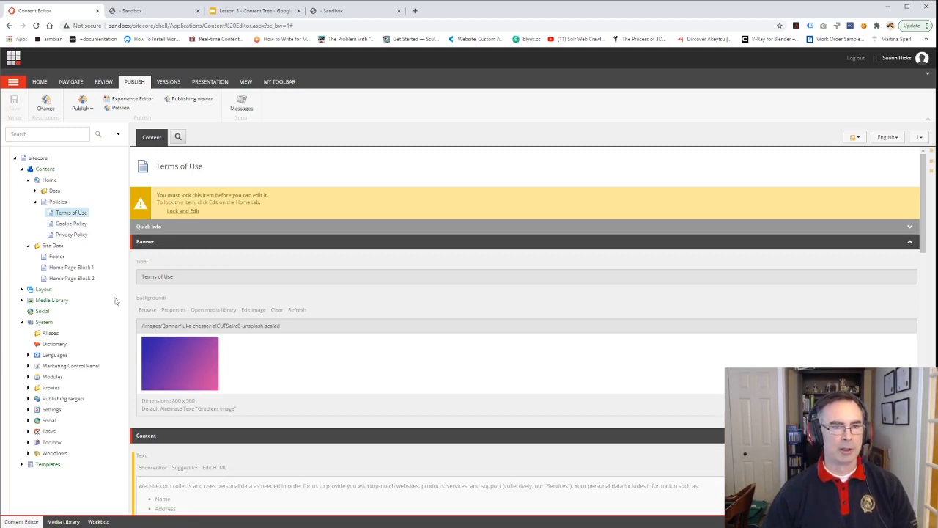
left_click(65, 226)
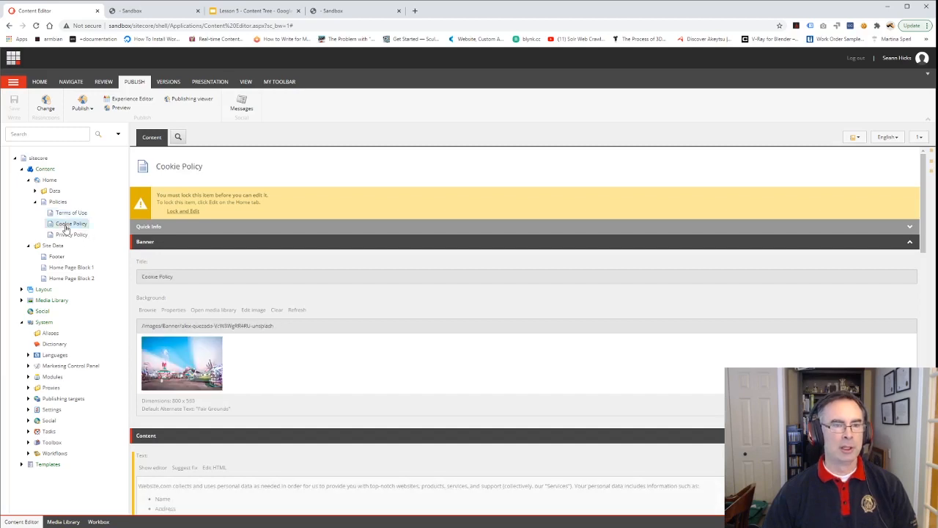
right_click(65, 227)
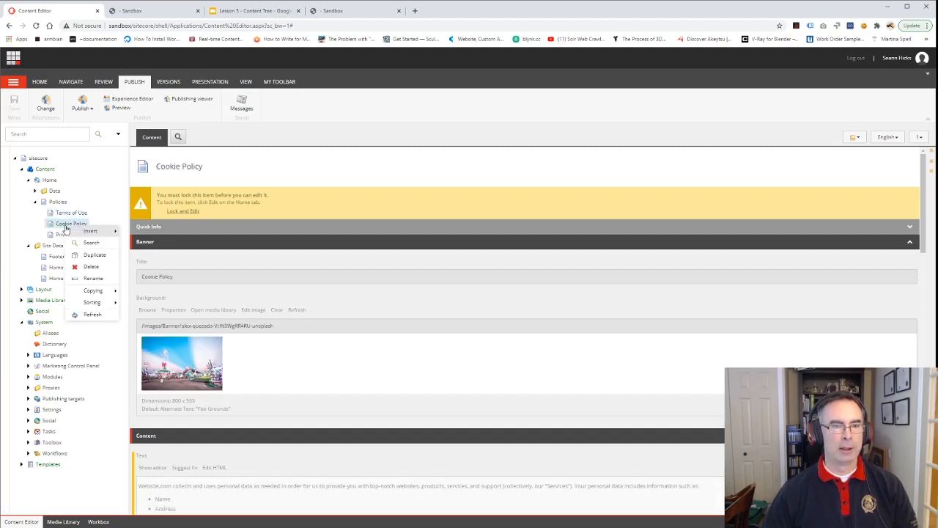
left_click(88, 267)
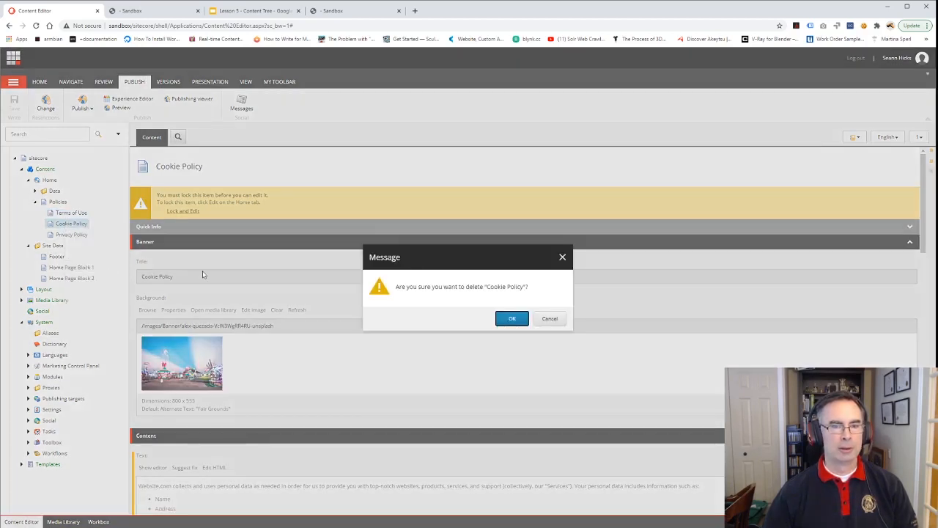
left_click(504, 323)
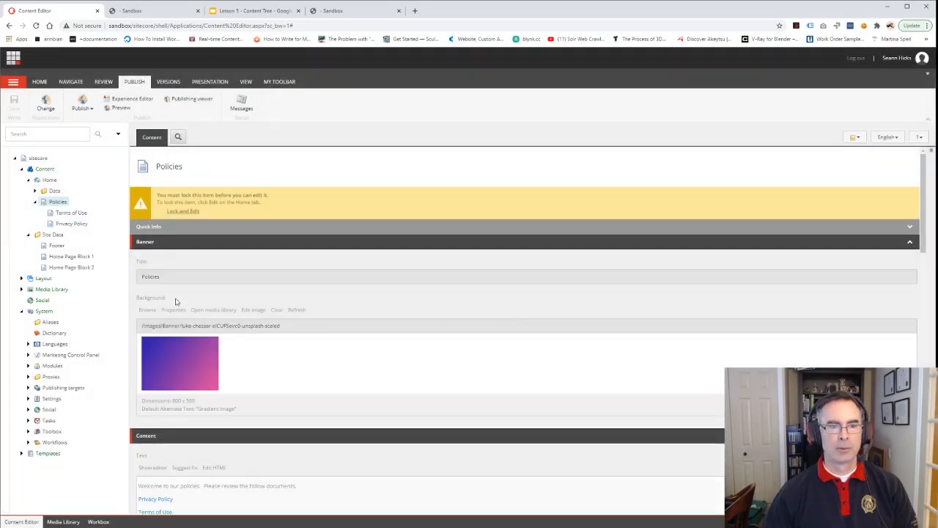
Smart publish the Policies item together with its subitems and related items.
left_click(81, 110)
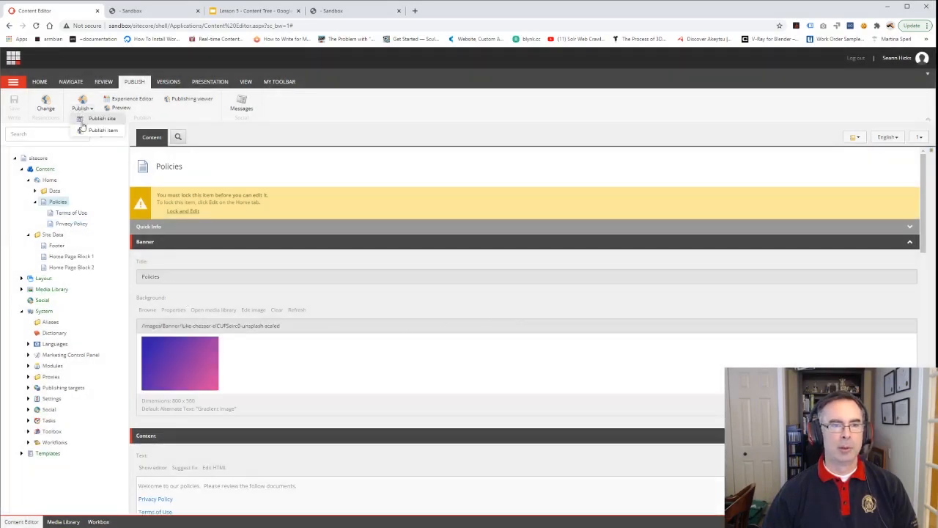
left_click(85, 129)
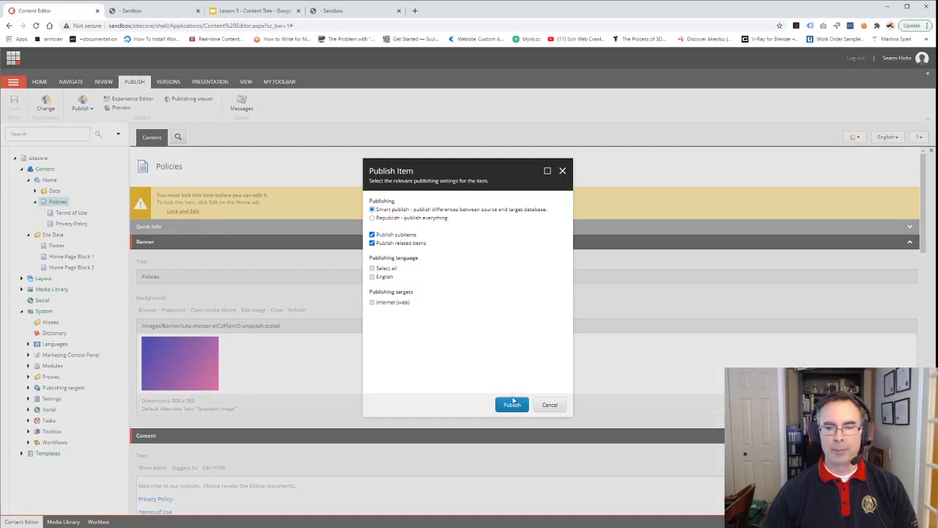
left_click(513, 403)
left_click(512, 327)
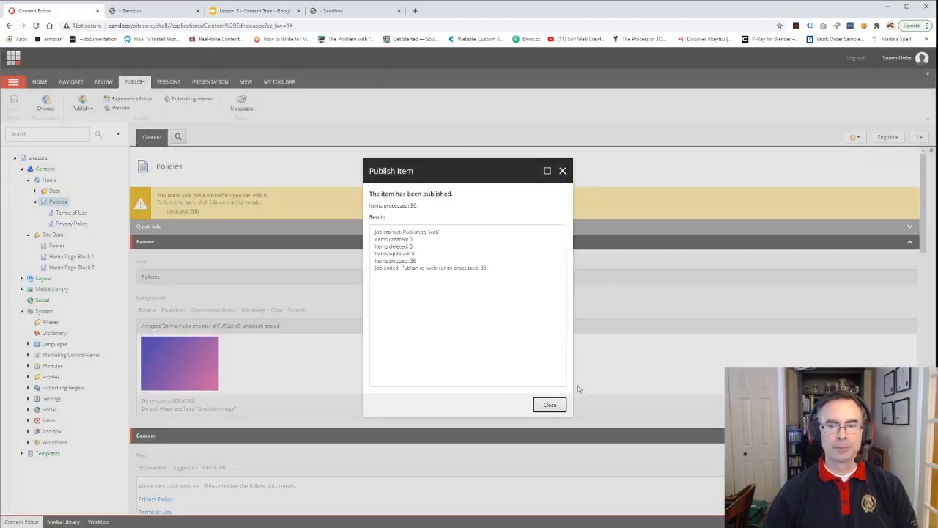
left_click(550, 404)
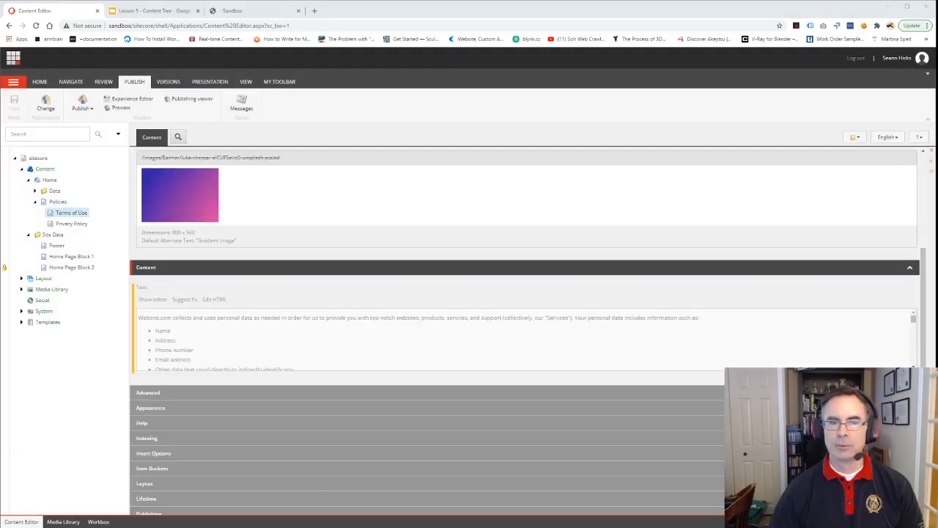
Bring up the rename dialog for the Terms of Use item under Policies and cancel it.
left_click(123, 190)
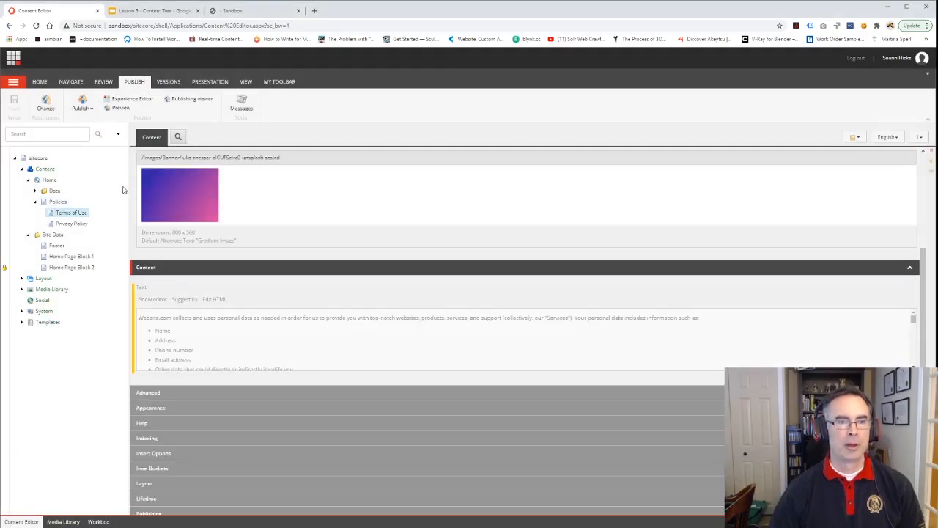
left_click(72, 223)
left_click(79, 214)
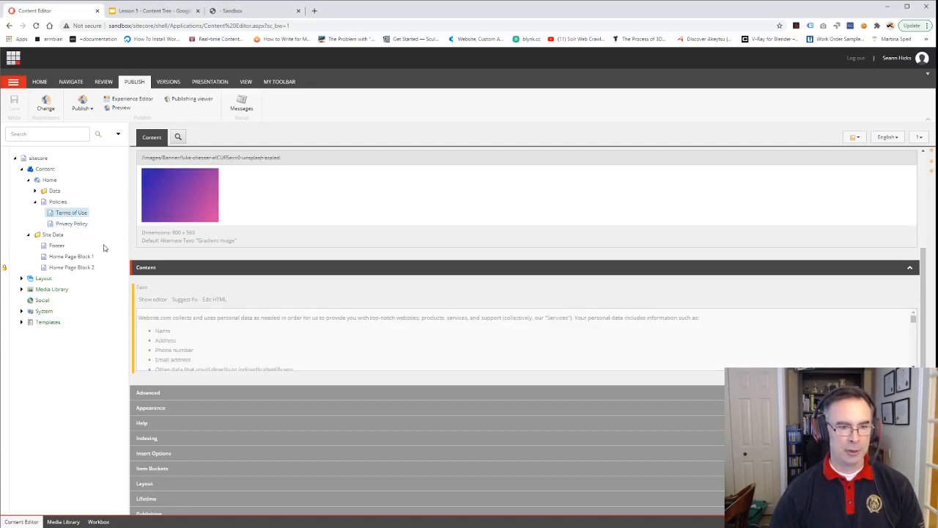
right_click(67, 216)
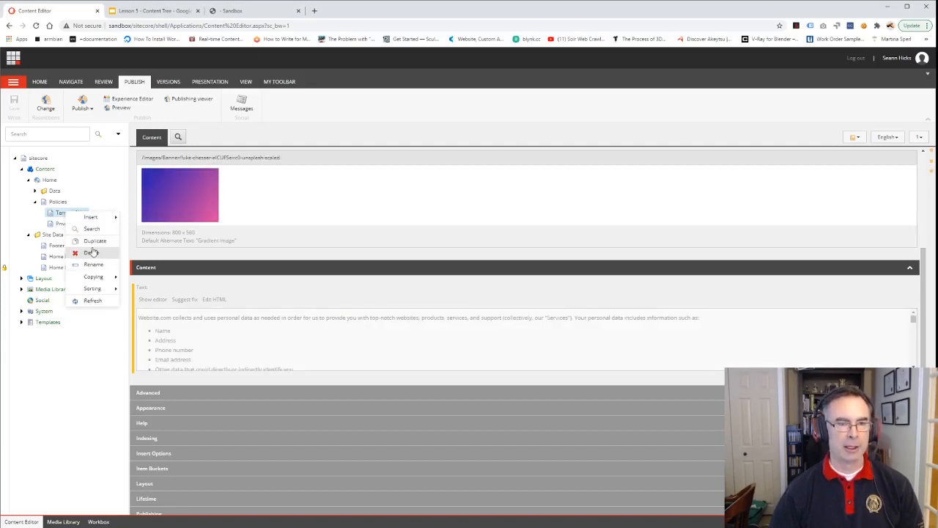
left_click(60, 218)
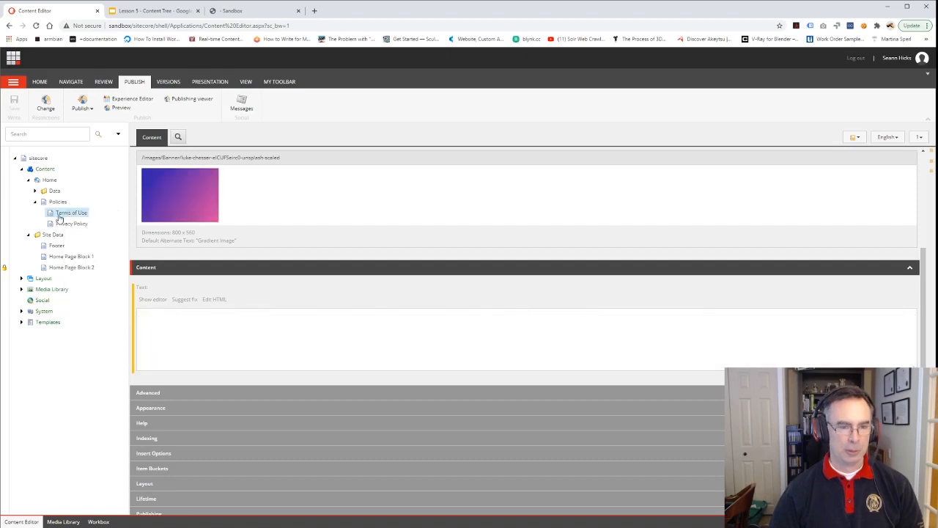
key("F2")
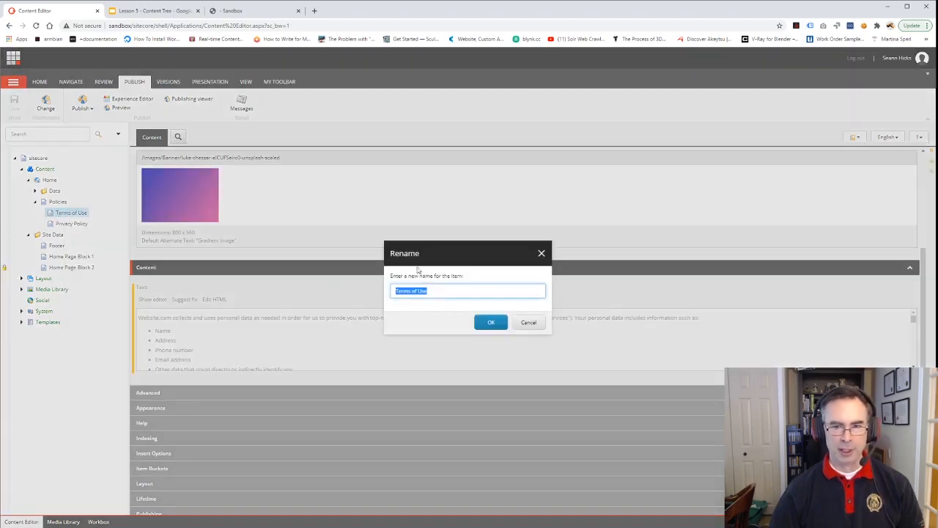
left_click(529, 323)
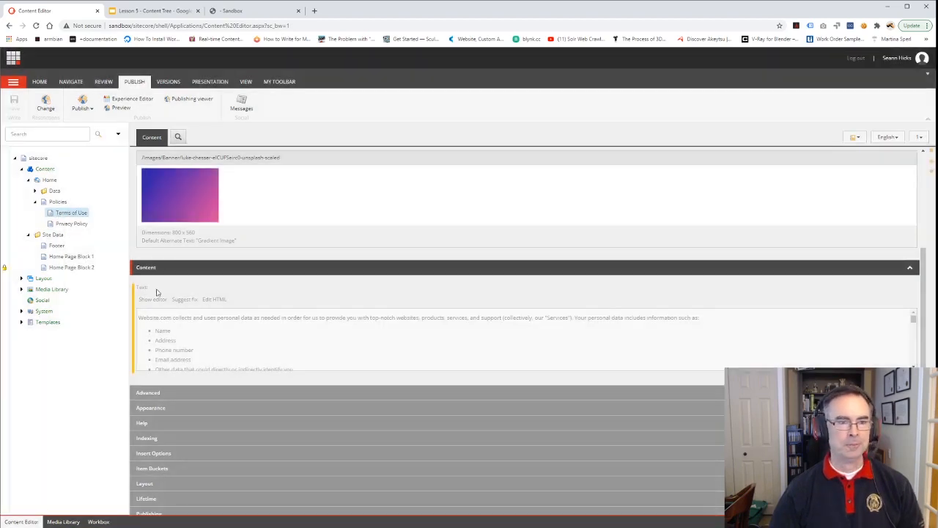
Collapse the Policies branch and expand the Data folder under Home in the content tree.
left_click(34, 202)
left_click(34, 190)
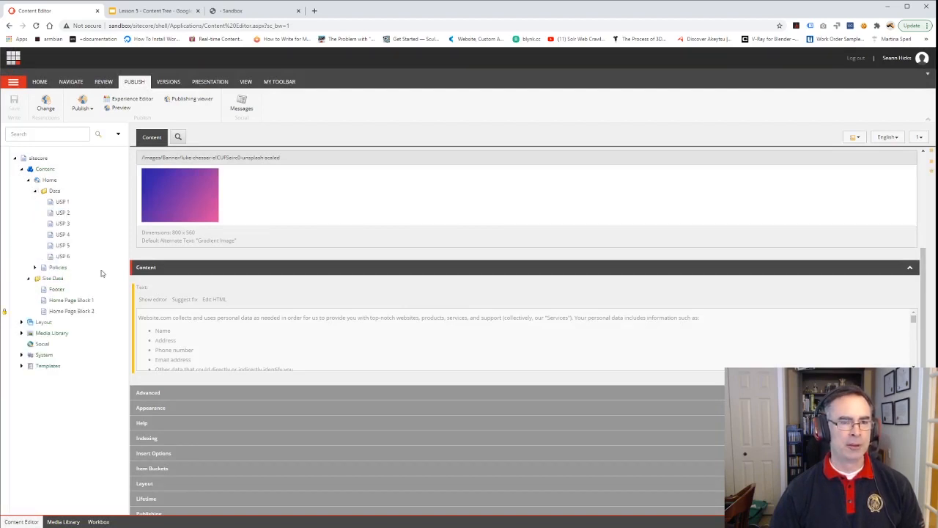
Load the Sandbox home page at the root of the sandbox site and examine the order of its content blocks and USPs.
left_click(233, 10)
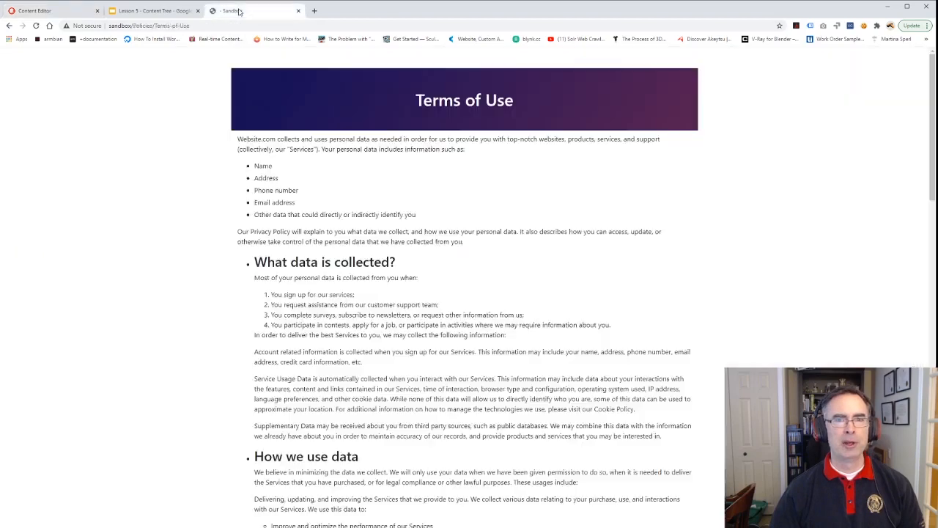
left_click_drag(132, 25, 218, 27)
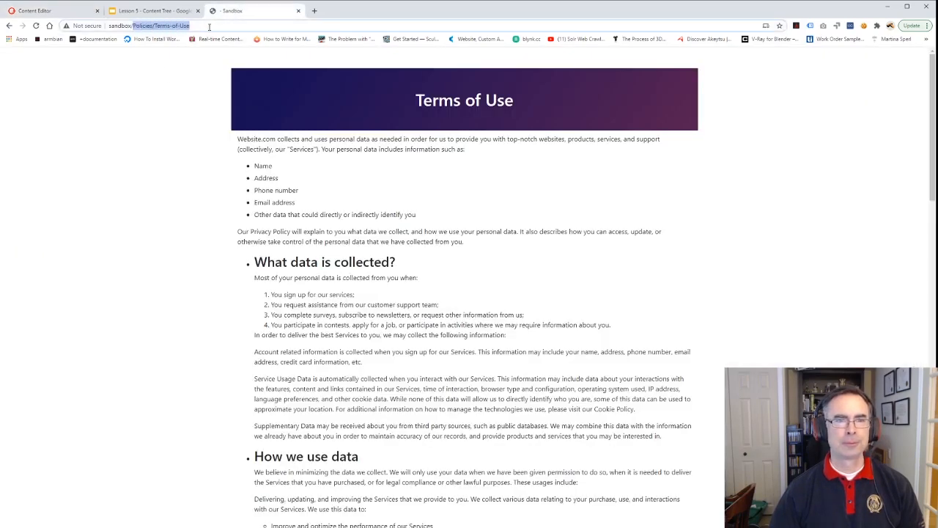
key("BackSpace")
key("Return")
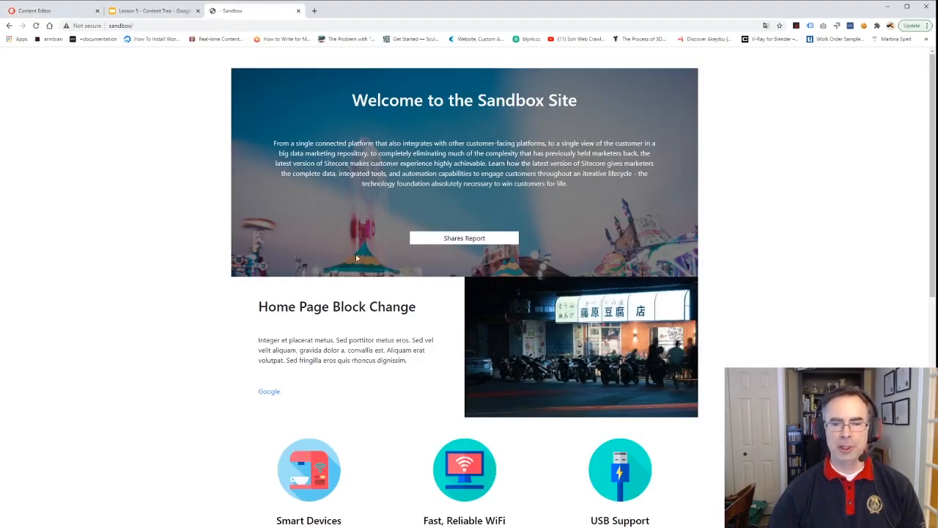
scroll(353, 274, "down", 2)
scroll(352, 268, "up", 1)
scroll(356, 279, "down", 5)
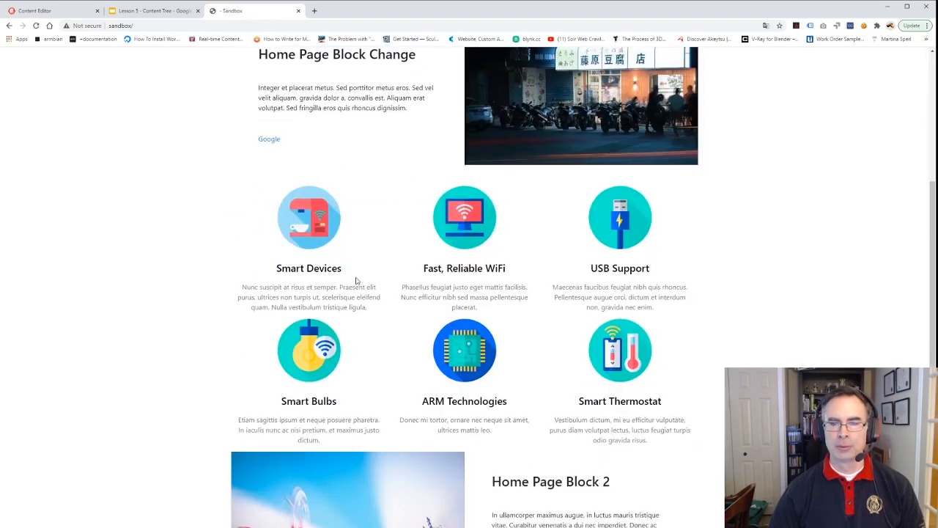
scroll(359, 278, "up", 3)
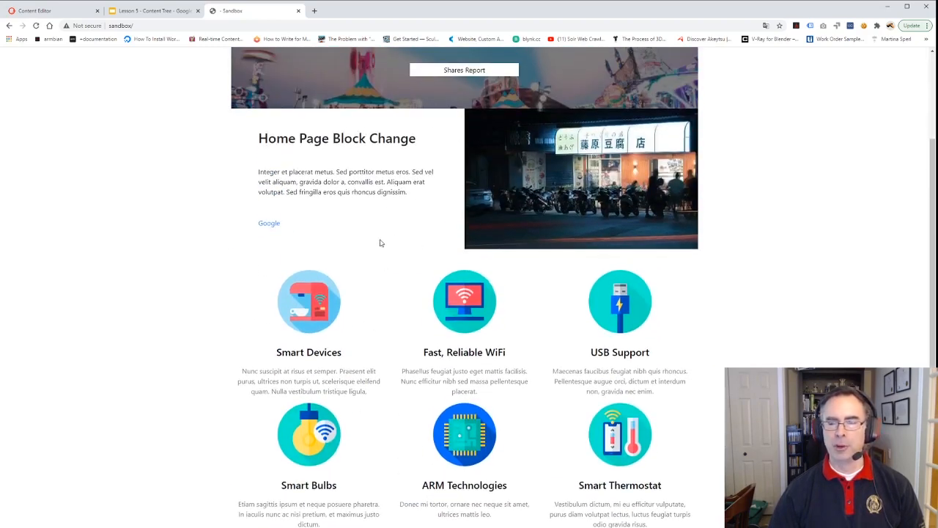
scroll(366, 247, "down", 4)
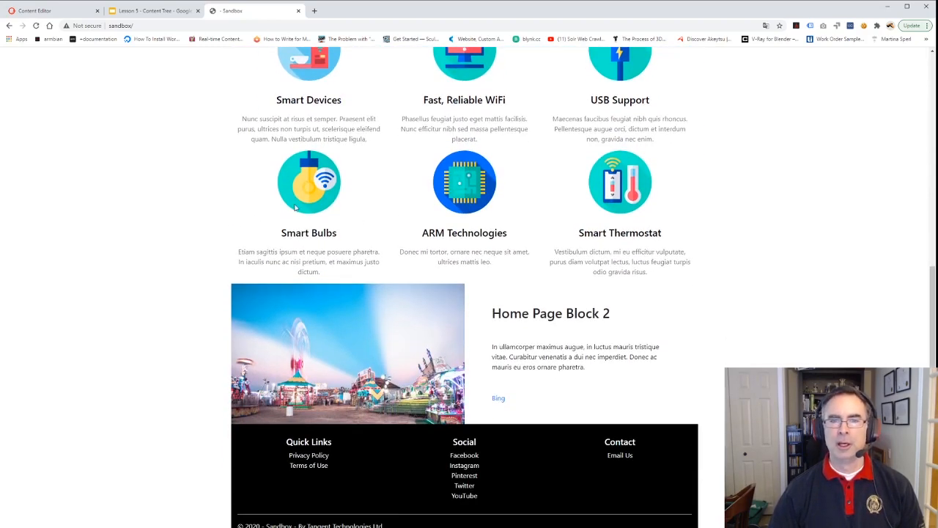
scroll(523, 179, "up", 1)
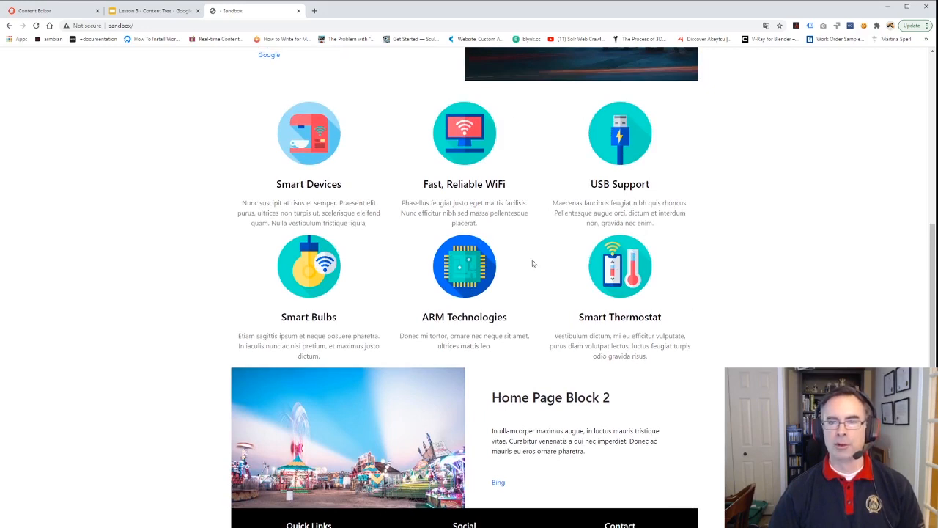
Return to the Content Editor and open the Default device's controls from the Home item's Final Layout details.
left_click(56, 12)
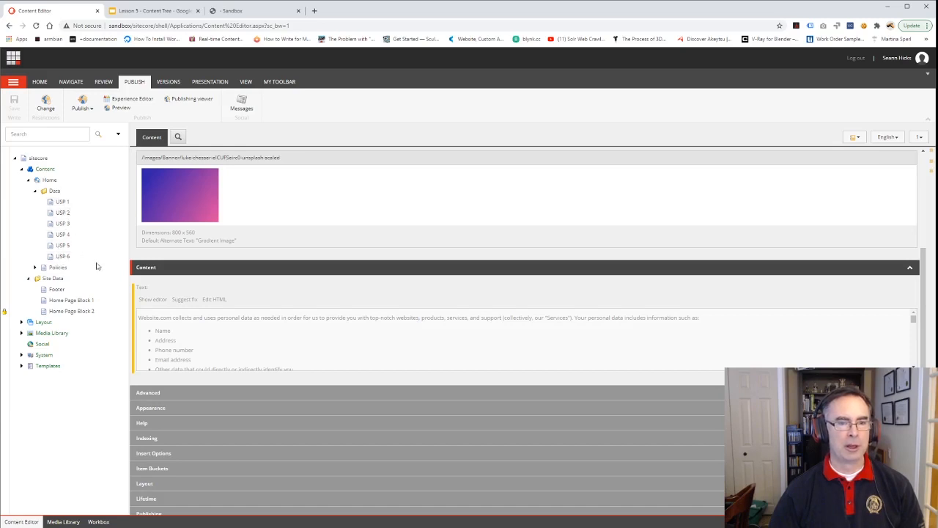
left_click(46, 180)
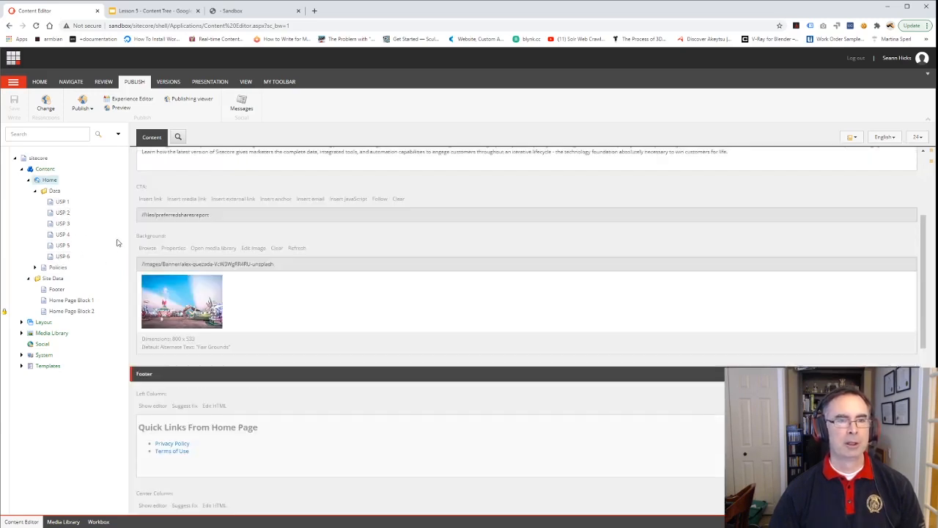
left_click(210, 82)
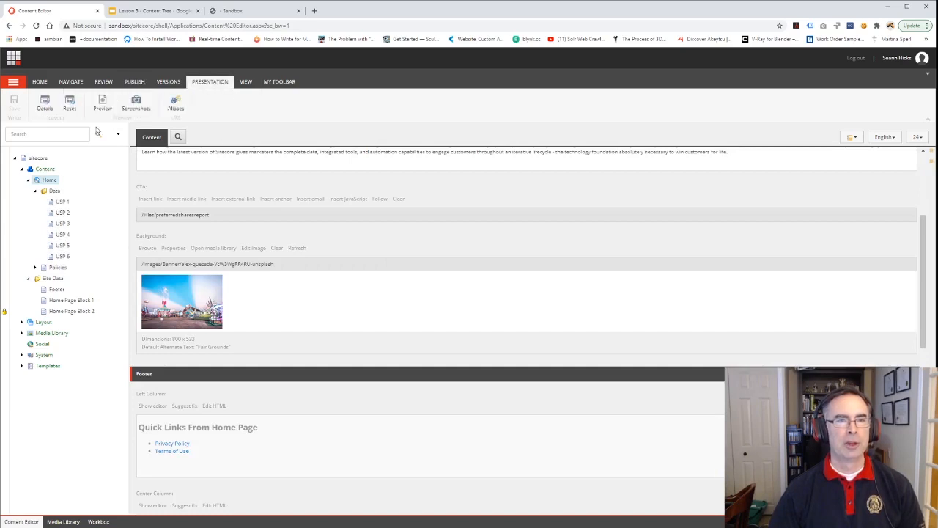
left_click(45, 103)
left_click(419, 207)
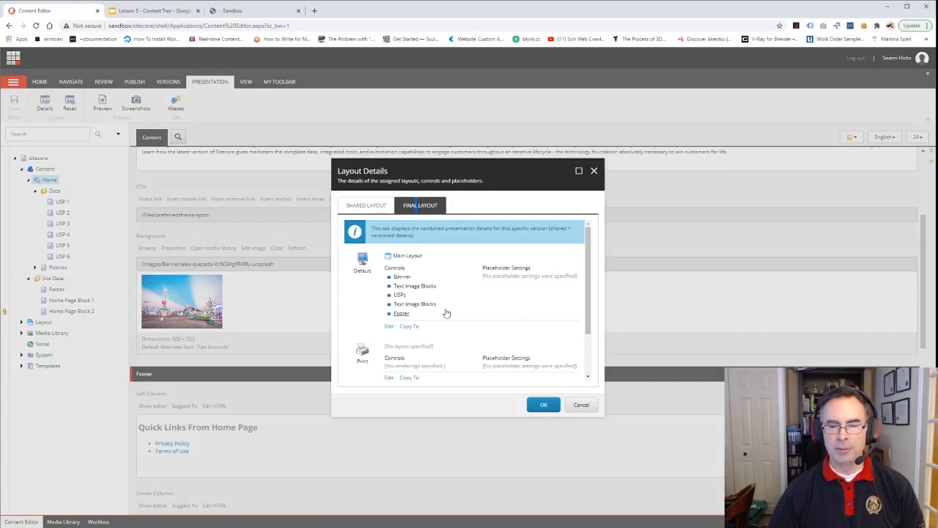
left_click(391, 327)
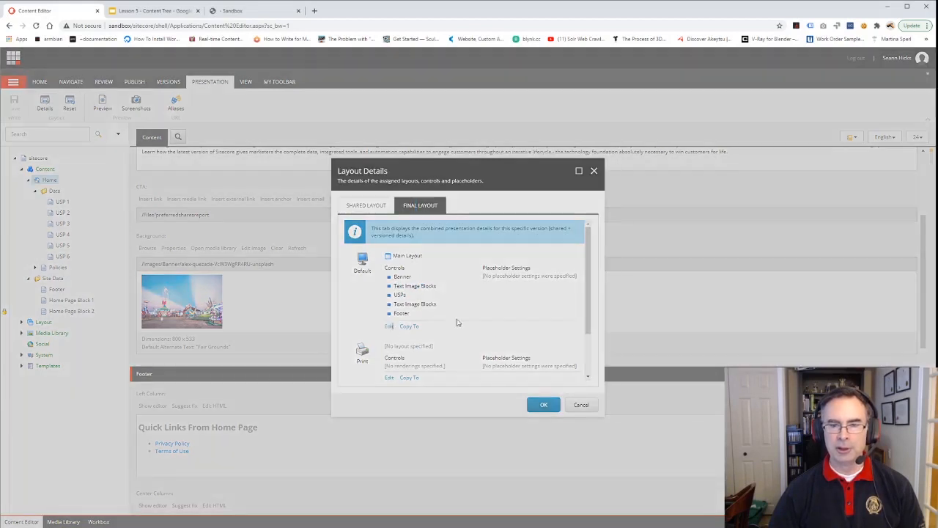
left_click(341, 219)
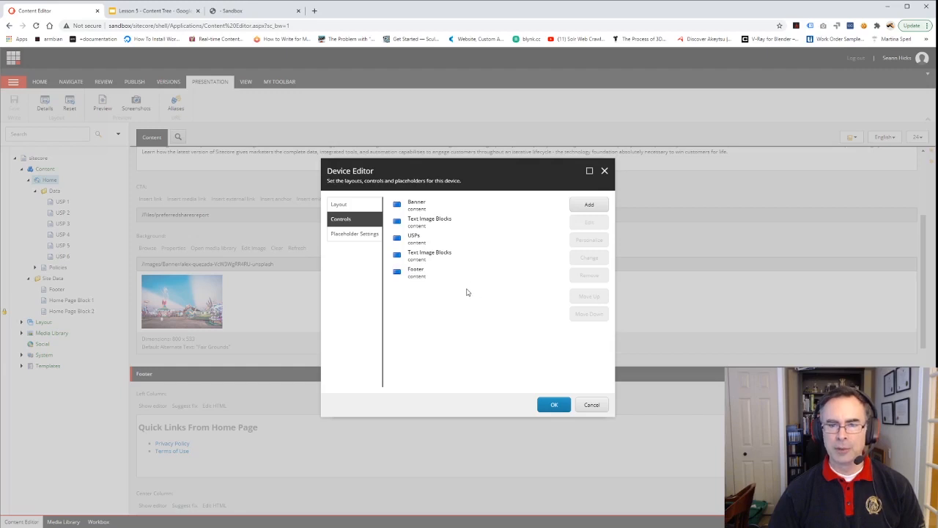
Move the first Text Image Blocks control down below USPs and accept the layout changes.
left_click(428, 221)
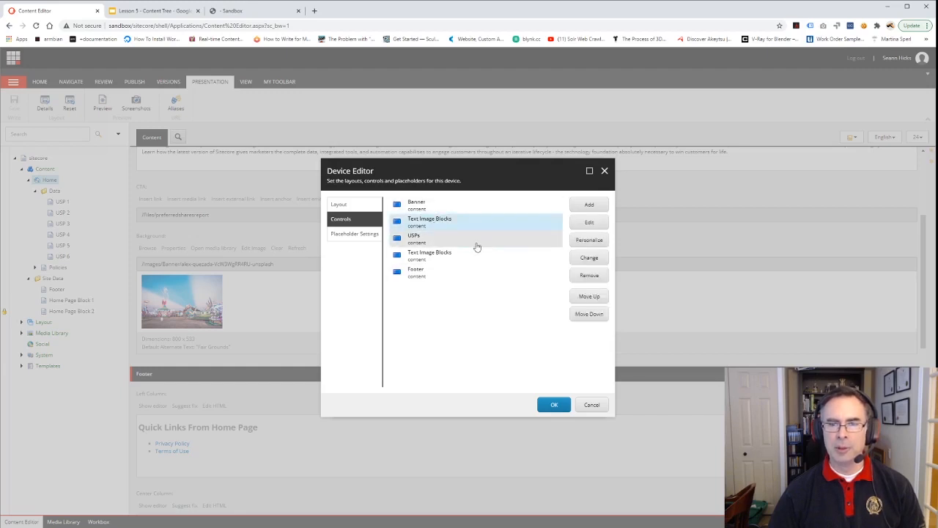
left_click(590, 316)
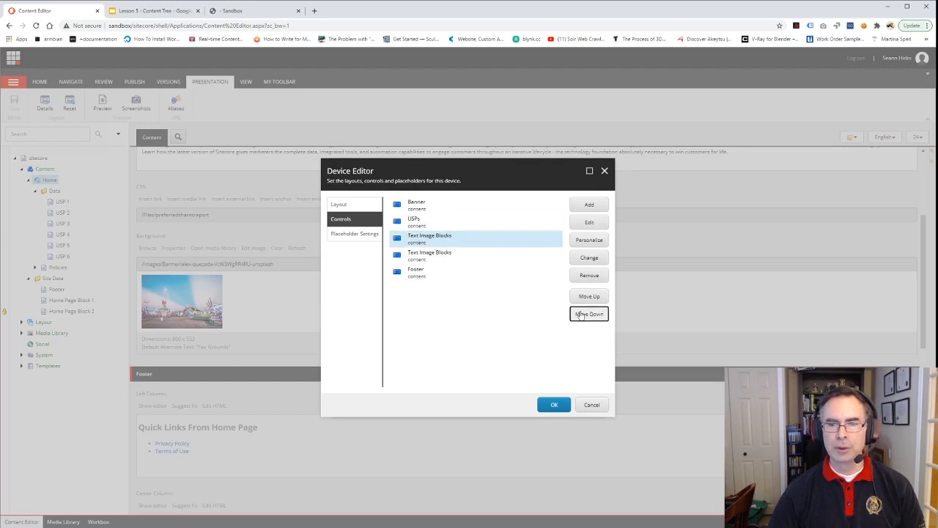
left_click(558, 404)
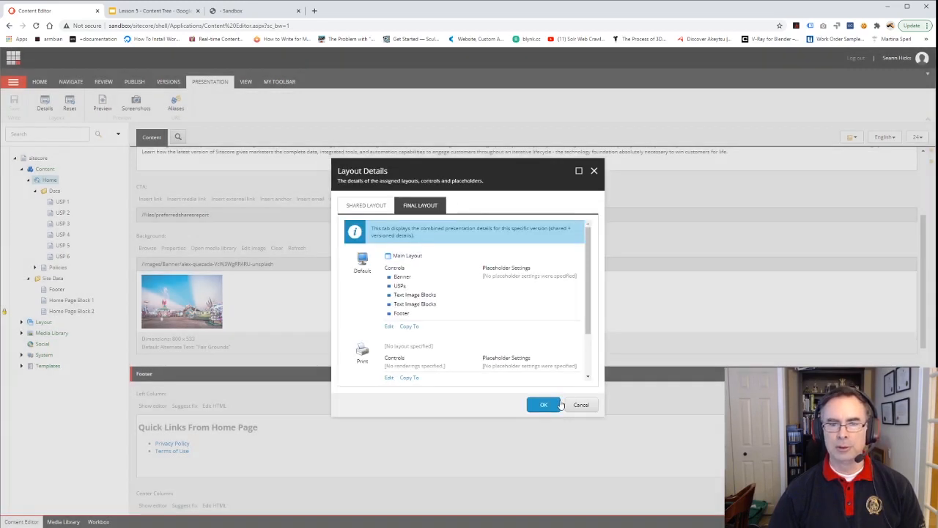
left_click(550, 405)
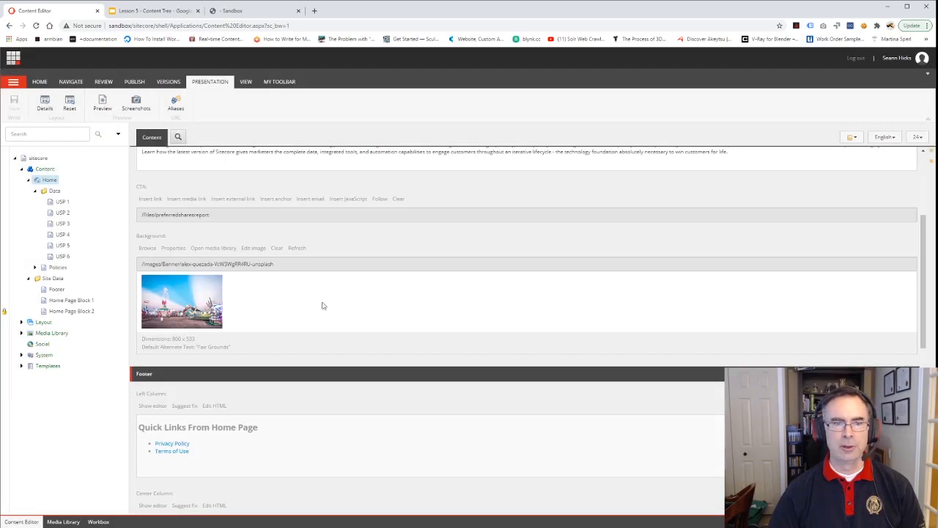
Move USP 6 up one position and on to first place in the Data folder.
left_click(55, 191)
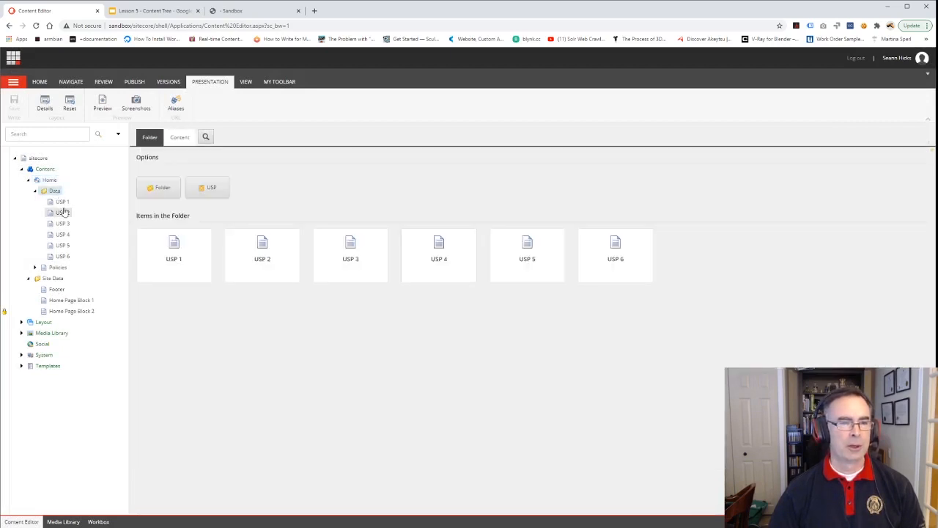
left_click(61, 257)
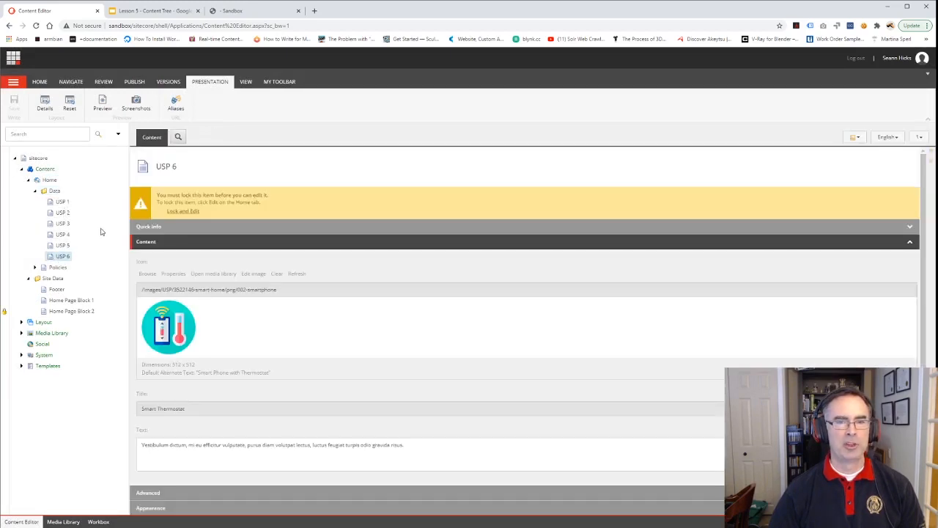
left_click(42, 85)
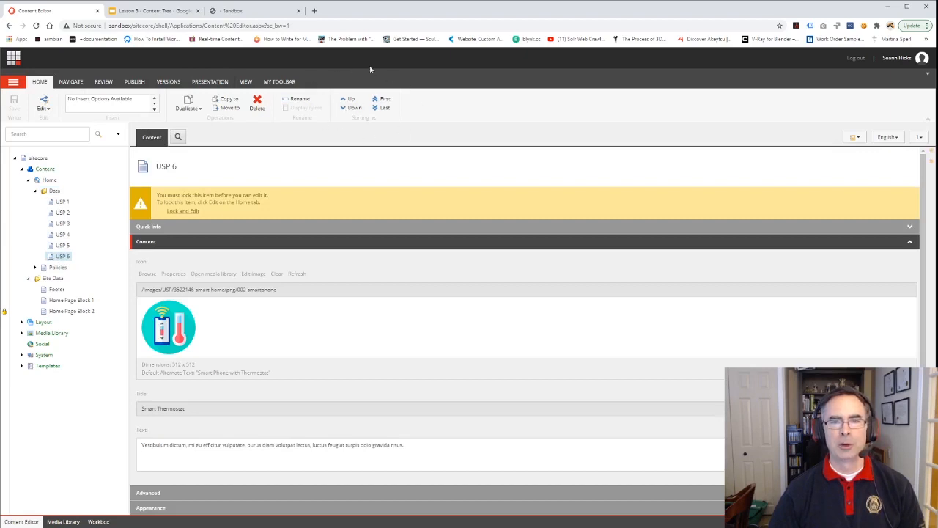
left_click(351, 102)
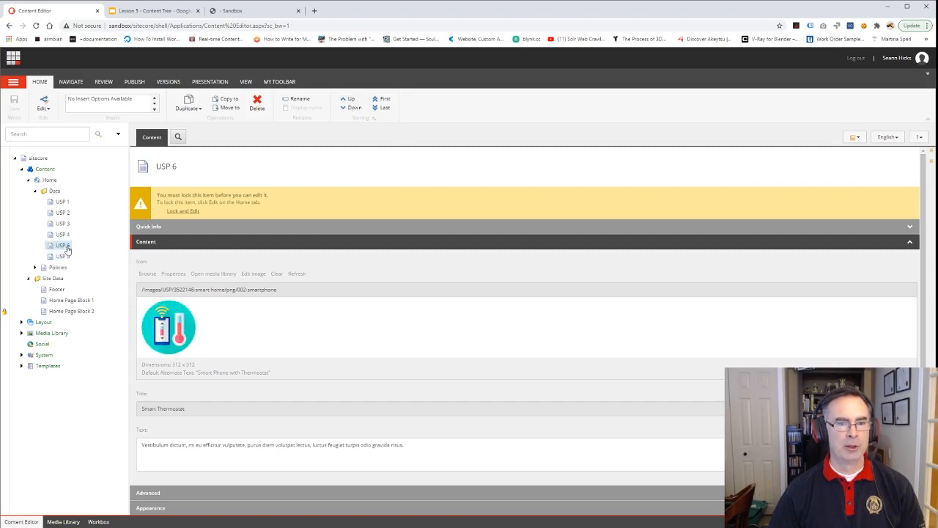
left_click(385, 102)
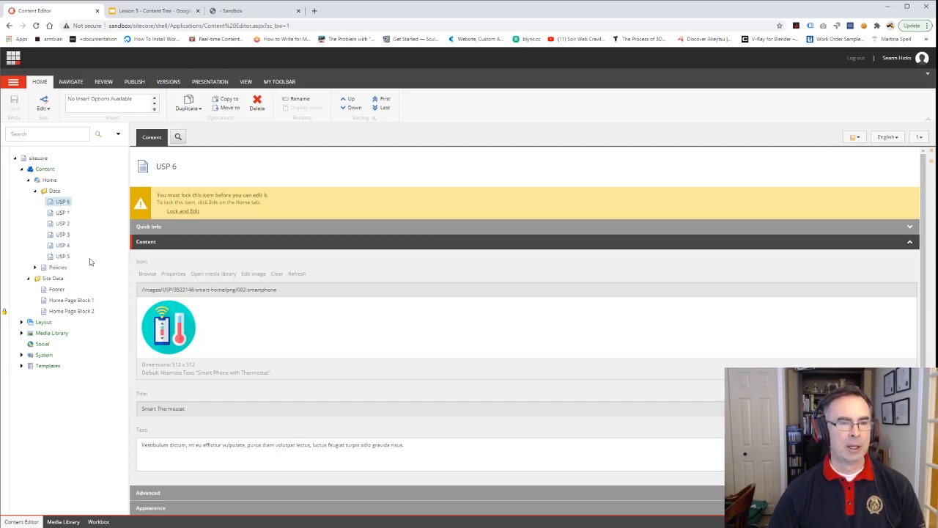
left_click(56, 191)
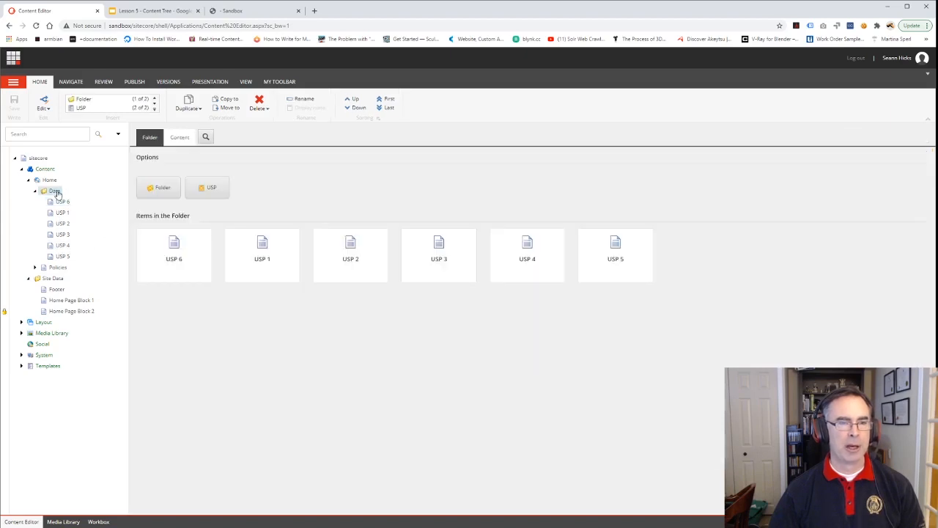
left_click(135, 83)
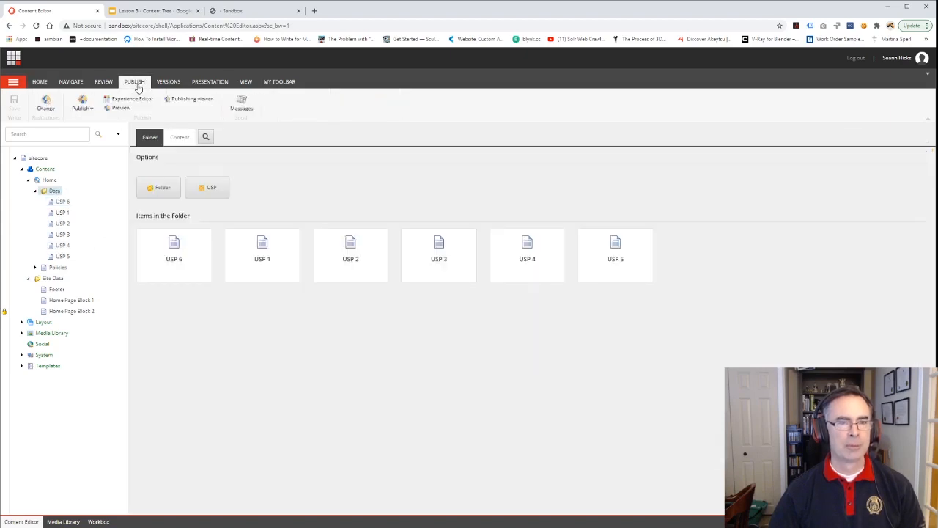
left_click(75, 110)
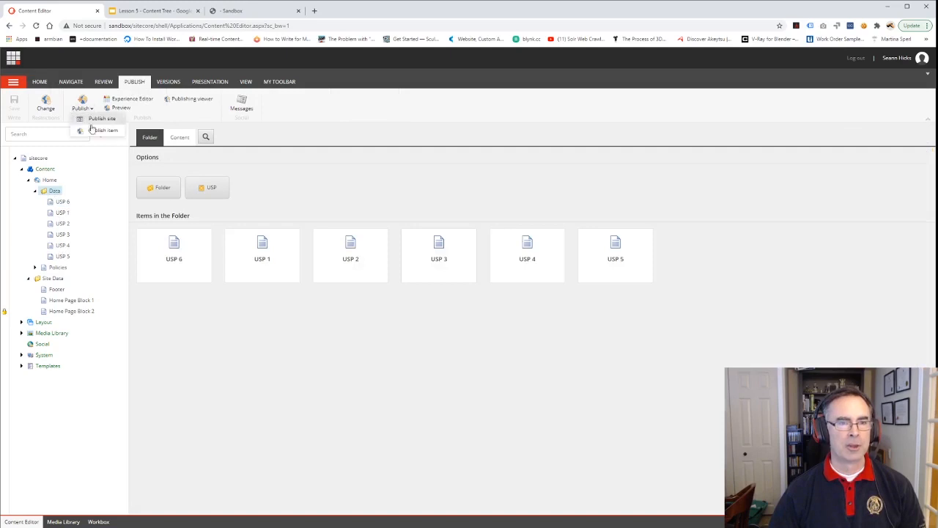
left_click(129, 84)
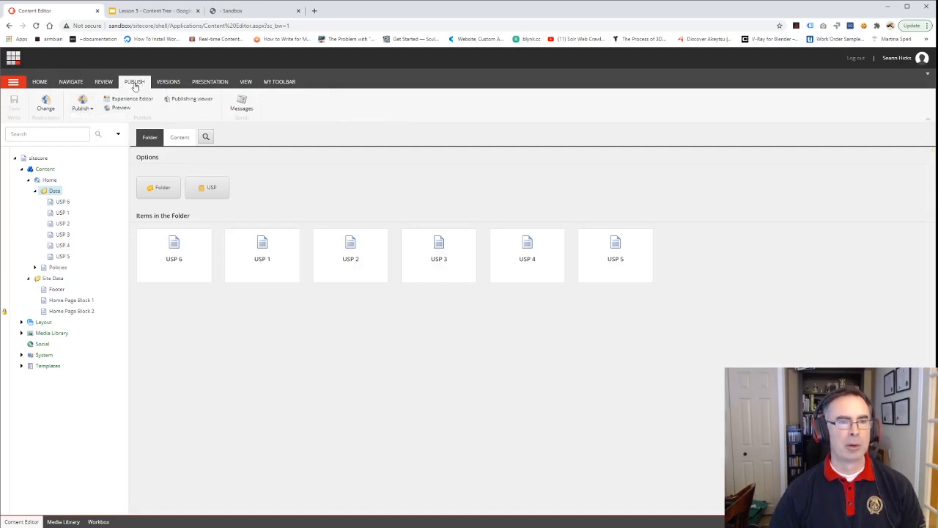
Collapse USP 6's Content section and expand its Appearance section to check the Sortorder field.
left_click(62, 202)
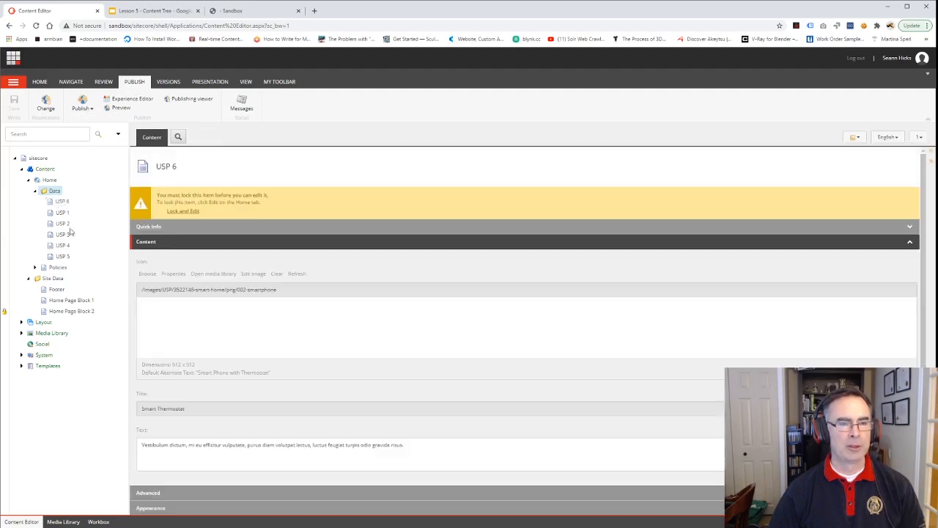
left_click(150, 245)
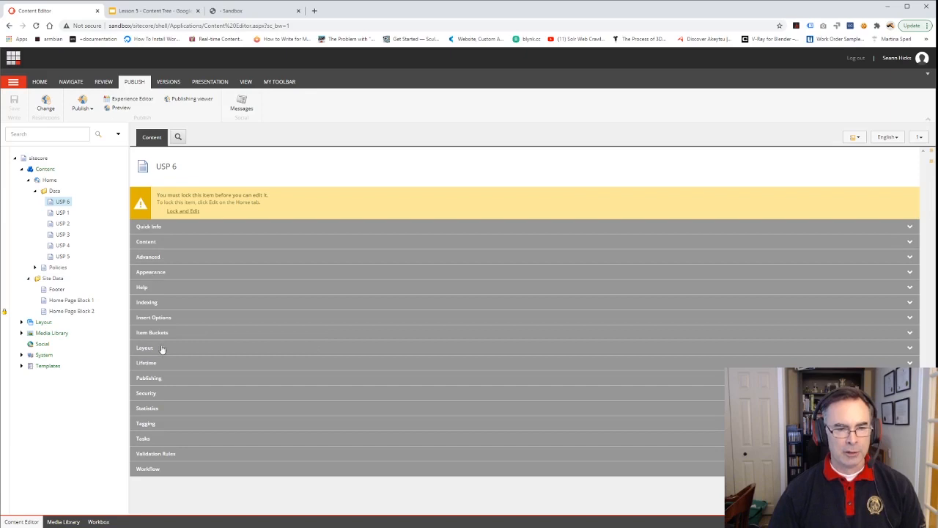
left_click(158, 272)
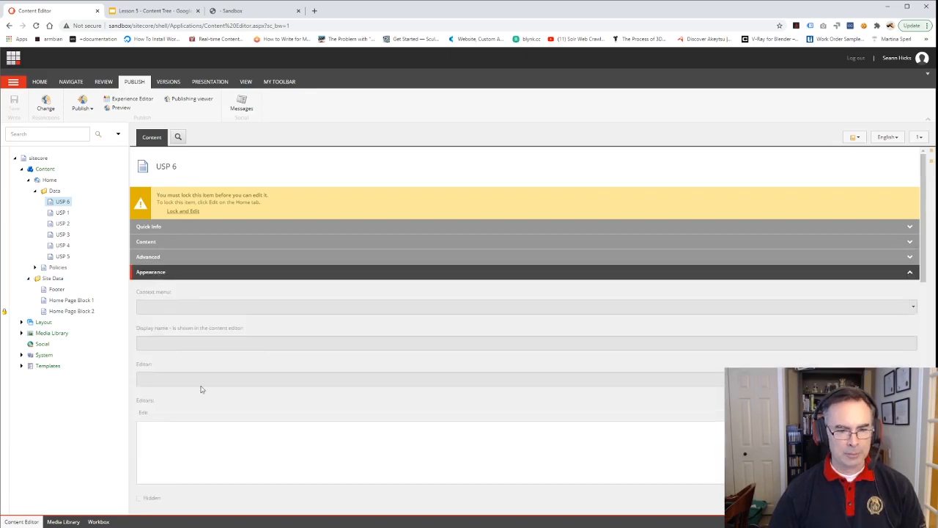
scroll(201, 389, "down", 2)
scroll(201, 390, "down", 4)
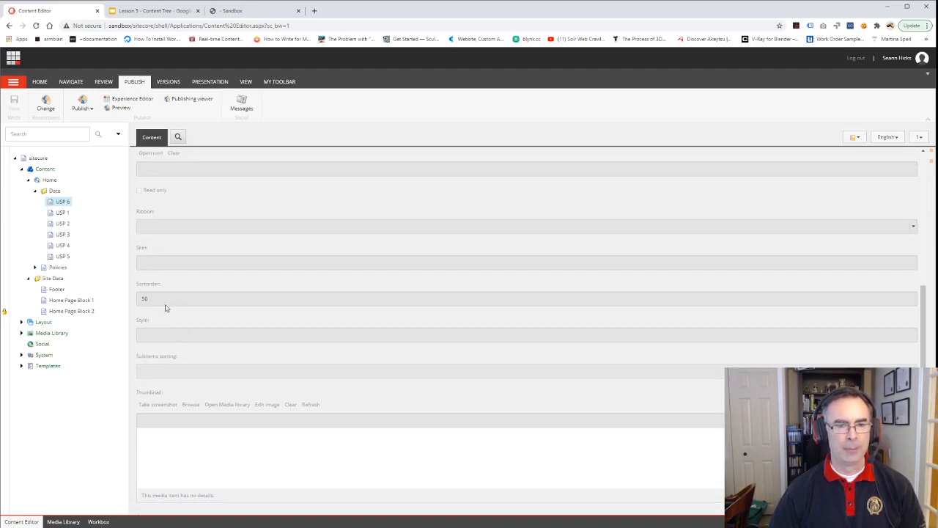
Compare the Sortorder values of the USP items under Data with that of USP 6 and return to the Data folder.
left_click(60, 214)
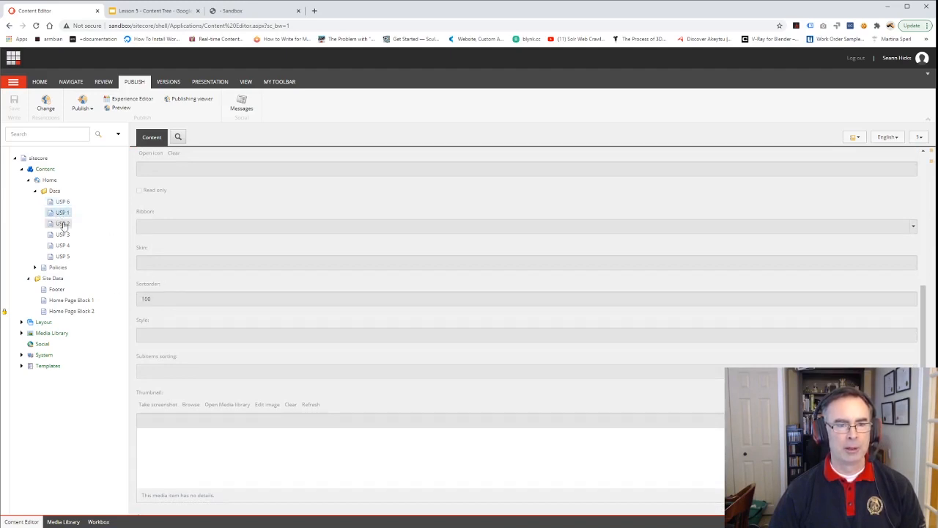
left_click(63, 224)
left_click(62, 234)
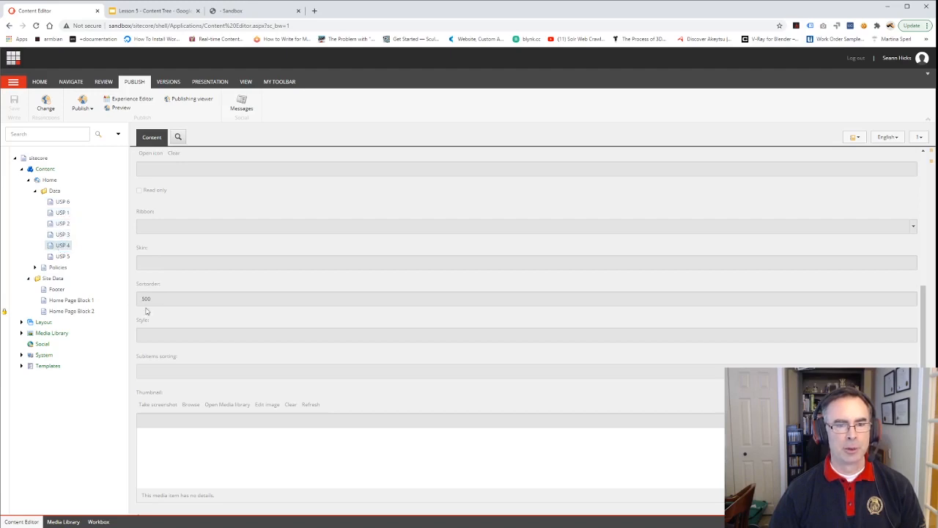
left_click(60, 258)
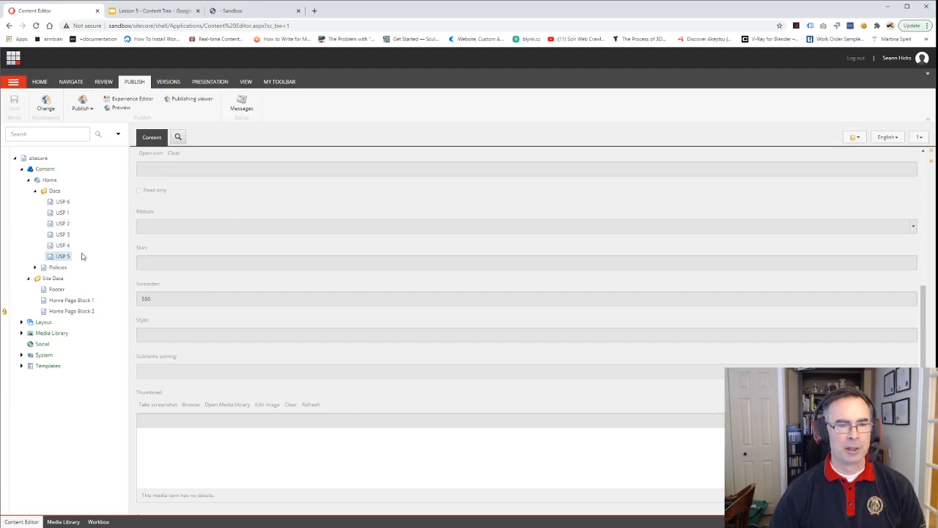
left_click(61, 204)
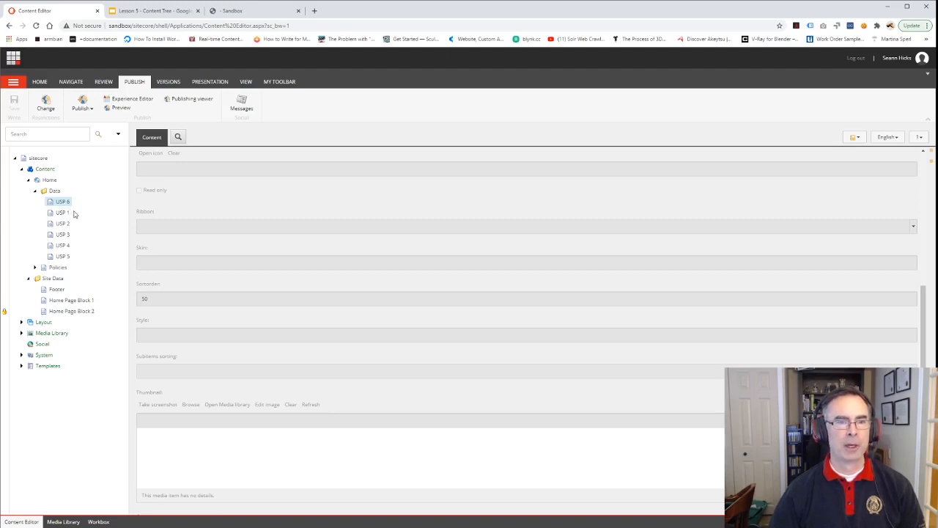
left_click(55, 190)
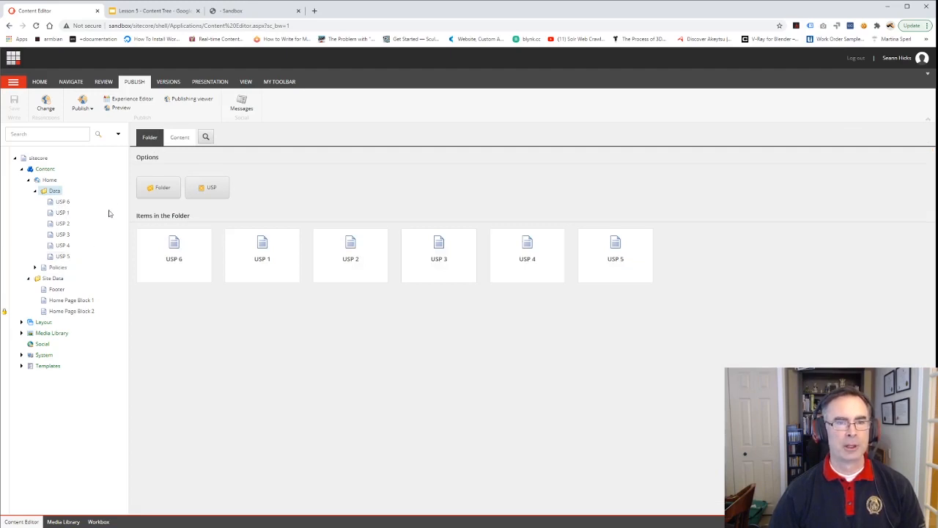
Smart publish the Data folder with its subitems and related items and close the publishing dialog.
left_click(82, 107)
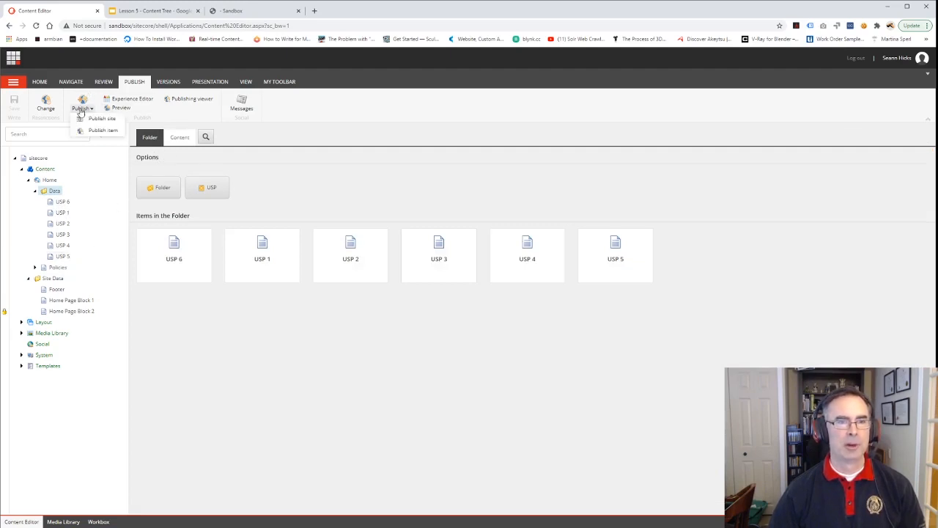
left_click(98, 131)
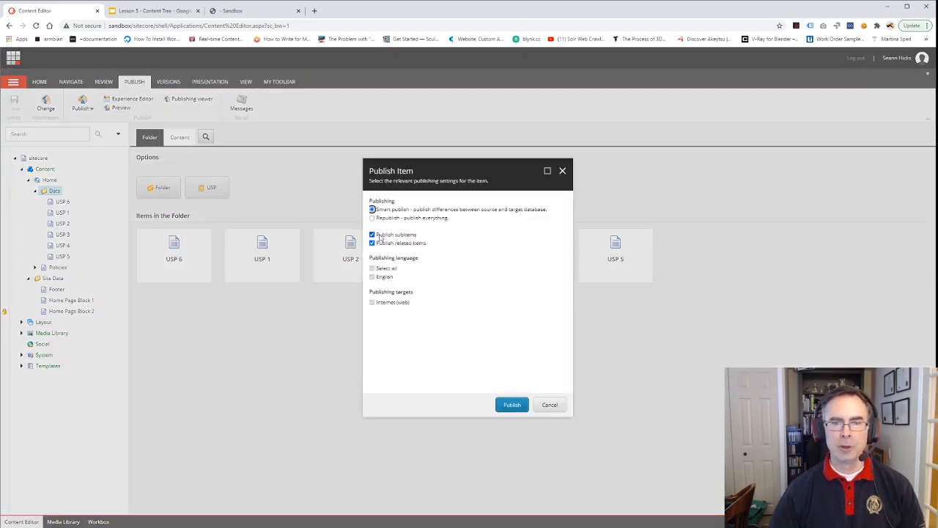
left_click(514, 405)
left_click(511, 326)
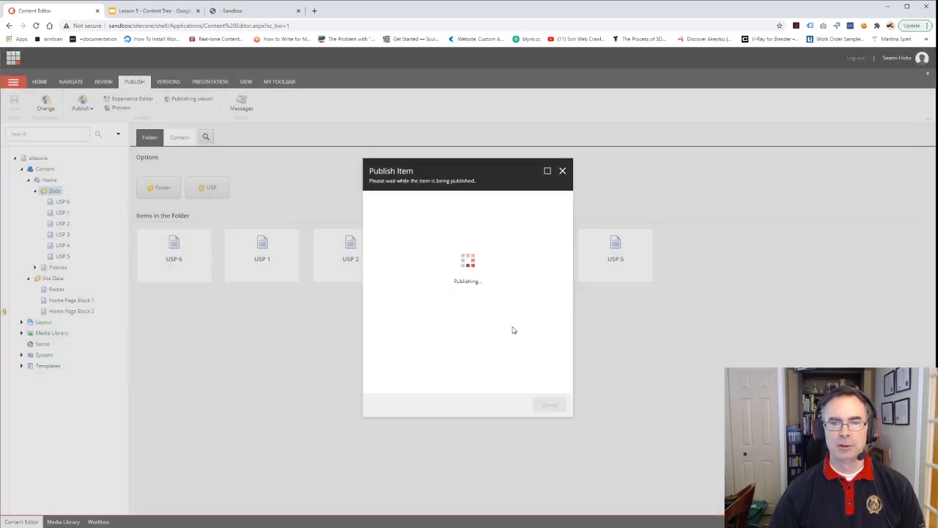
left_click(548, 405)
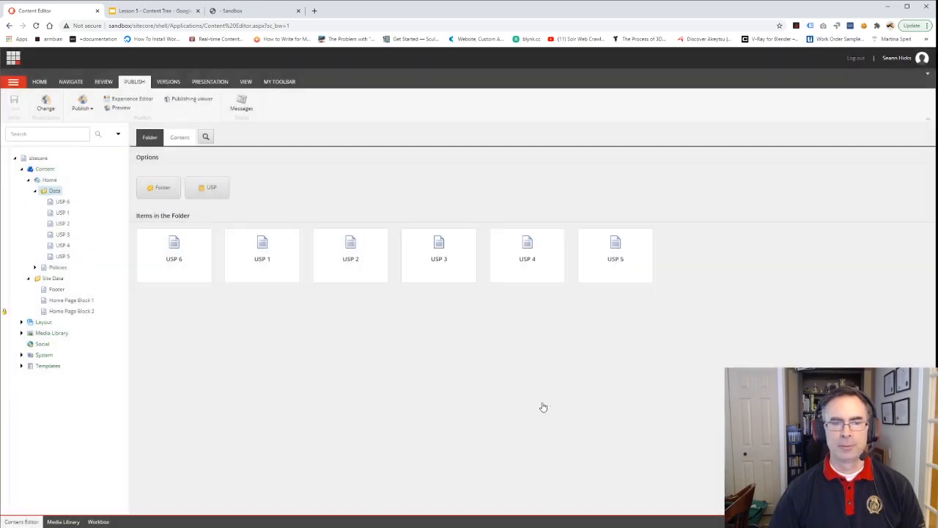
Reload the published Sandbox home page and check the order of the USP blocks and page sections.
left_click(249, 11)
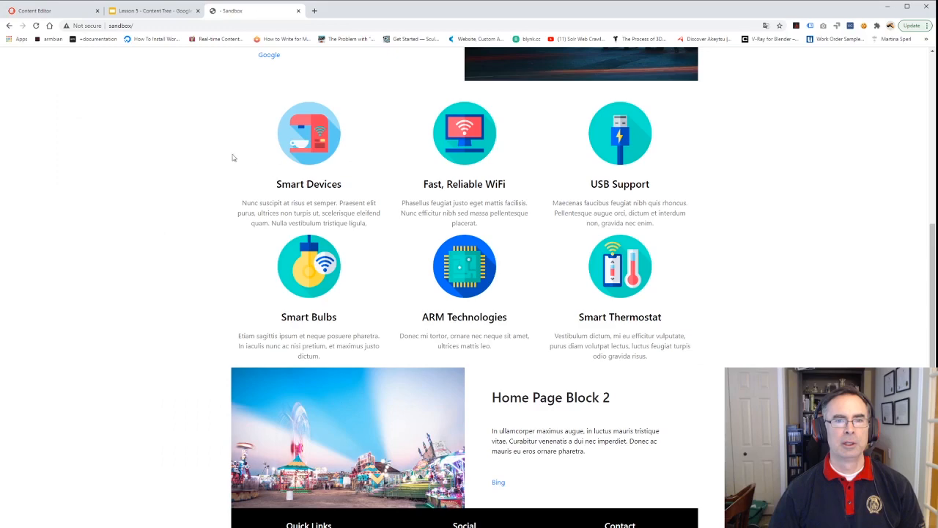
left_click(36, 26)
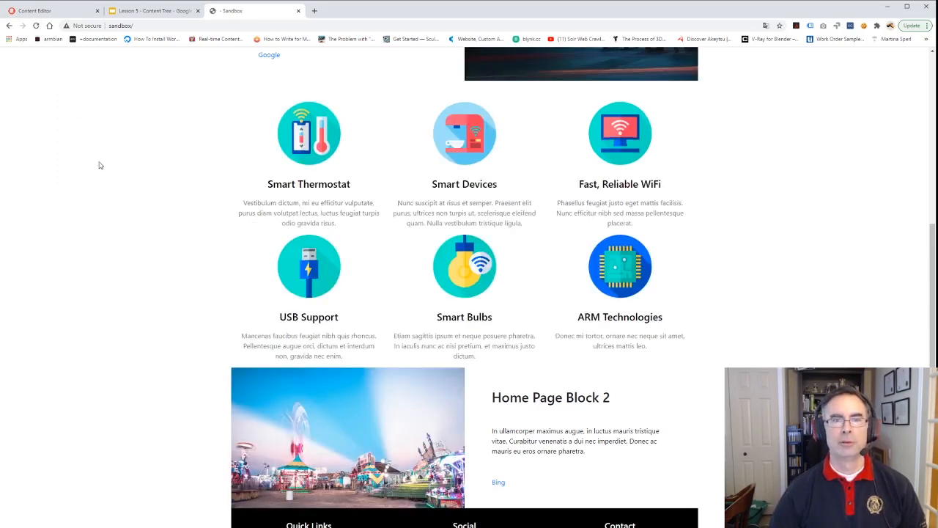
scroll(103, 167, "up", 5)
scroll(110, 95, "down", 1)
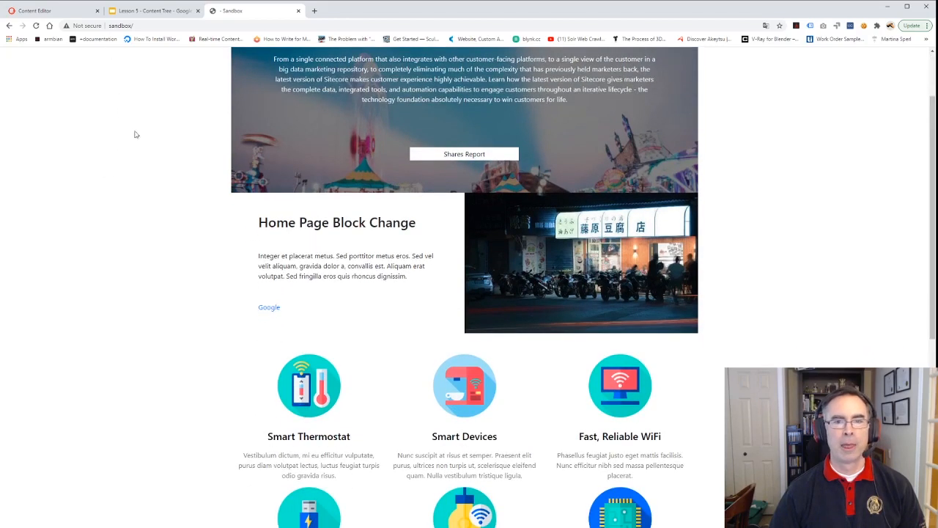
Return to the Content Editor and smart publish the Home item with its subitems and related items.
left_click(36, 11)
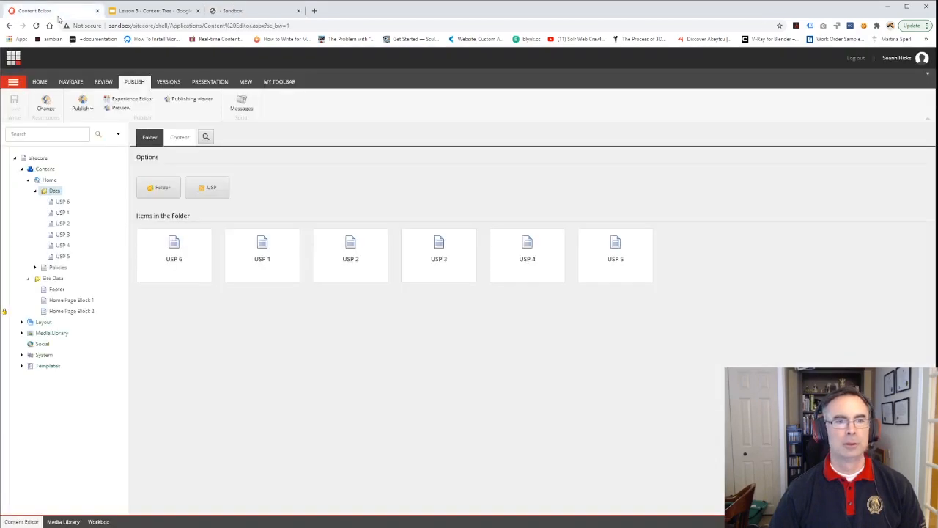
left_click(50, 180)
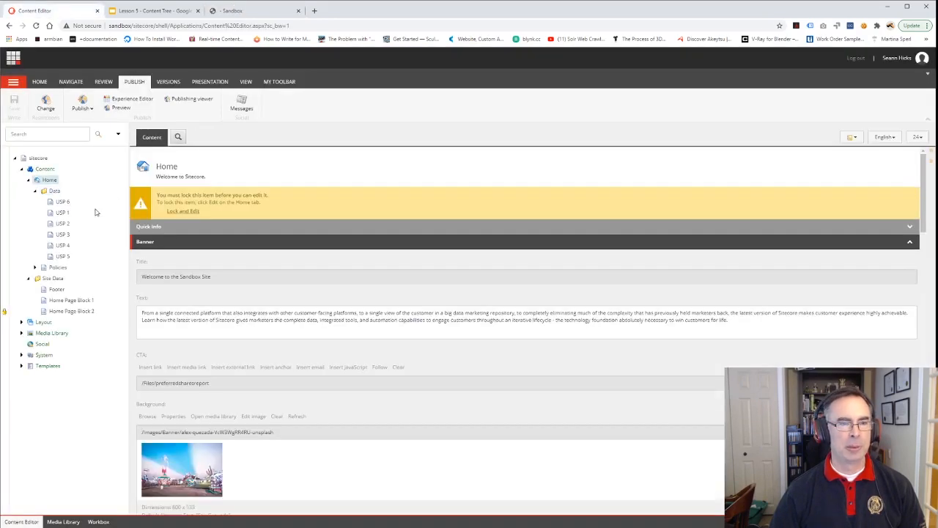
left_click(82, 110)
left_click(92, 123)
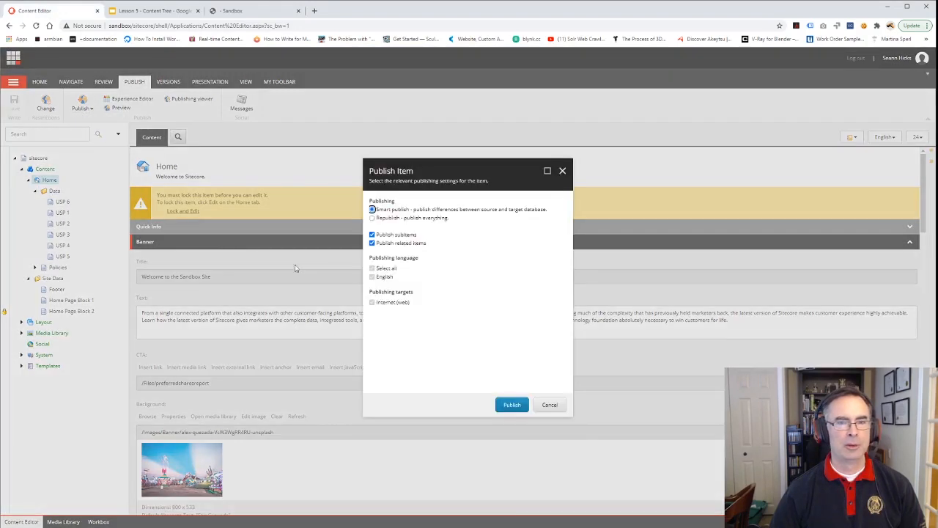
left_click(513, 408)
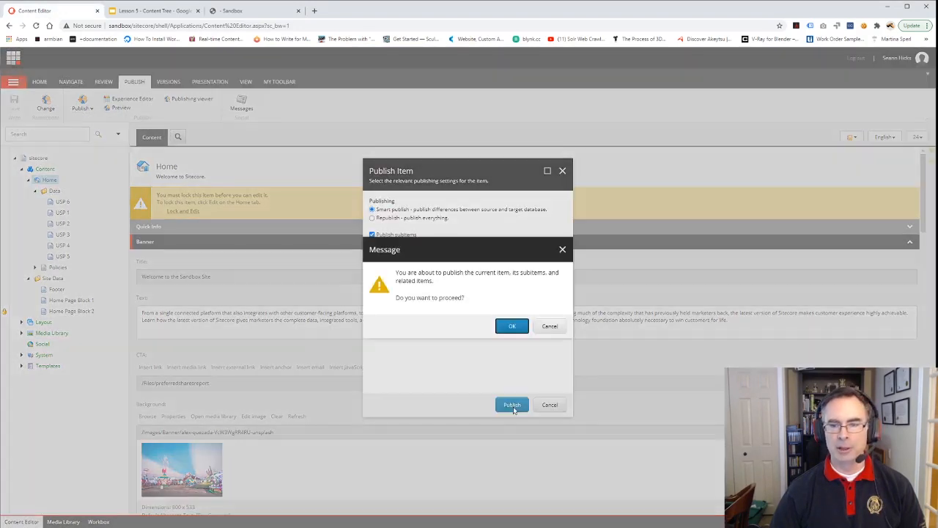
left_click(505, 327)
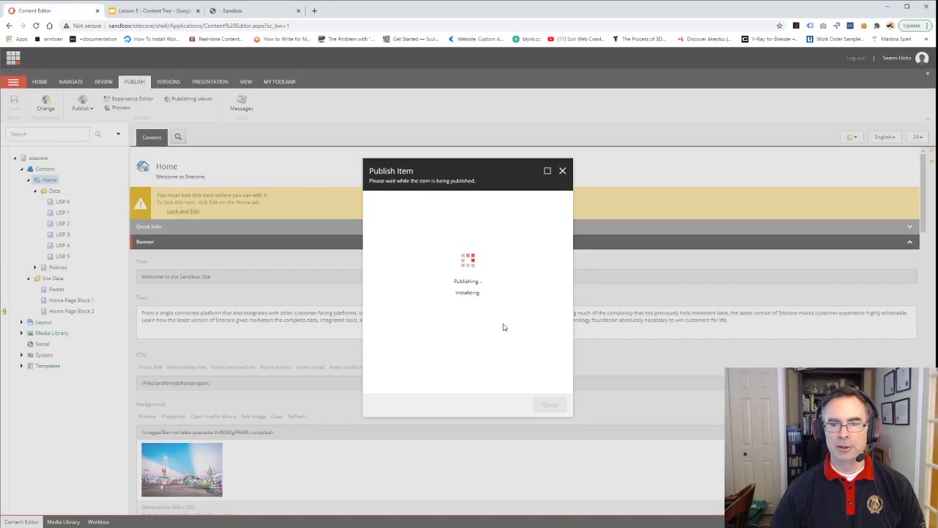
left_click(549, 405)
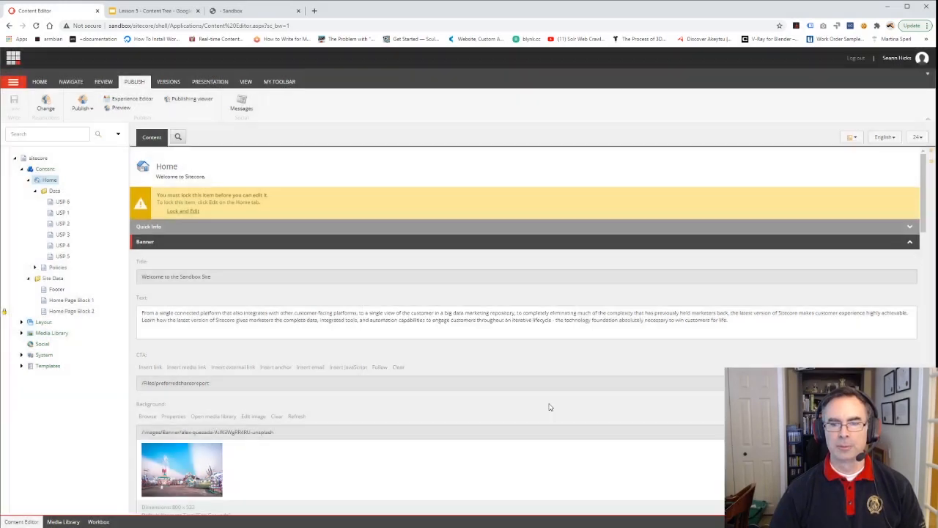
Reload the Sandbox home page and check the placement of the USPs relative to the text image blocks.
left_click(253, 11)
key("F5")
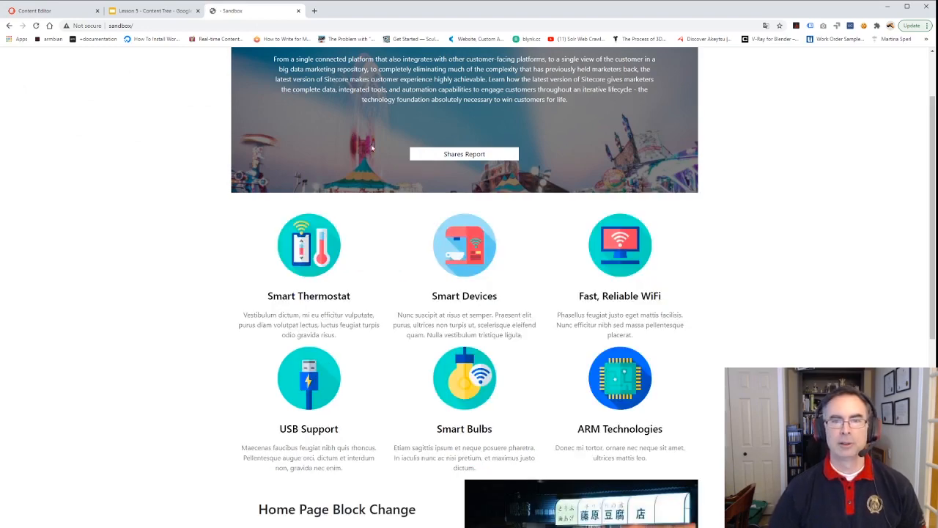
scroll(330, 255, "up", 1)
scroll(377, 276, "down", 4)
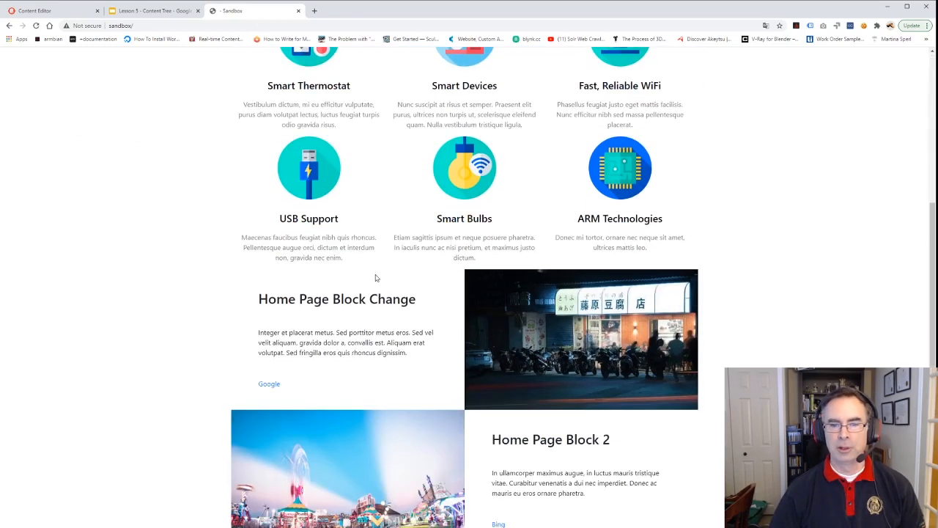
scroll(391, 335, "up", 4)
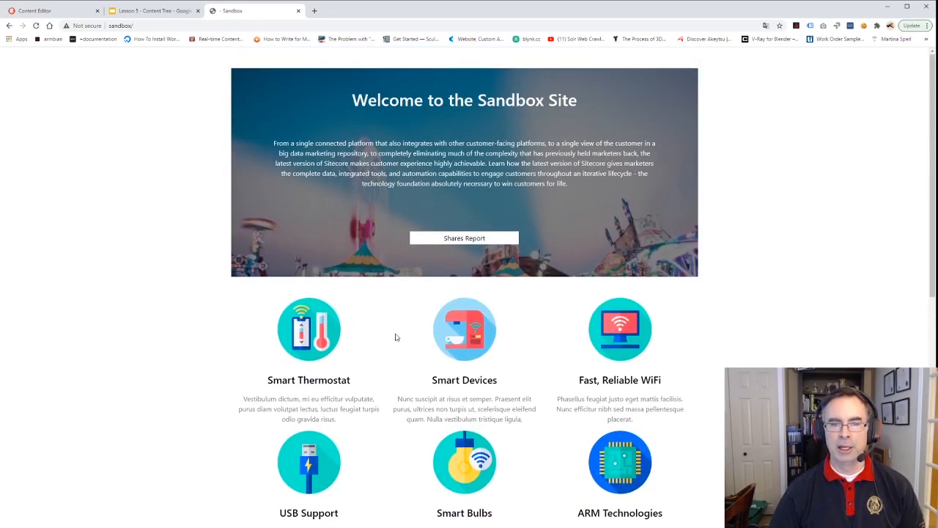
scroll(381, 242, "down", 1)
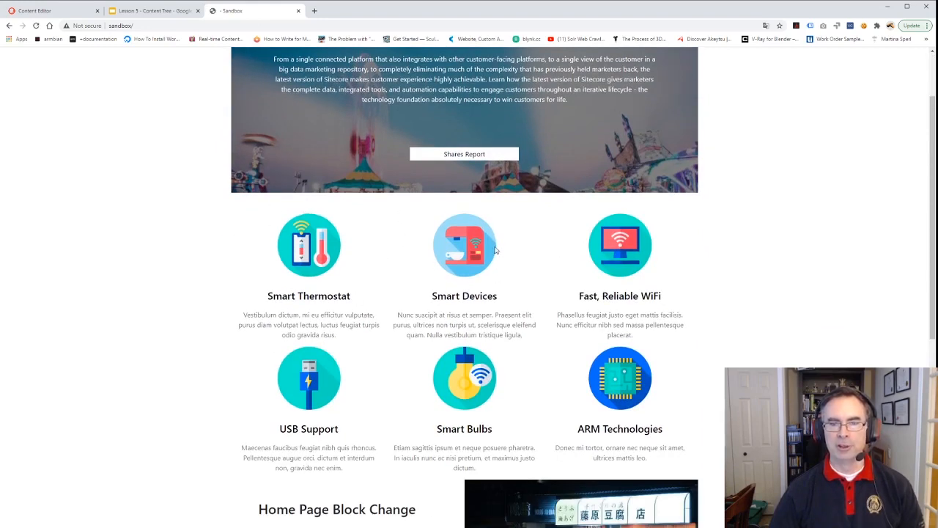
In the Content Editor, move USP 4 directly below USP 6 in the Data folder and confirm the move.
left_click(58, 12)
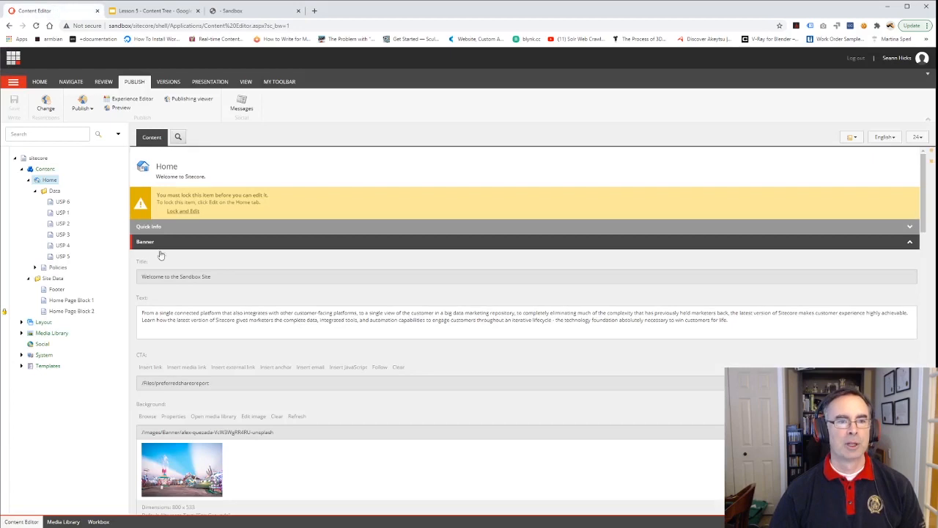
left_click(64, 203)
left_click(63, 213)
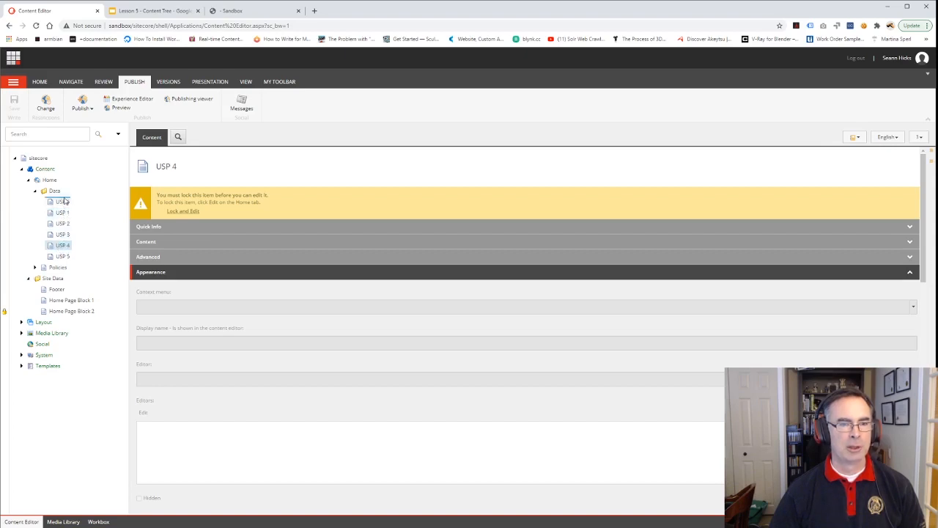
left_click_drag(65, 201, 65, 212)
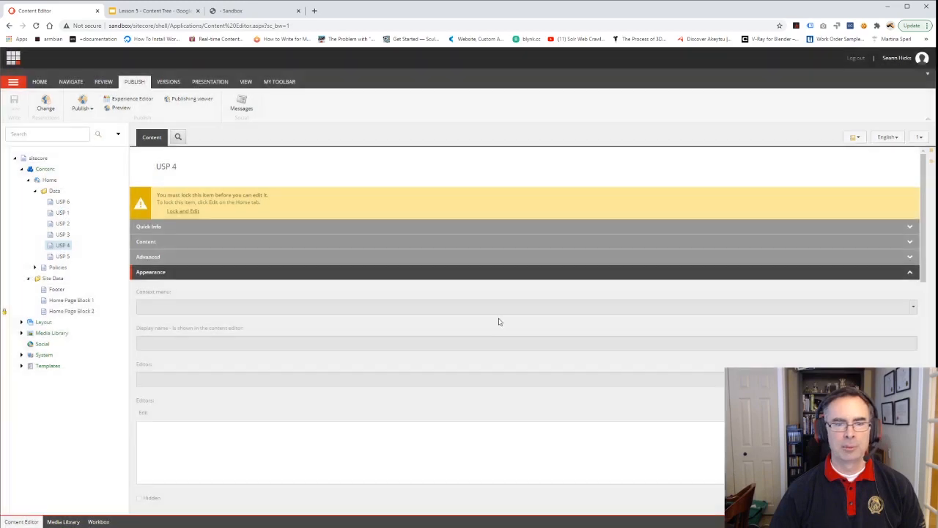
left_click(498, 320)
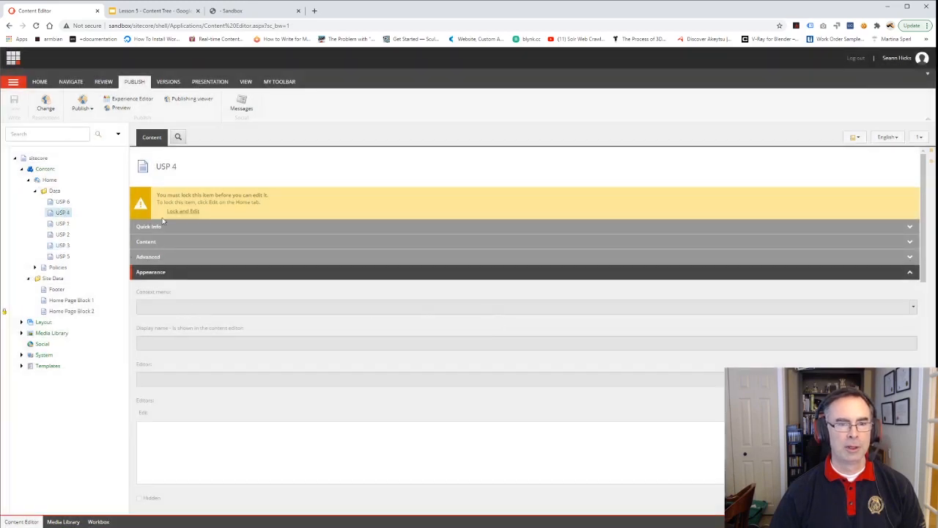
Expand USP 4's Content section to check its icon, title and text.
left_click(159, 227)
left_click(159, 227)
left_click(157, 242)
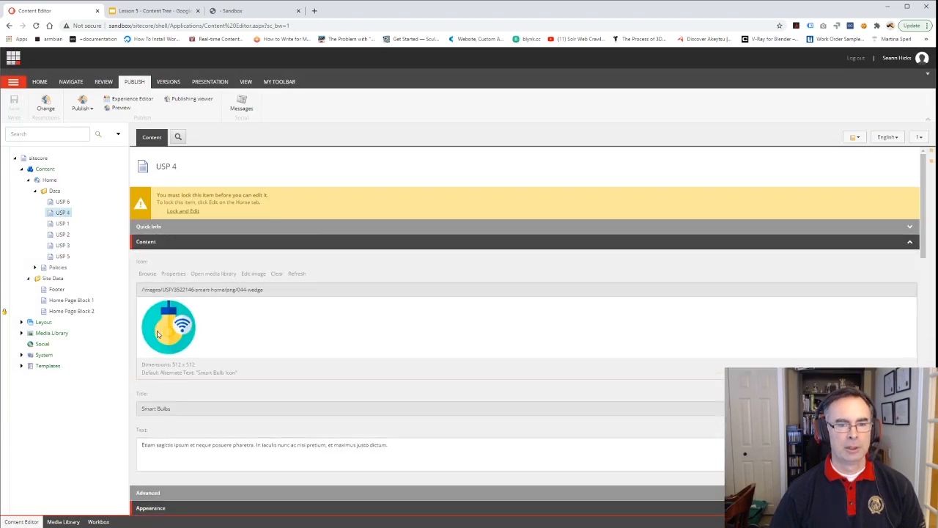
Cancel the every-language publish of the Data folder and smart publish it with subitems and related items instead.
left_click(55, 190)
left_click(82, 103)
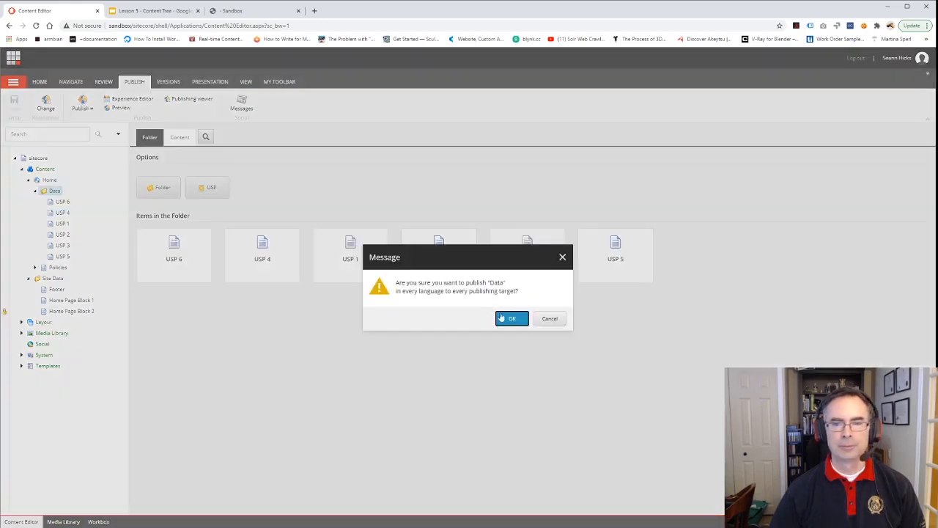
left_click(549, 319)
left_click(78, 110)
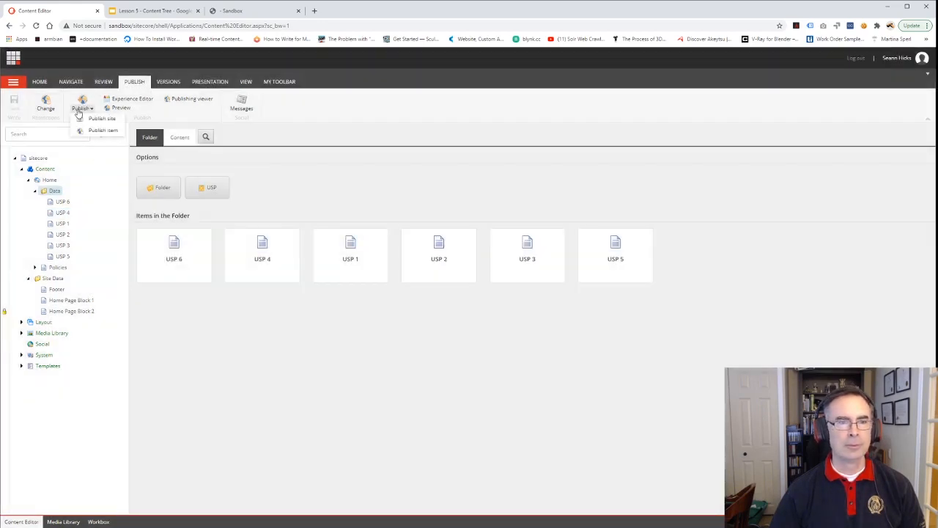
left_click(103, 130)
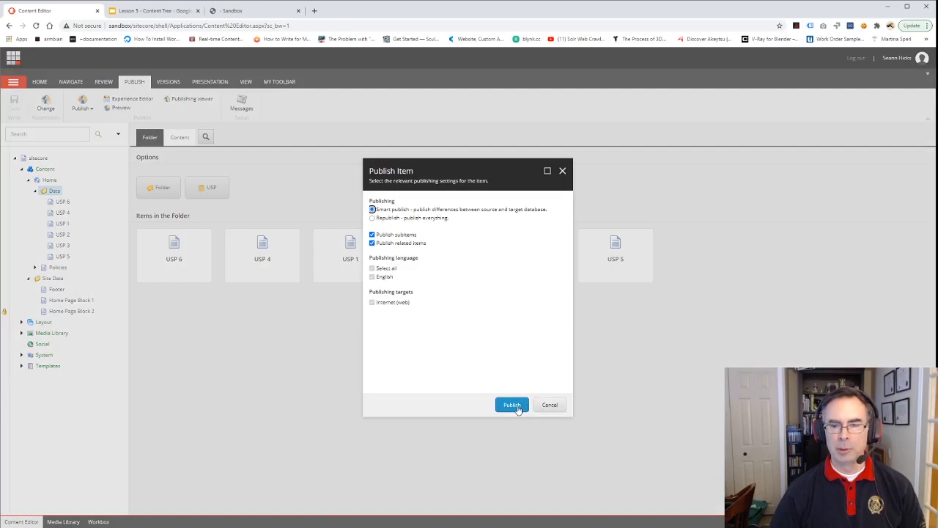
left_click(518, 407)
left_click(525, 330)
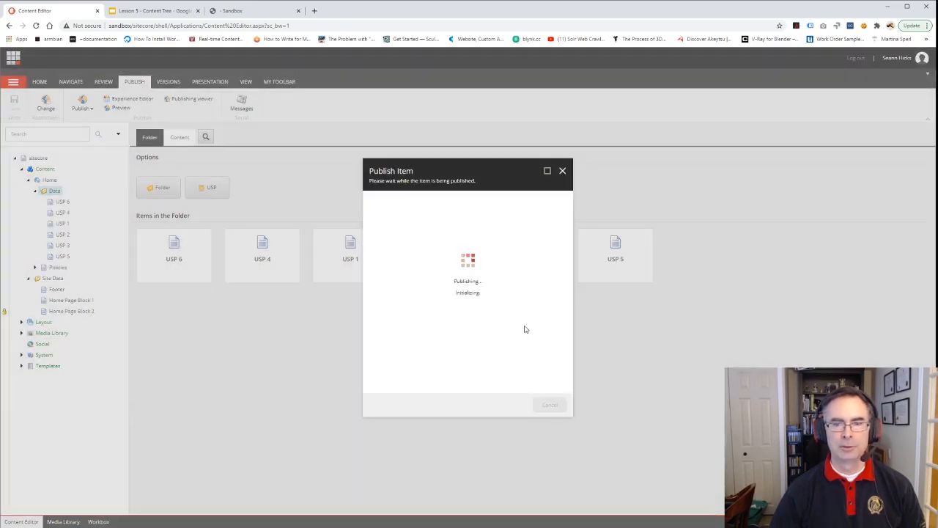
left_click(547, 402)
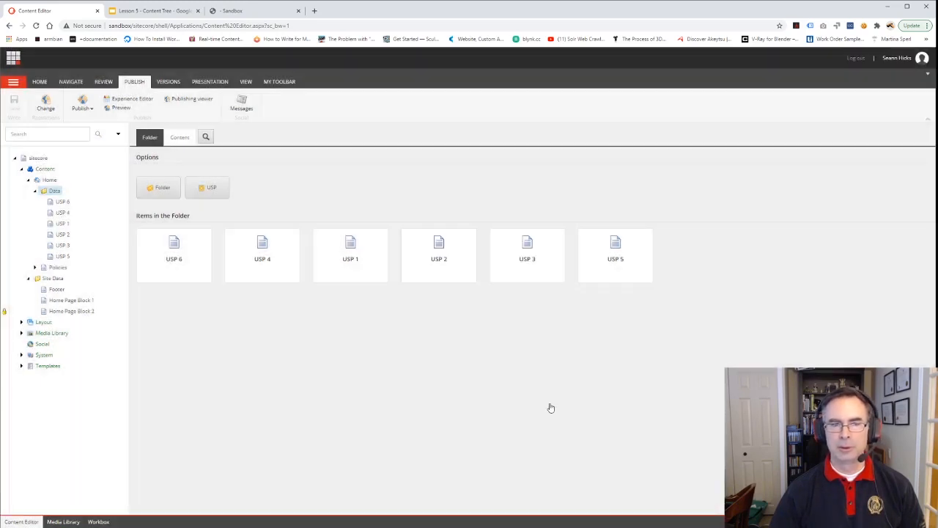
Reload the Sandbox home page to check the new USP order and return to the Content Editor.
left_click(241, 10)
left_click(35, 25)
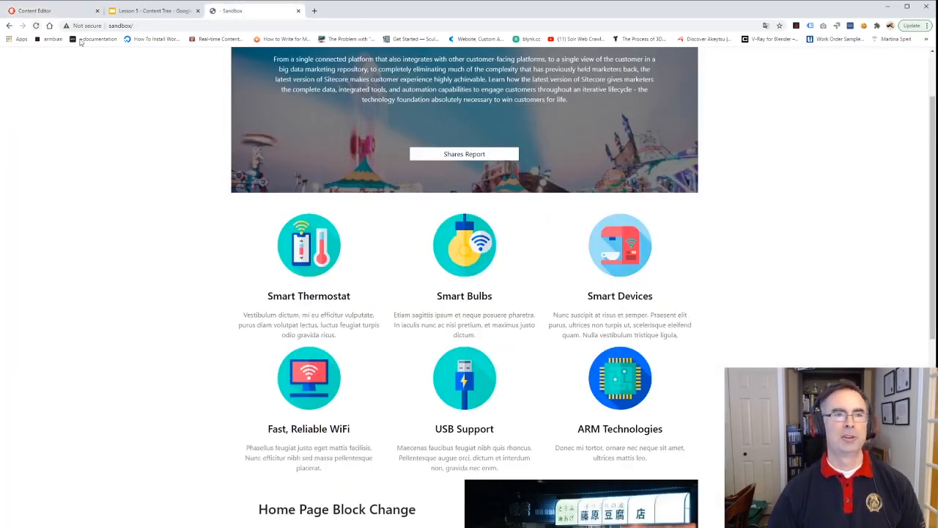
left_click(34, 10)
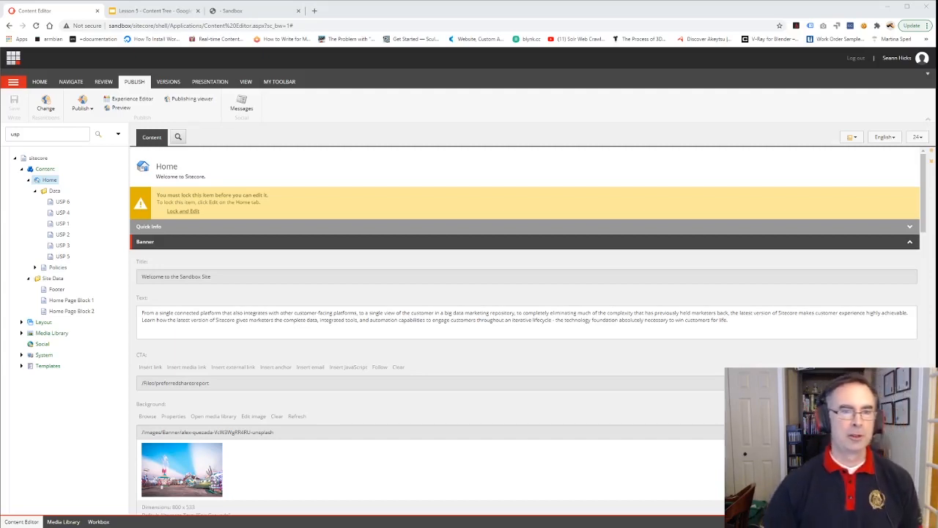
Search the content tree for "usp", open USP 5 from the results and close the results list.
left_click_drag(27, 135, 7, 138)
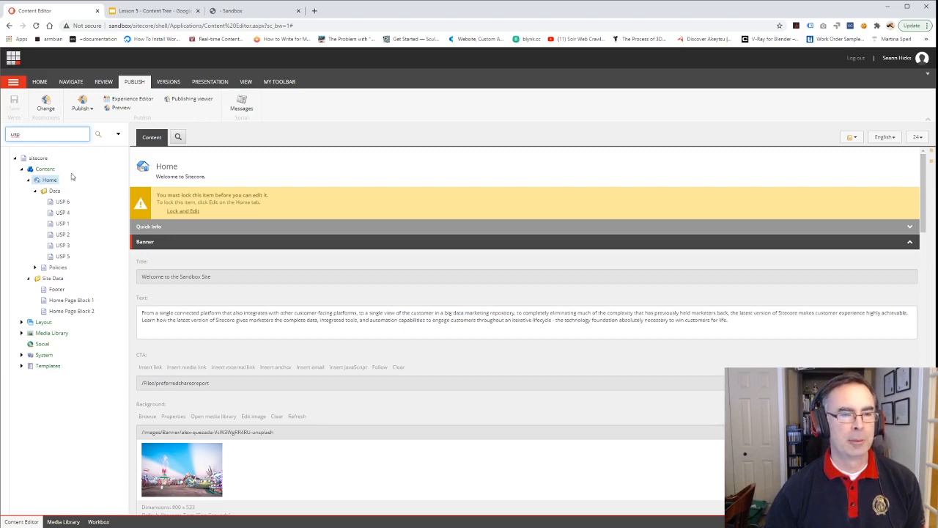
left_click(97, 133)
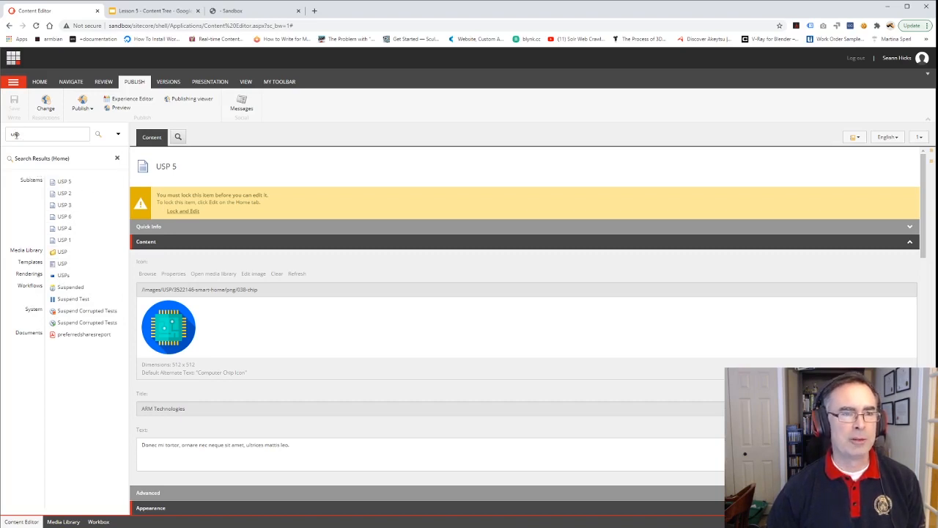
left_click(117, 158)
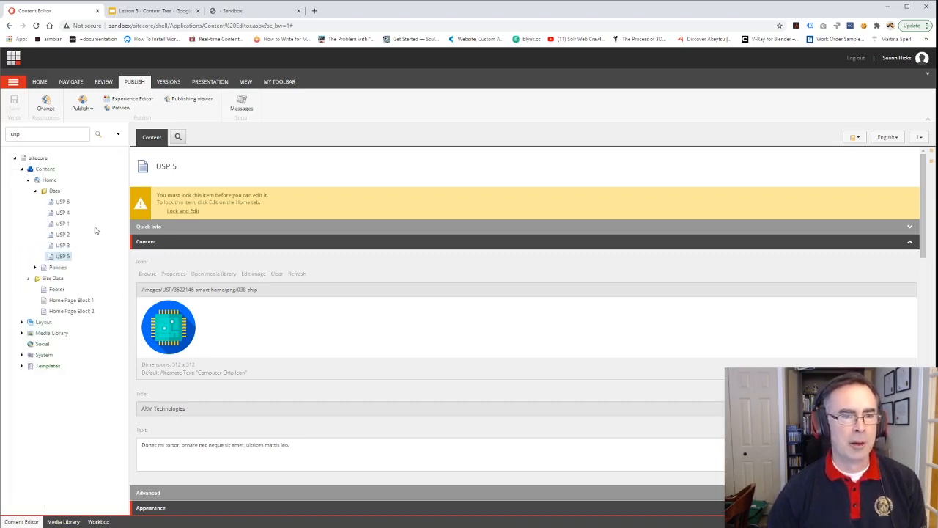
Open the Home item and search its descendants for "usp" in a new item search.
left_click(49, 181)
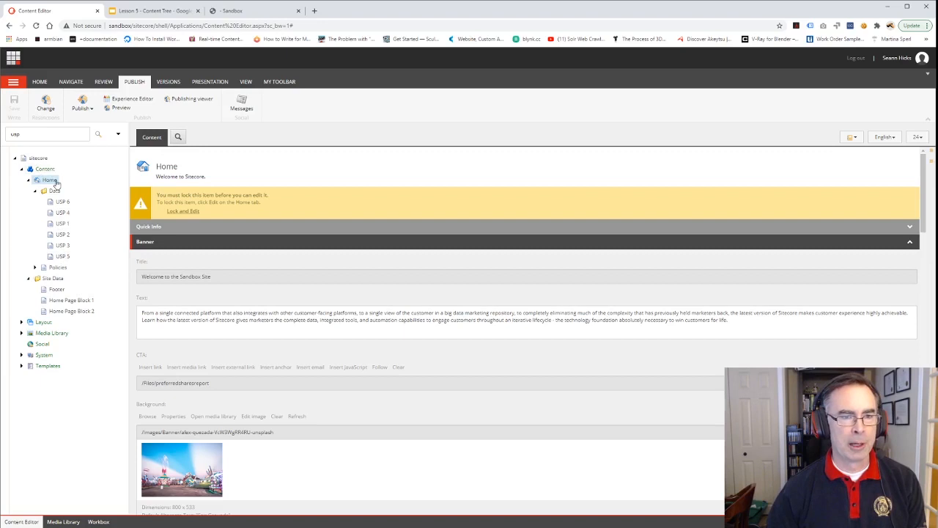
left_click(178, 137)
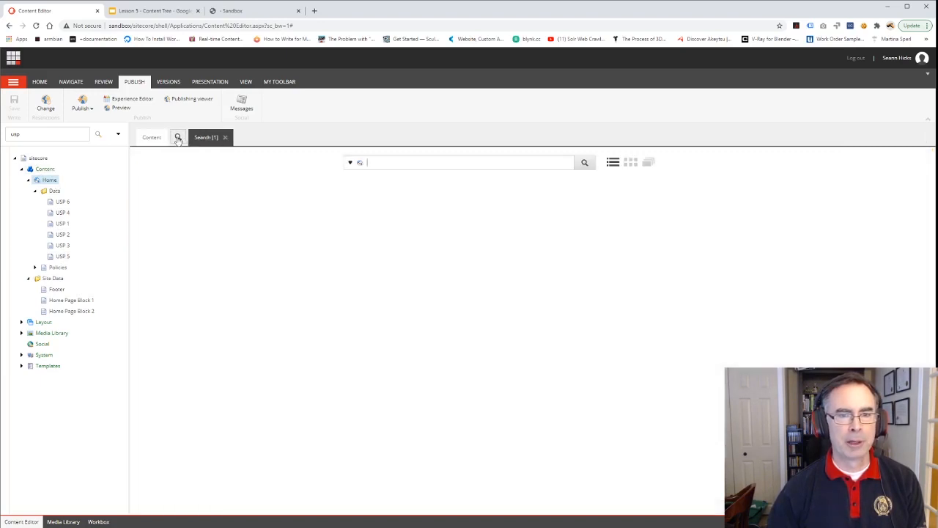
type("usp")
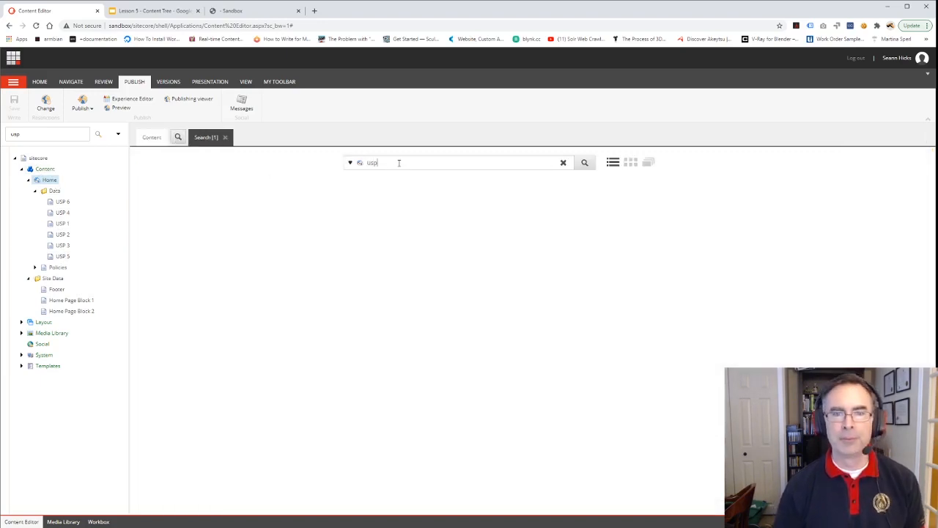
key("Return")
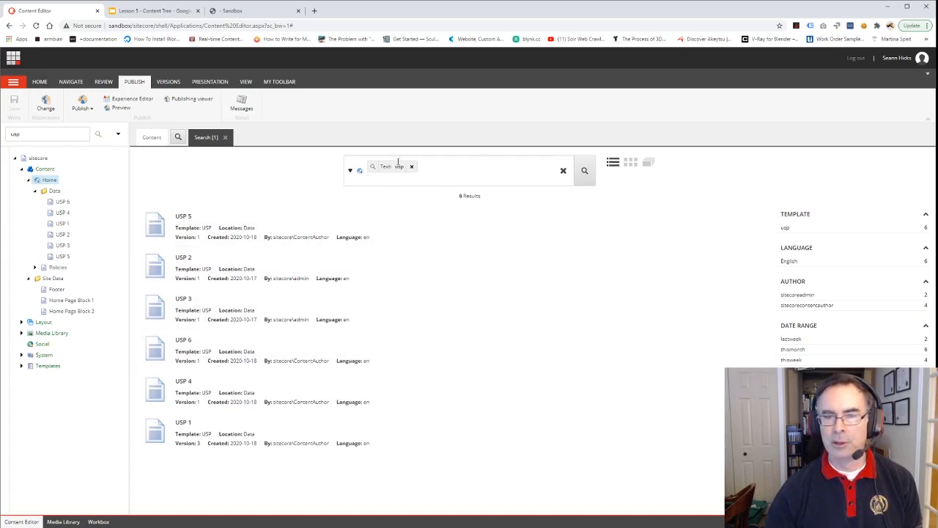
Filter the usp results by the lastweek date range, remove that filter and filter by the sitecorecontentauthor author.
left_click(792, 340)
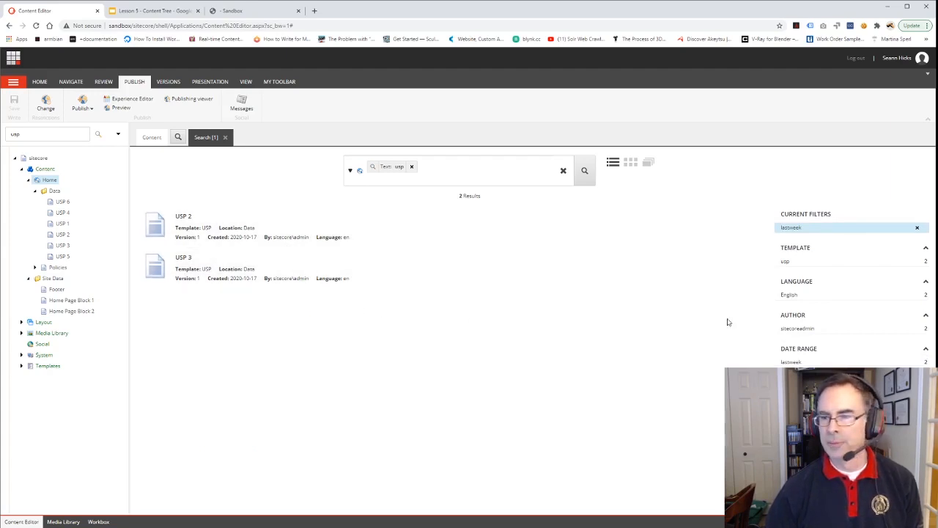
left_click(918, 231)
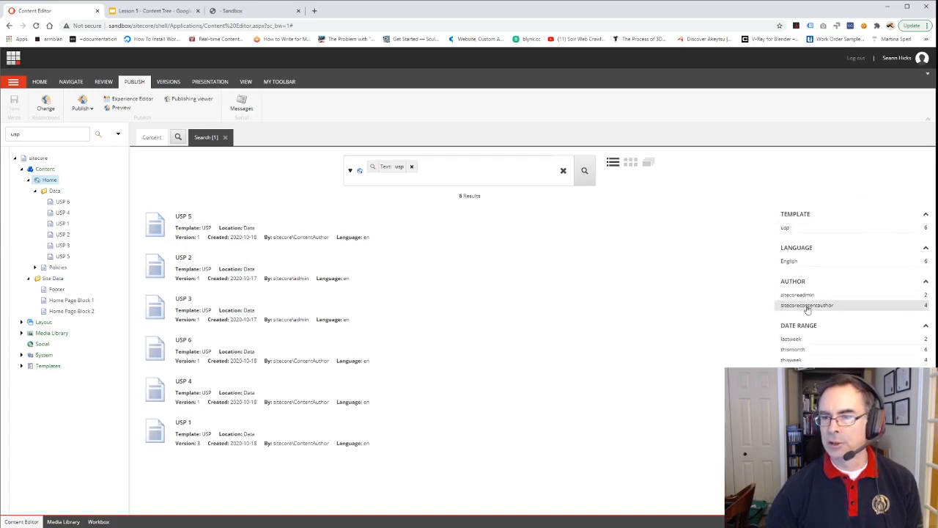
left_click(807, 305)
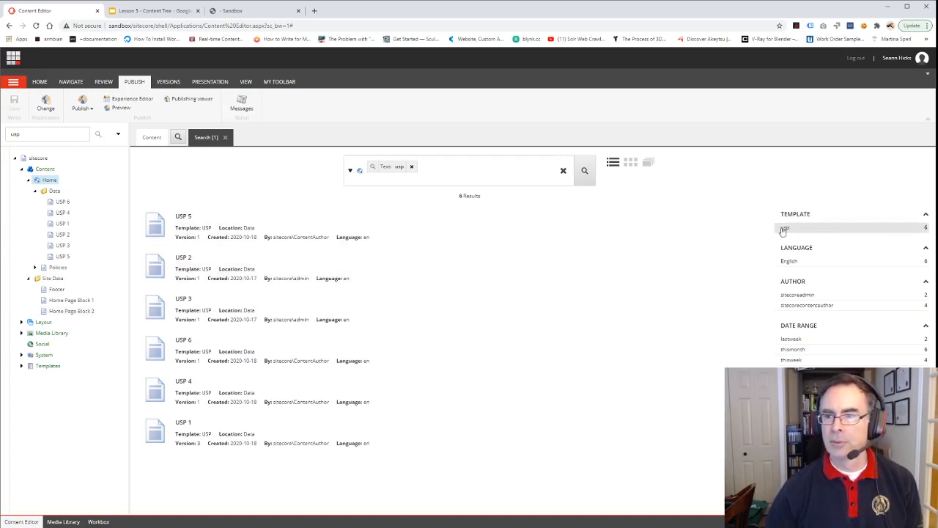
Replace the search term with "policy", narrow the results to the leaf template and close the item search.
left_click(411, 167)
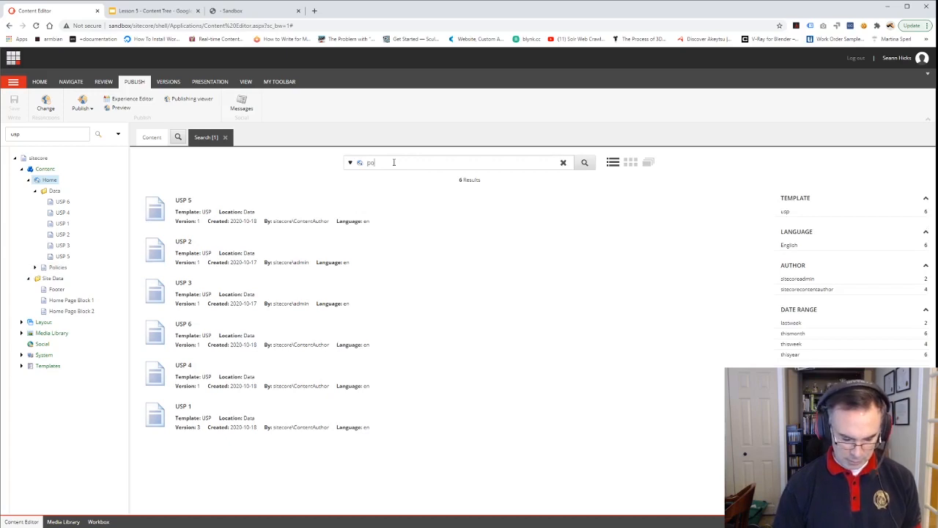
left_click(393, 162)
type("pol")
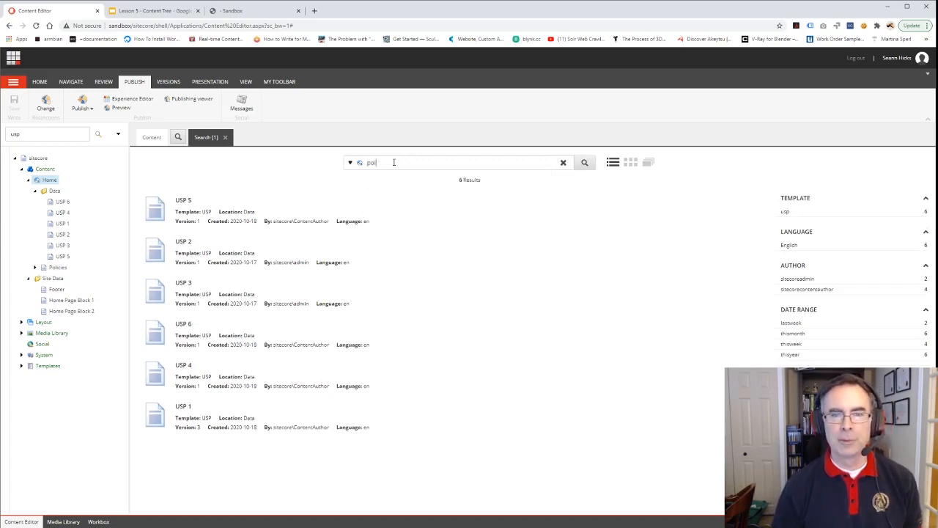
type("icy")
key("Return")
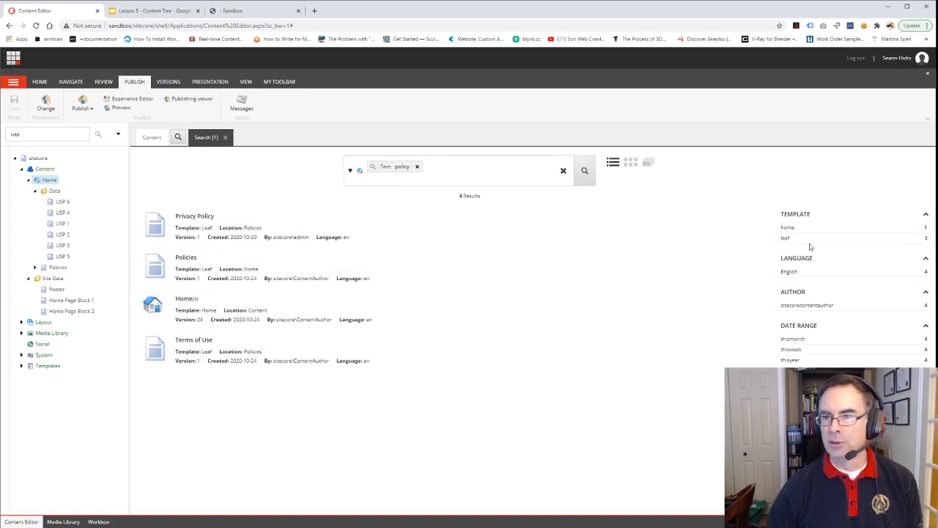
left_click(801, 241)
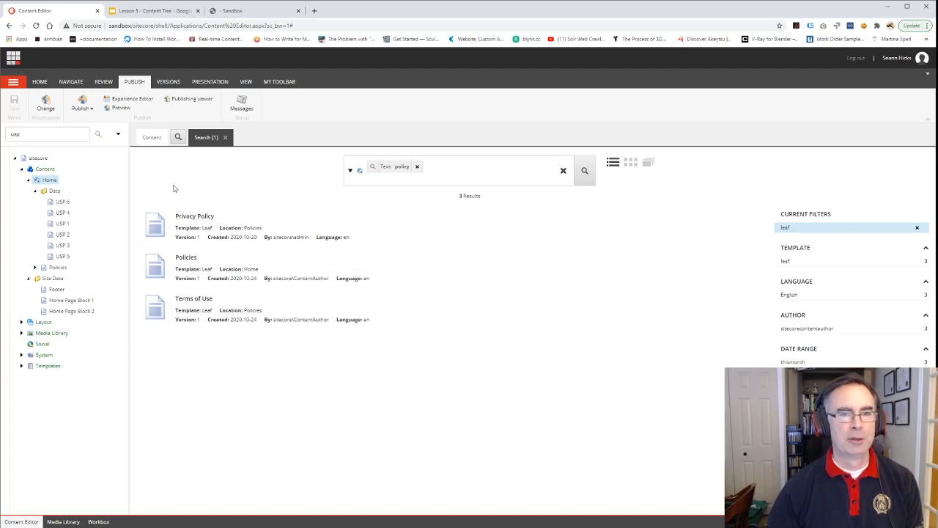
left_click(225, 137)
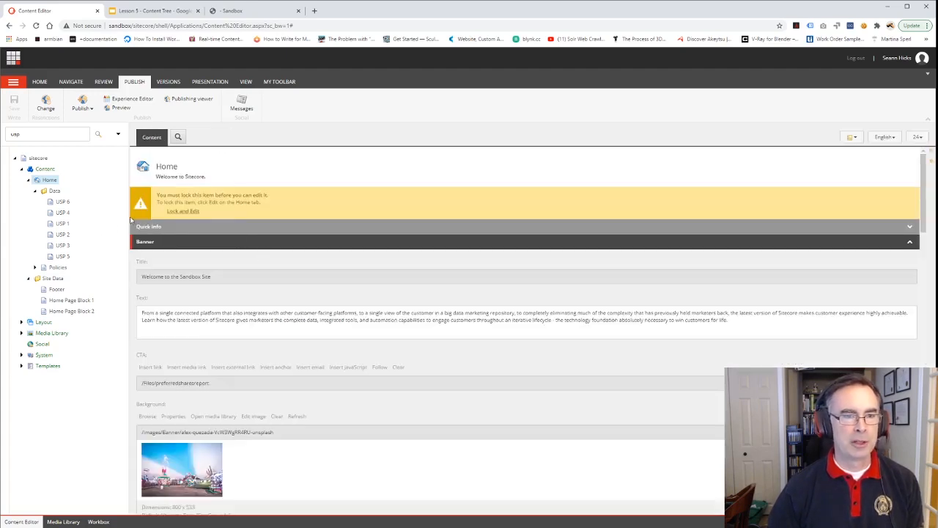
Clear the content tree search term, collapse the Data folder and expand Policies to show its subpages.
double_click(33, 134)
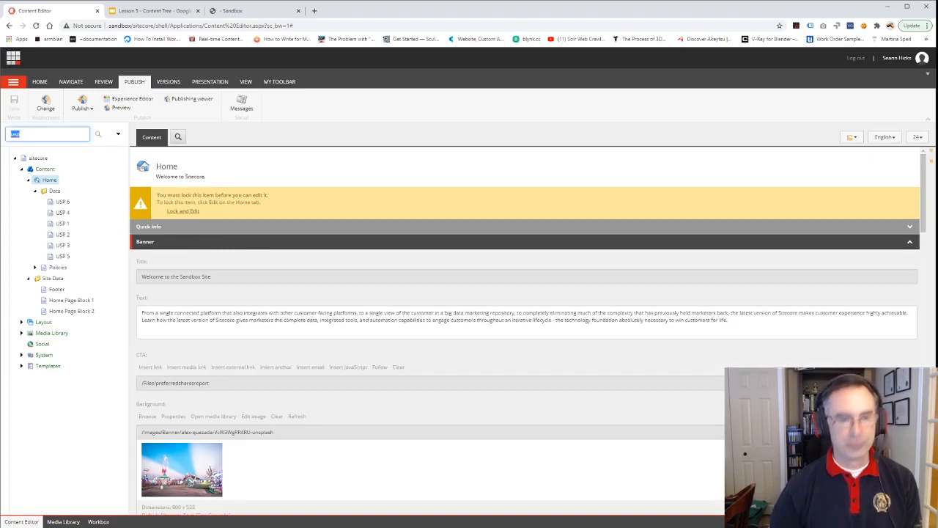
key("BackSpace")
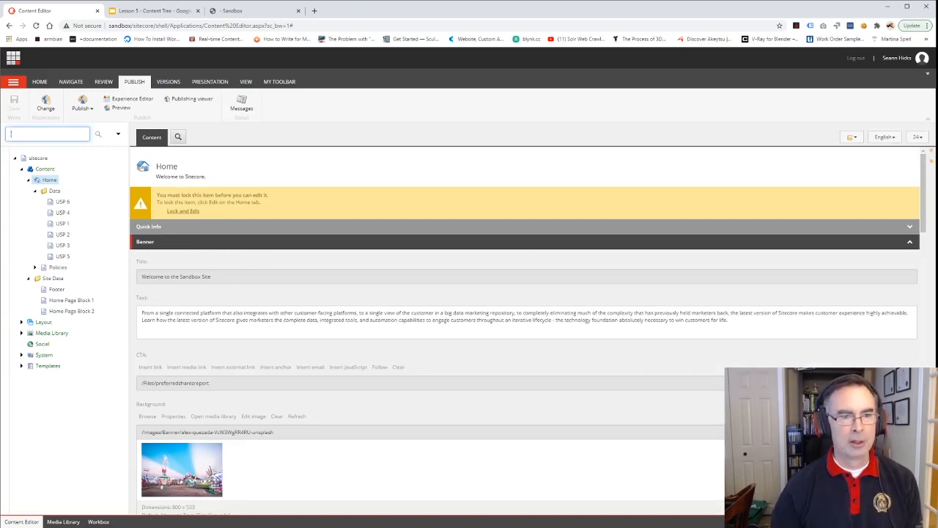
left_click(35, 191)
left_click(35, 202)
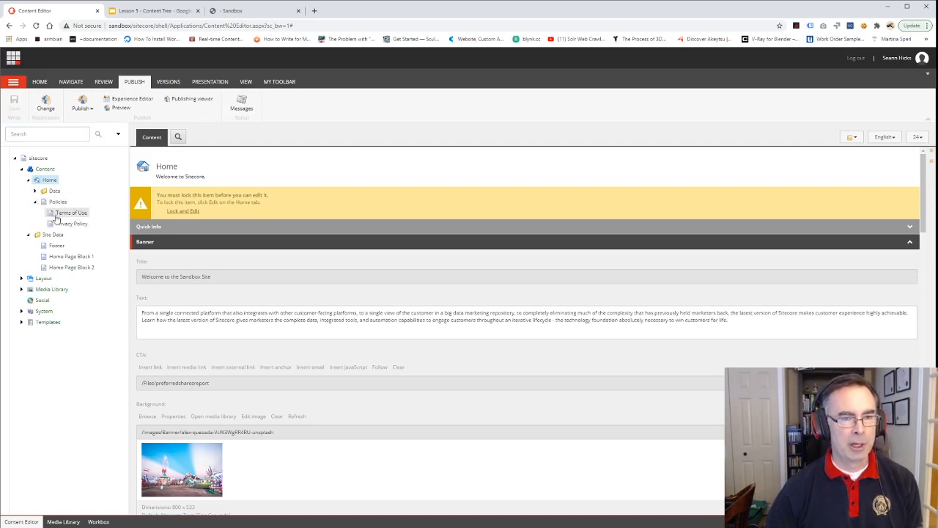
left_click(34, 203)
left_click(34, 201)
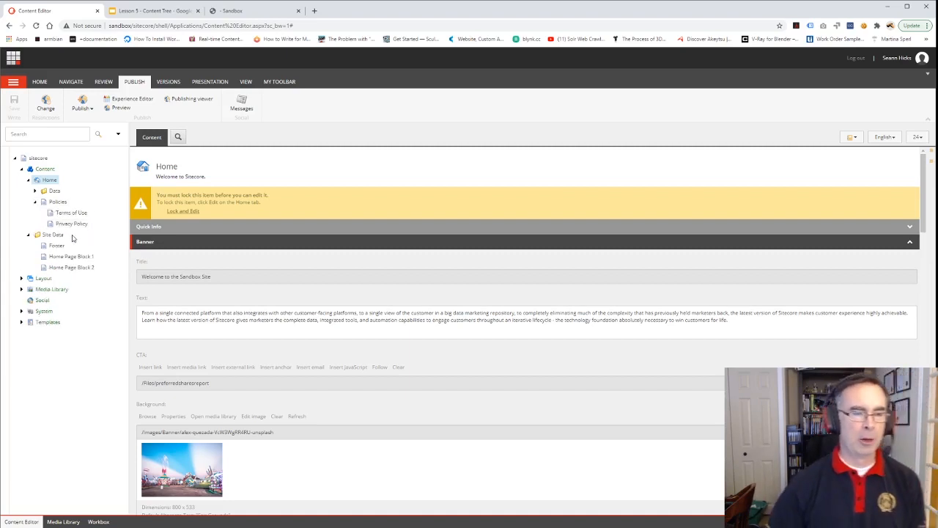
Switch to the Sandbox site, load sandbox/policies and follow the link to the Privacy Policy page.
left_click(234, 10)
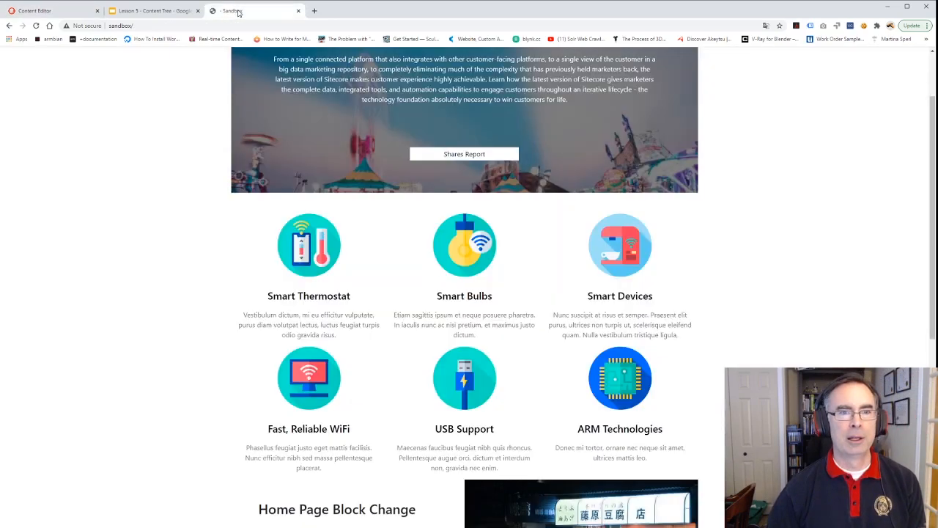
left_click(152, 26)
left_click(152, 27)
type("pol")
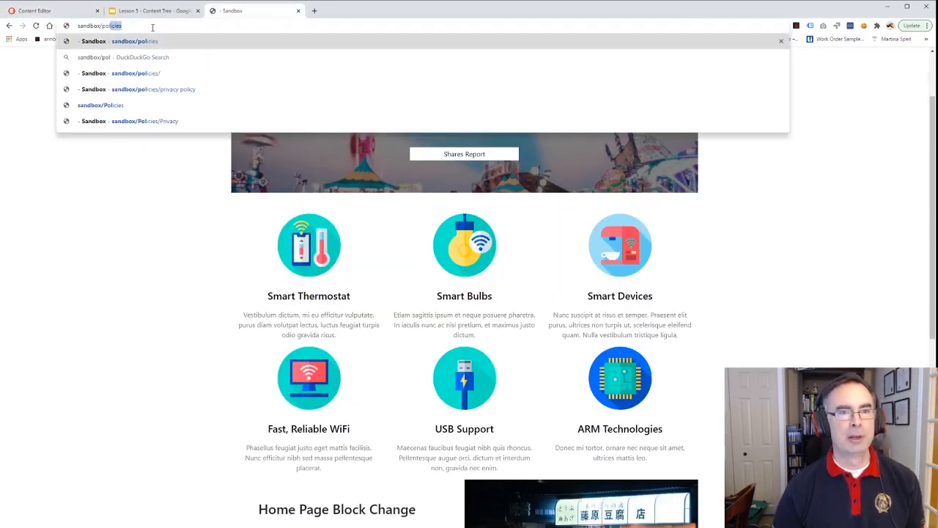
key("Return")
left_click(264, 156)
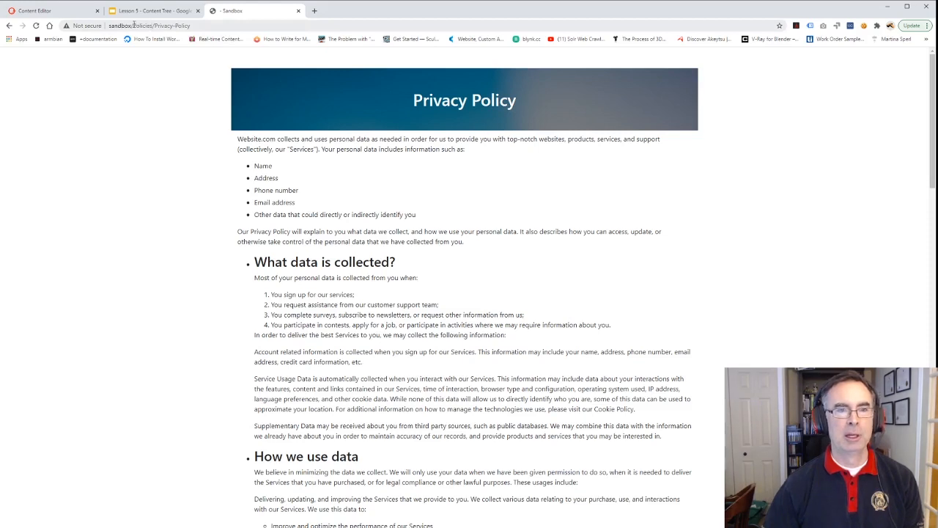
Return to the Content Editor and delete the existing "Privacy Policy" URL alias from the Privacy Policy item.
left_click(37, 10)
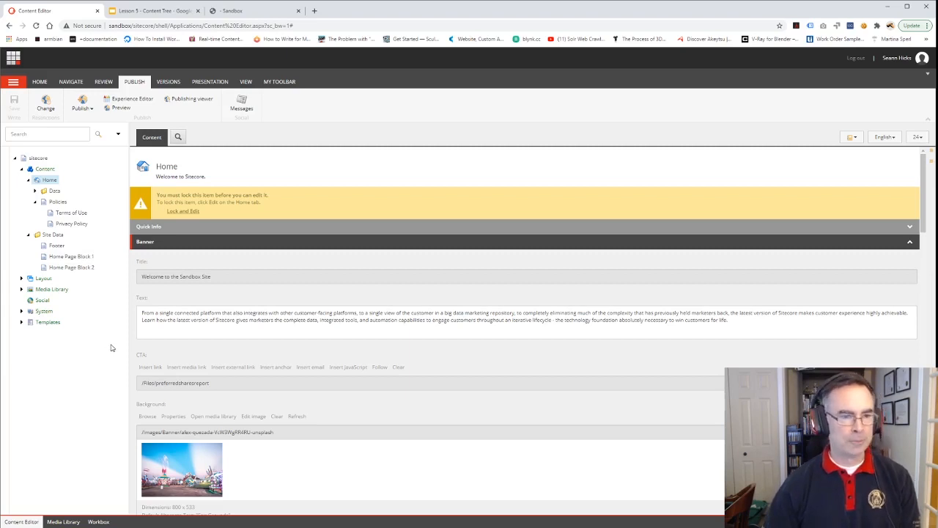
left_click(80, 223)
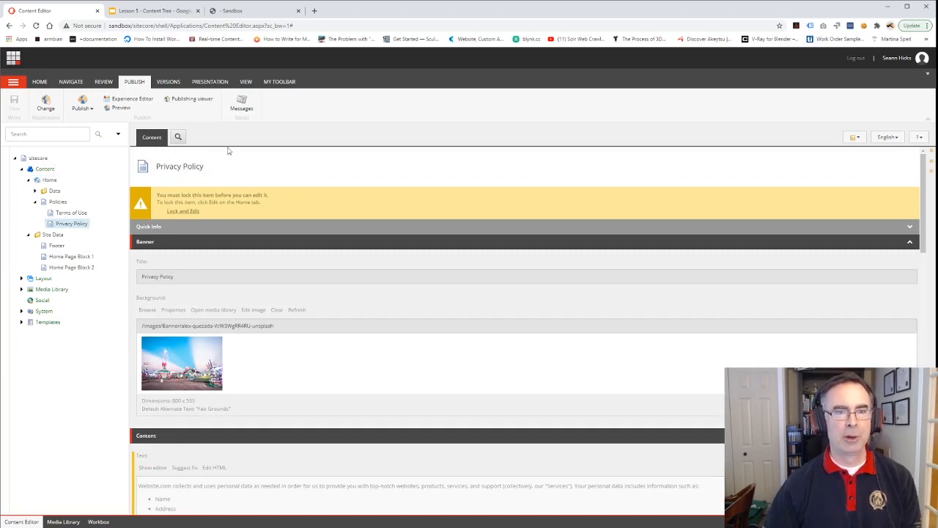
left_click(208, 82)
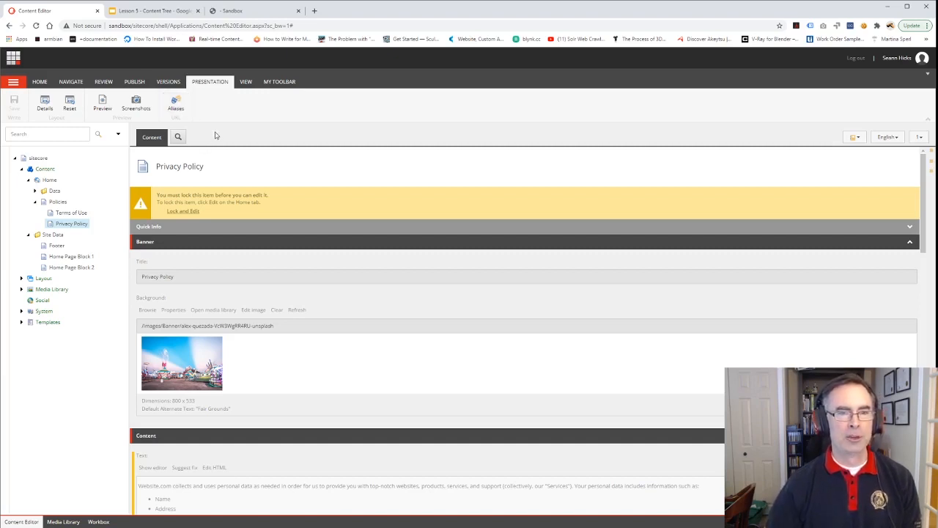
left_click(174, 106)
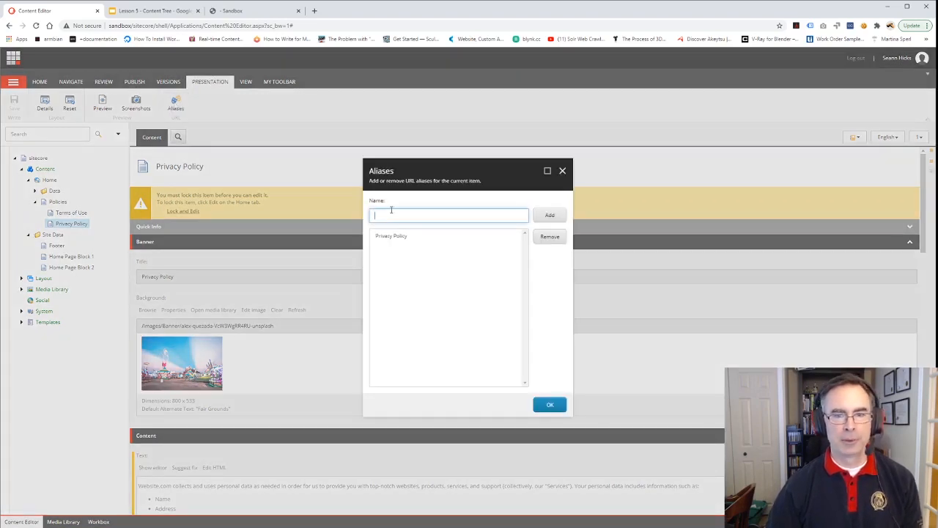
left_click(425, 236)
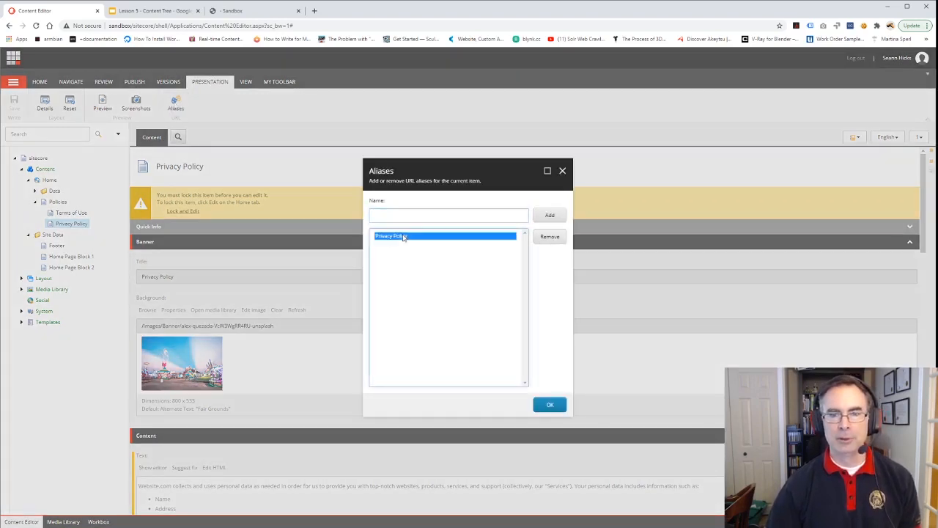
left_click(552, 237)
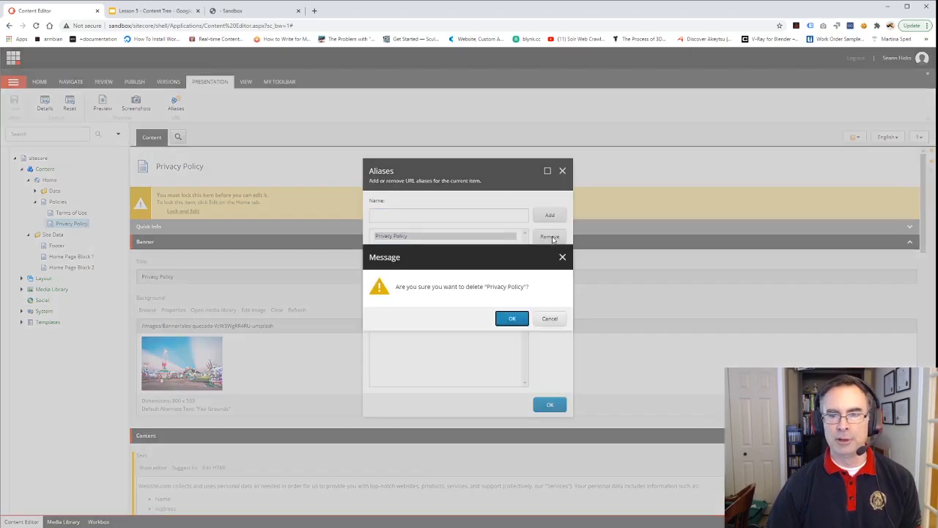
left_click(511, 317)
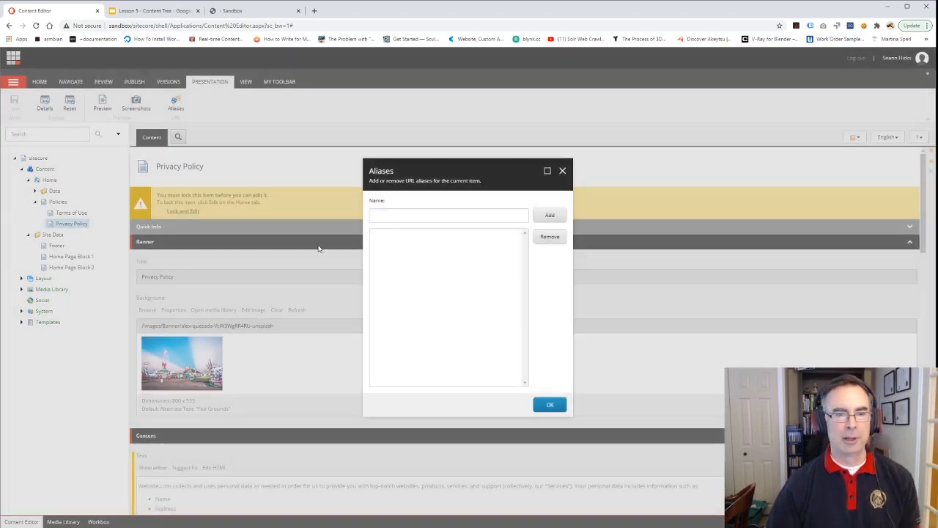
Add the URL alias "privacy" to the Privacy Policy item and accept the alias list.
left_click(374, 216)
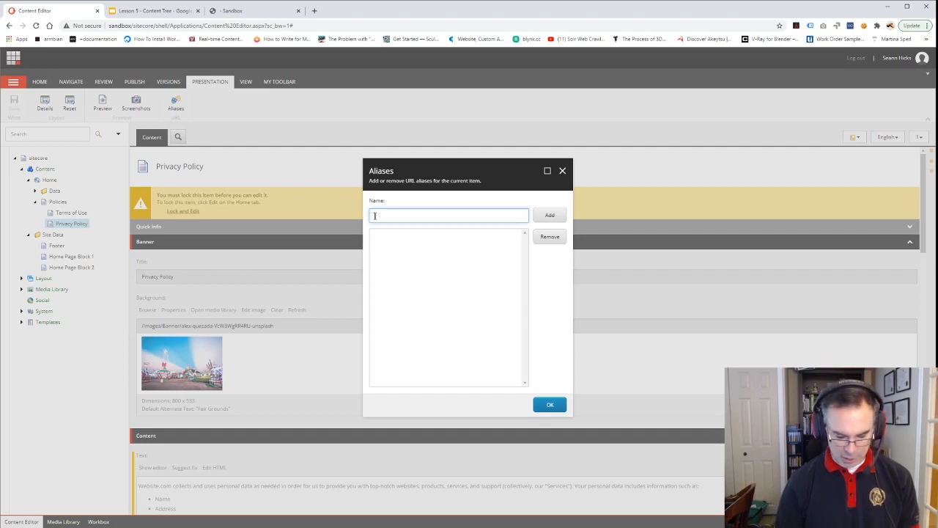
type("privacy")
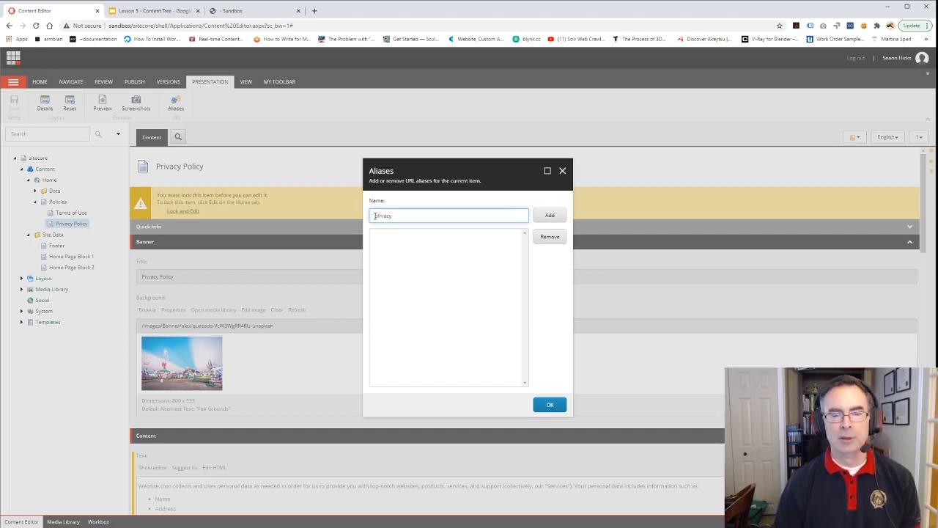
key("BackSpace")
key("BackSpace")
key("BackSpace")
key("BackSpace")
key("BackSpace")
type("riva")
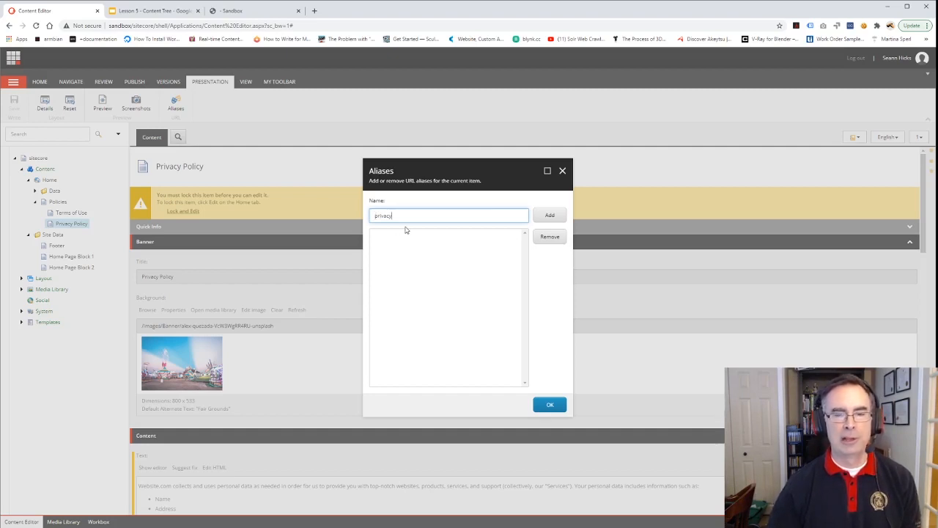
left_click(549, 215)
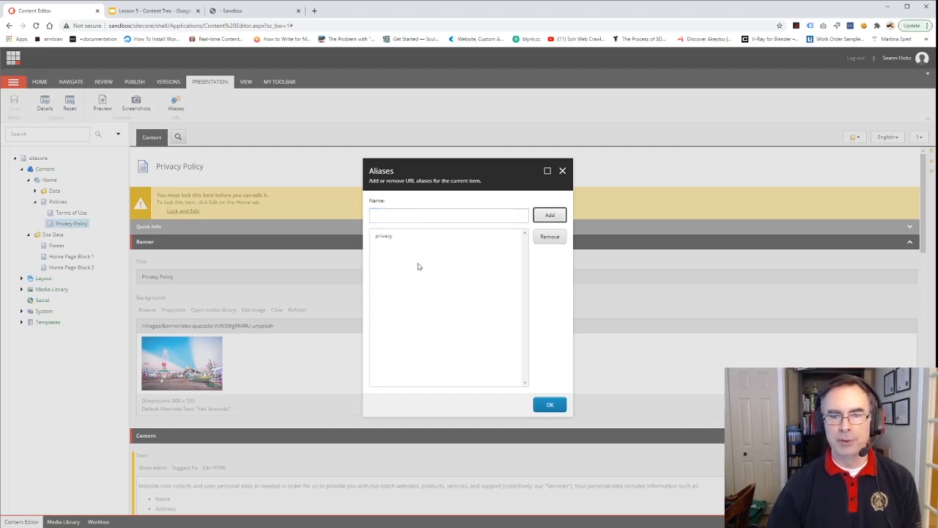
left_click(551, 404)
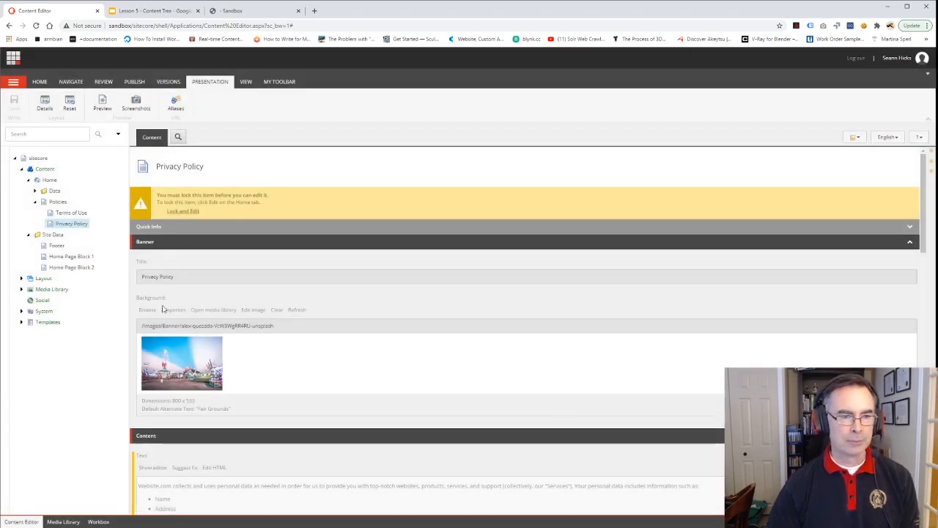
Smart publish the Privacy Policy item with its subitems and related items, and close the publishing results.
left_click(134, 81)
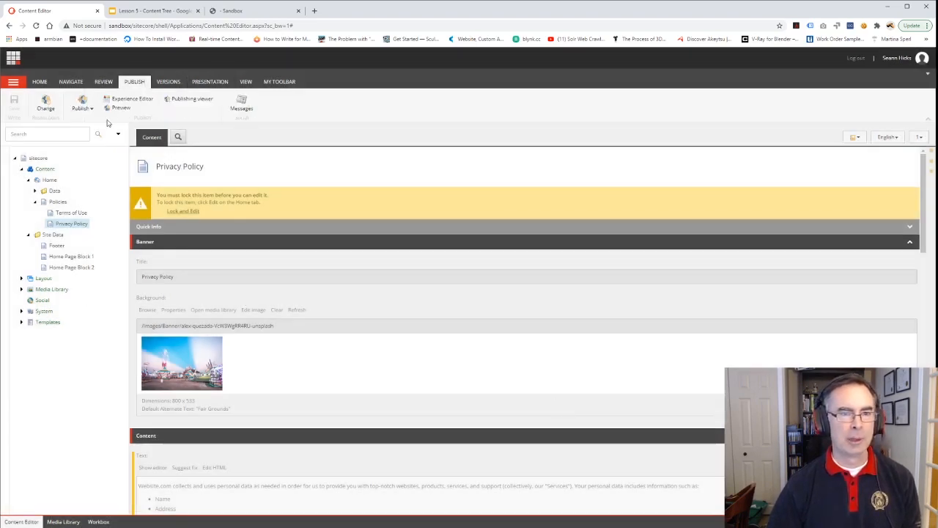
left_click(82, 107)
left_click(99, 130)
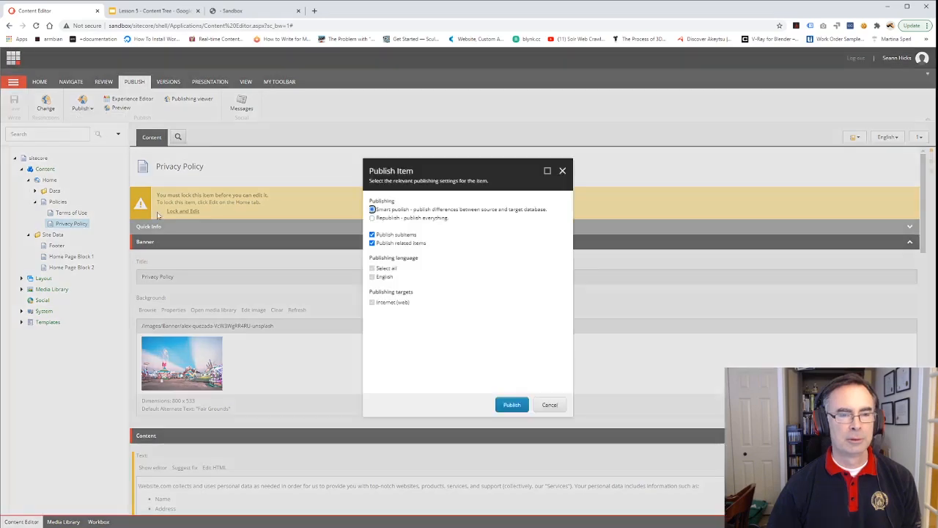
left_click(504, 402)
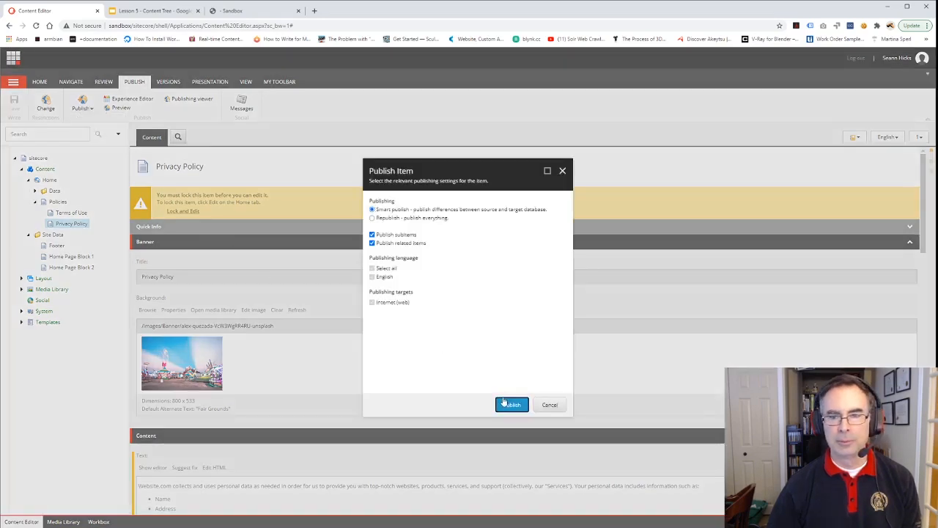
left_click(511, 405)
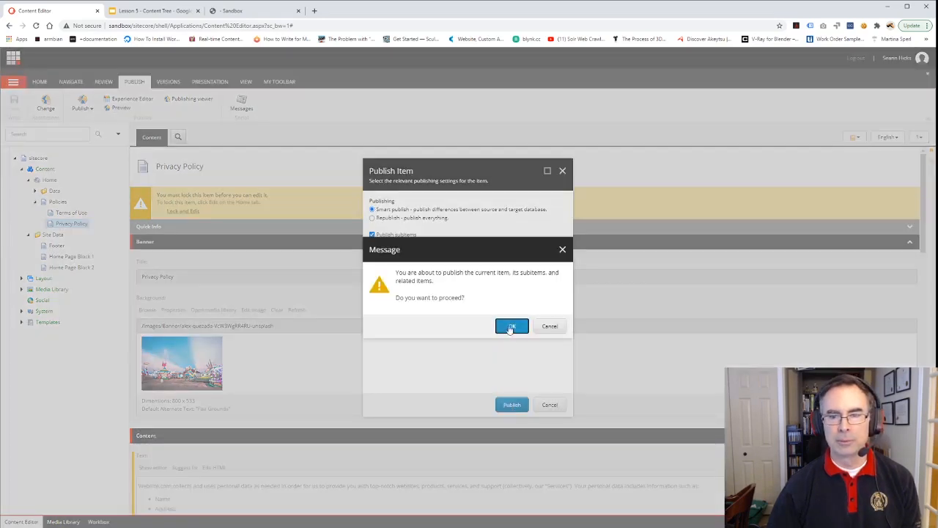
left_click(511, 327)
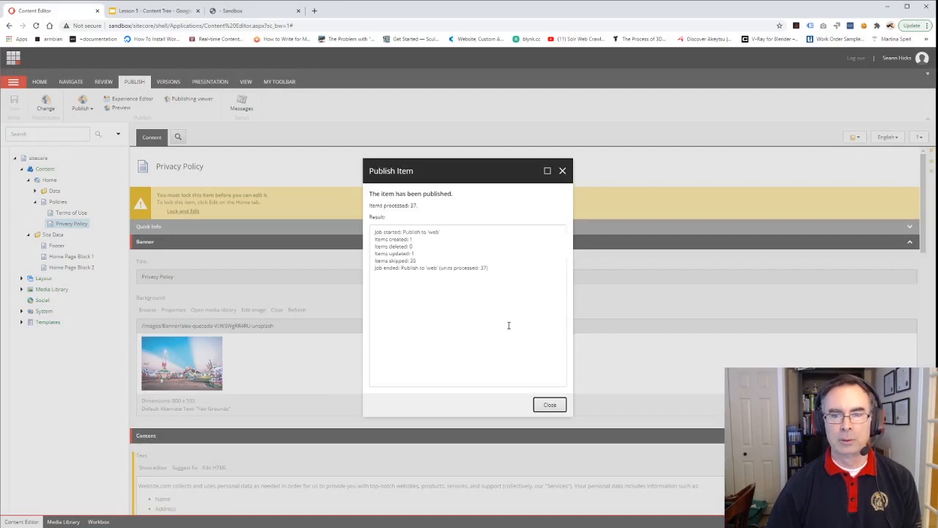
left_click(561, 408)
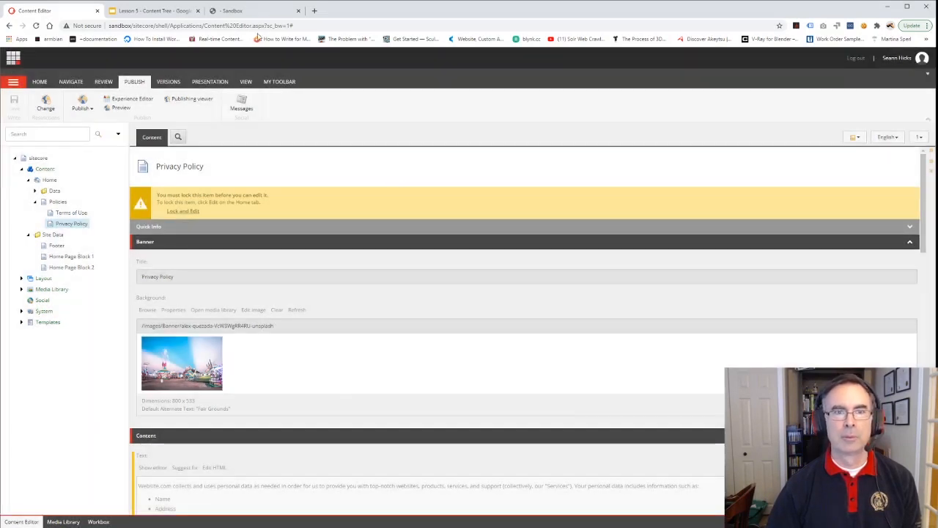
Switch to the Sandbox site and load sandbox/privacy to test the alias.
left_click(238, 11)
left_click(134, 26)
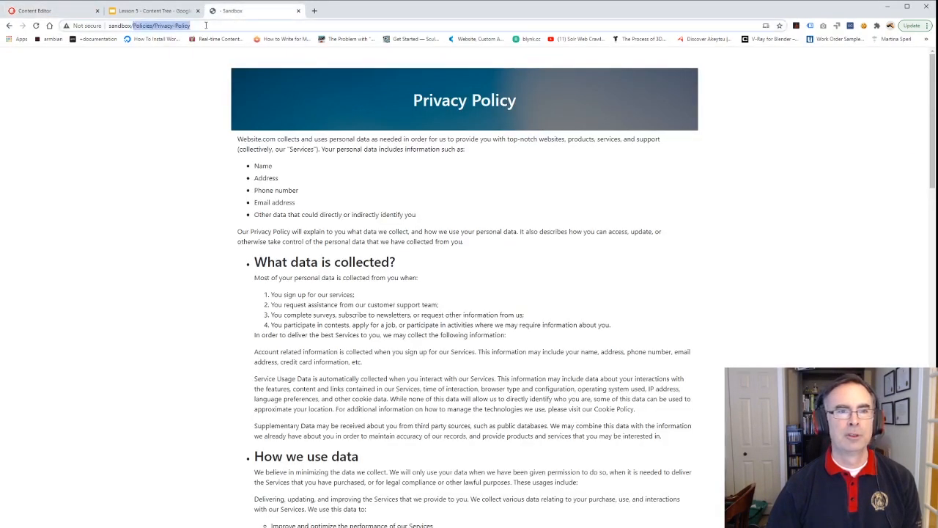
type("sandbox/priuv")
key("BackSpace")
key("BackSpace")
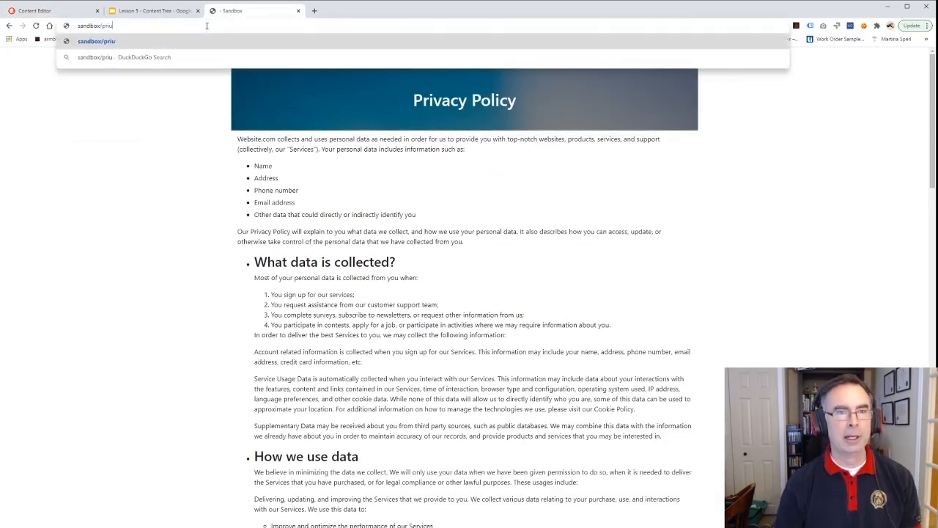
type("vacy")
key("Return")
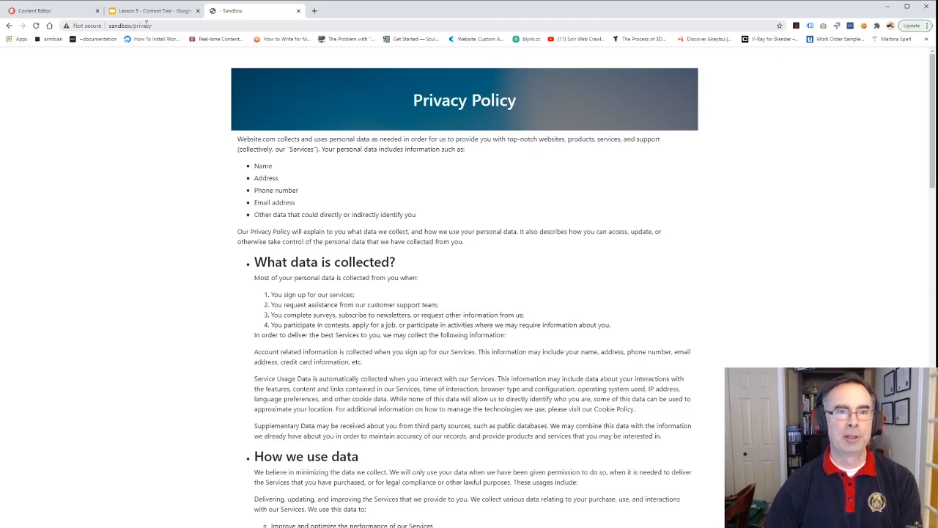
Return to the Content Editor, expand System in the content tree and remove the "privacy" alias from the Privacy Policy item.
left_click(69, 15)
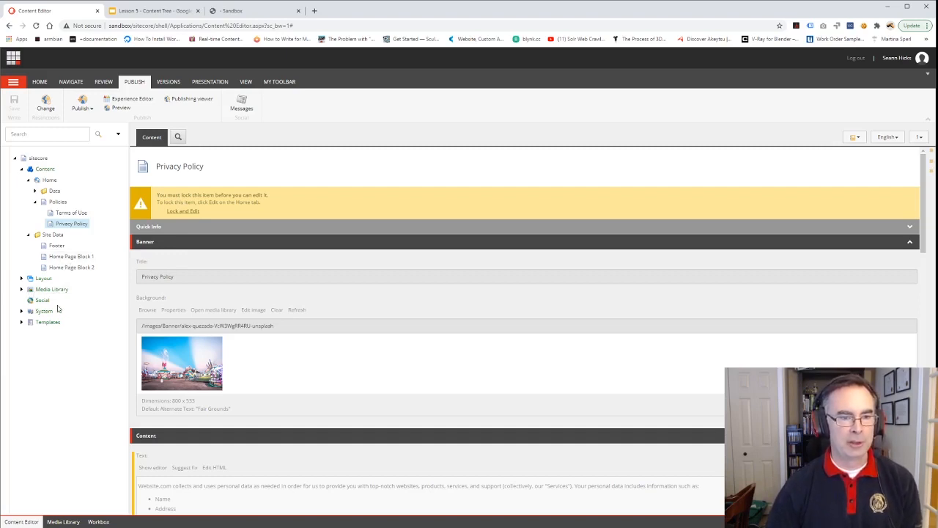
left_click(21, 311)
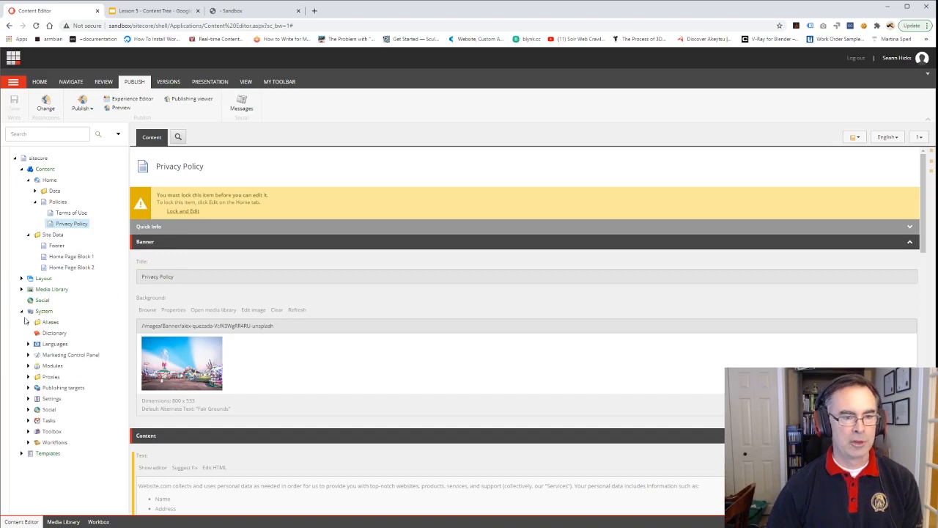
left_click(210, 82)
left_click(176, 107)
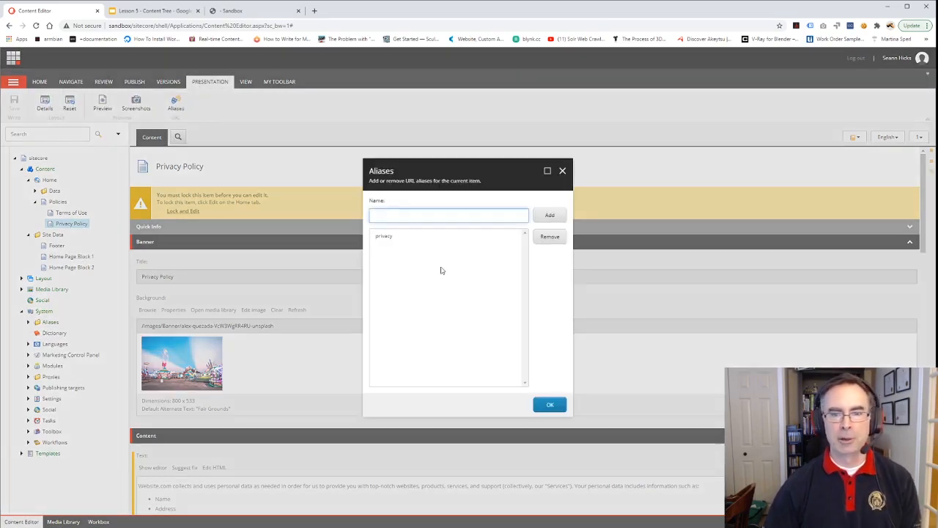
left_click(393, 236)
left_click(548, 236)
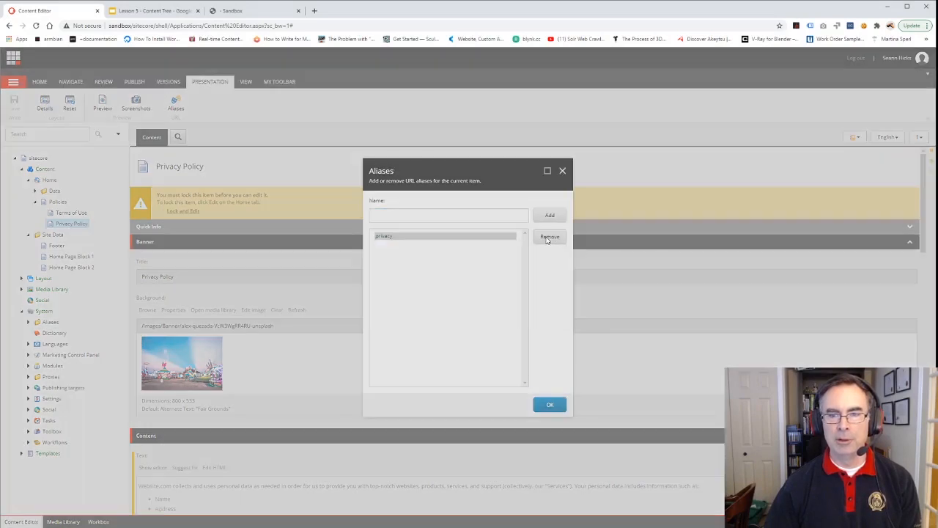
left_click(550, 404)
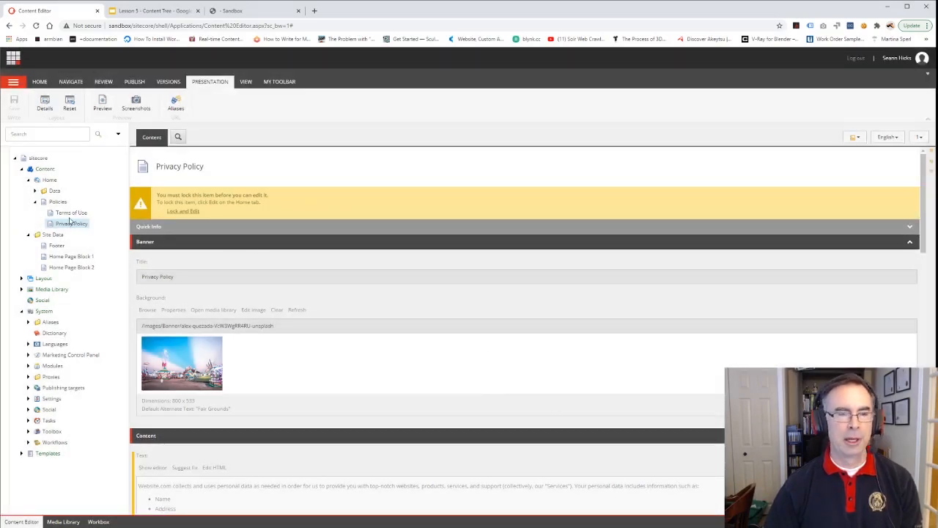
Smart publish the Privacy Policy item again with subitems and related items, and reload sandbox/privacy on the Sandbox site.
left_click(134, 81)
left_click(80, 108)
left_click(90, 132)
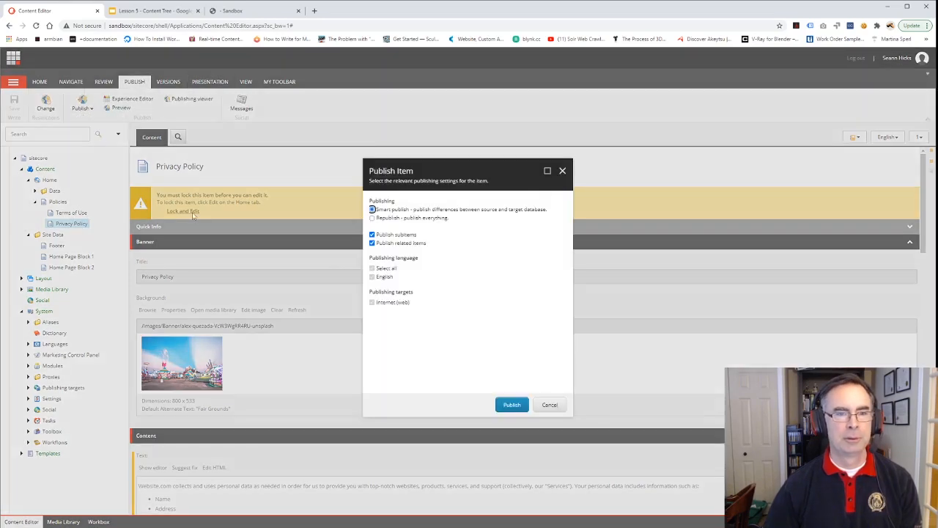
left_click(511, 405)
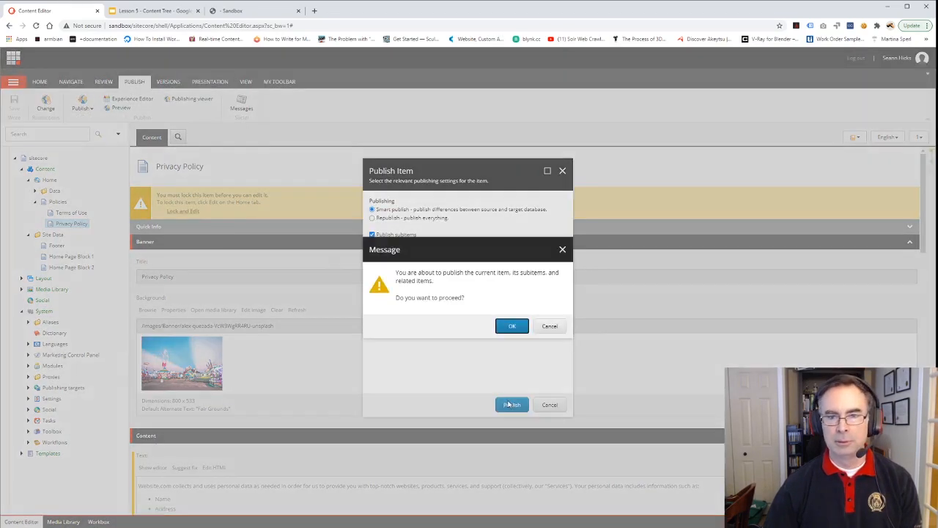
left_click(511, 325)
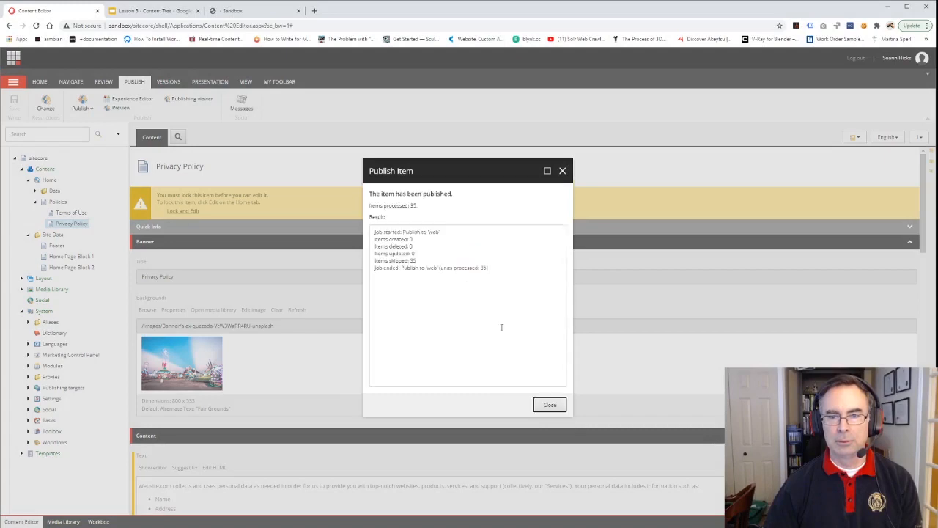
left_click(550, 404)
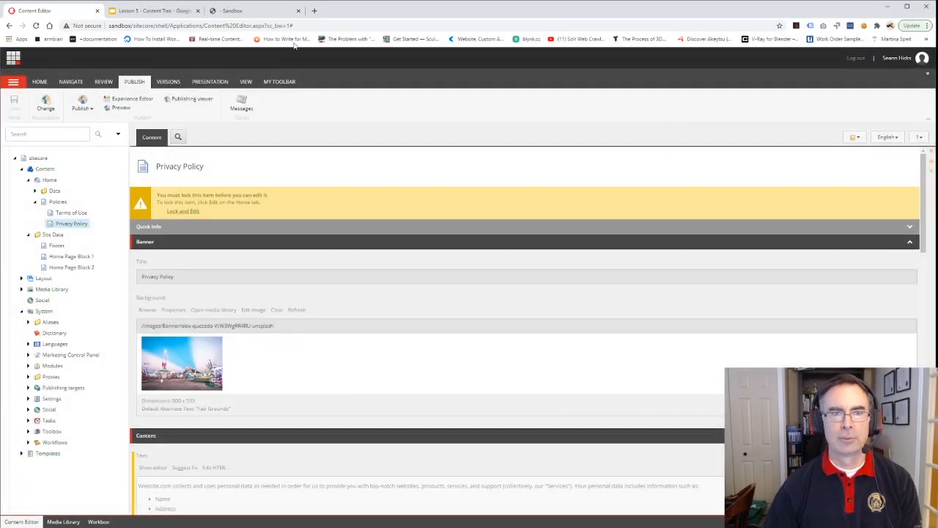
left_click(250, 14)
left_click(36, 25)
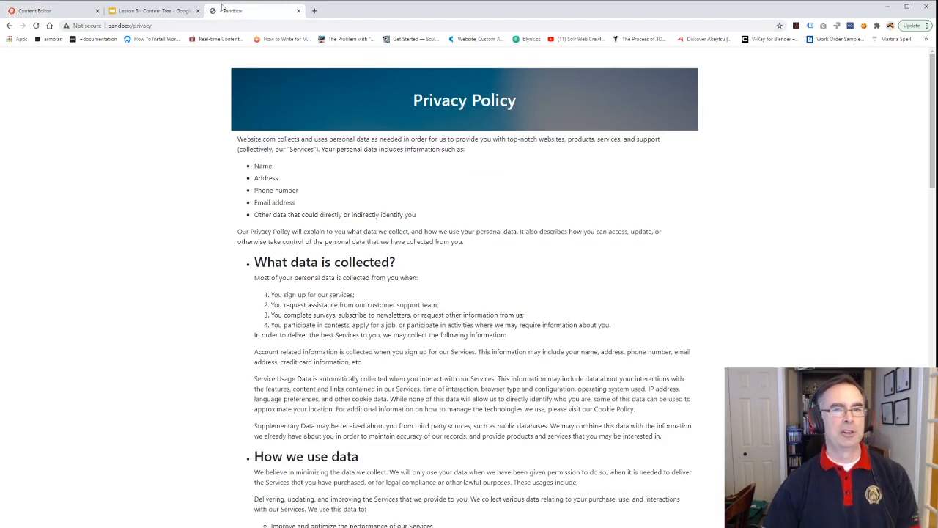
Return to the Content Editor and smart publish the System Aliases folder with its subitems and related items.
left_click(35, 11)
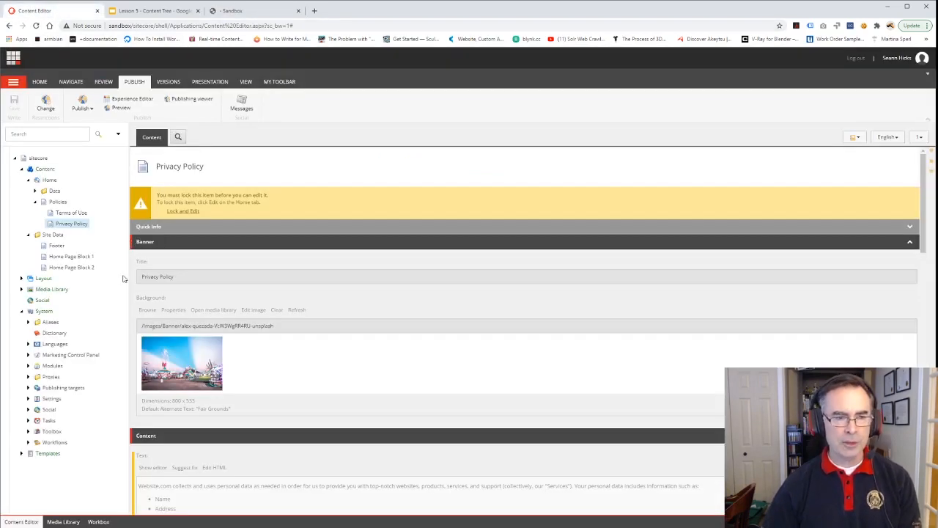
left_click(49, 323)
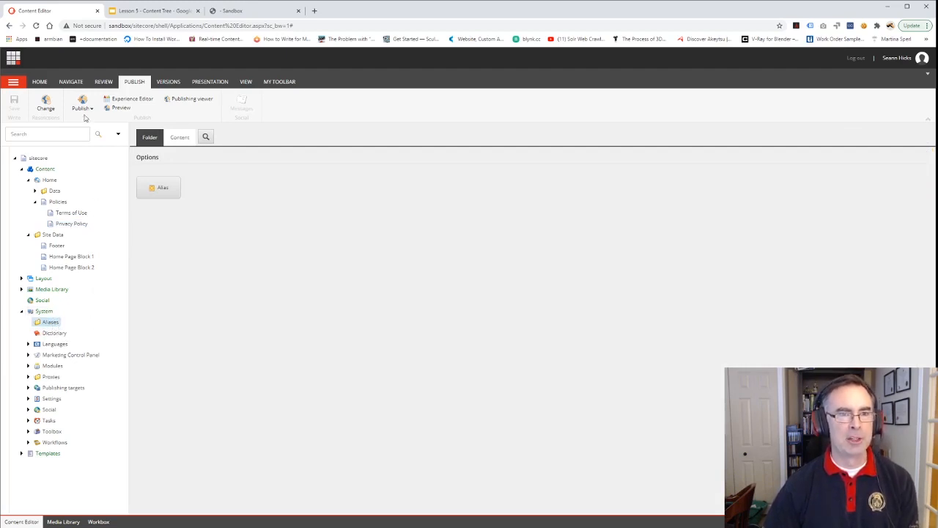
left_click(84, 114)
left_click(93, 131)
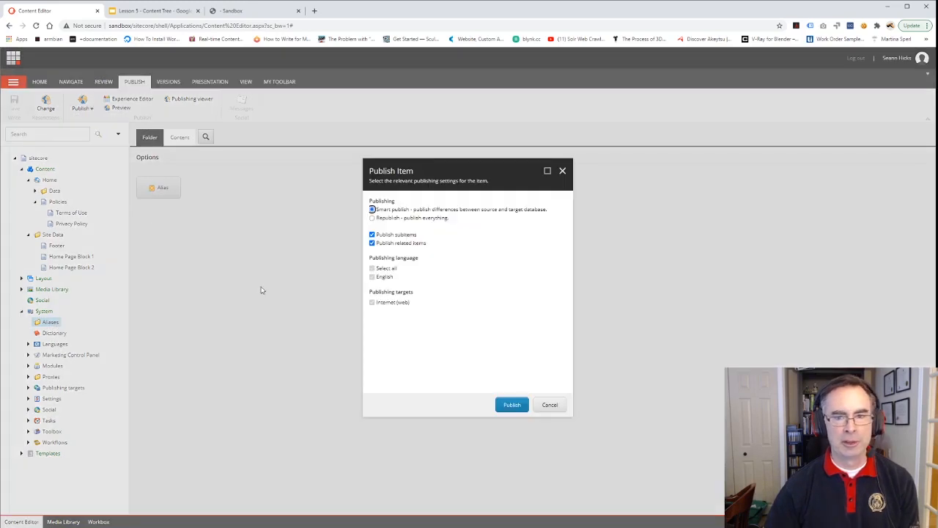
left_click(511, 405)
left_click(506, 329)
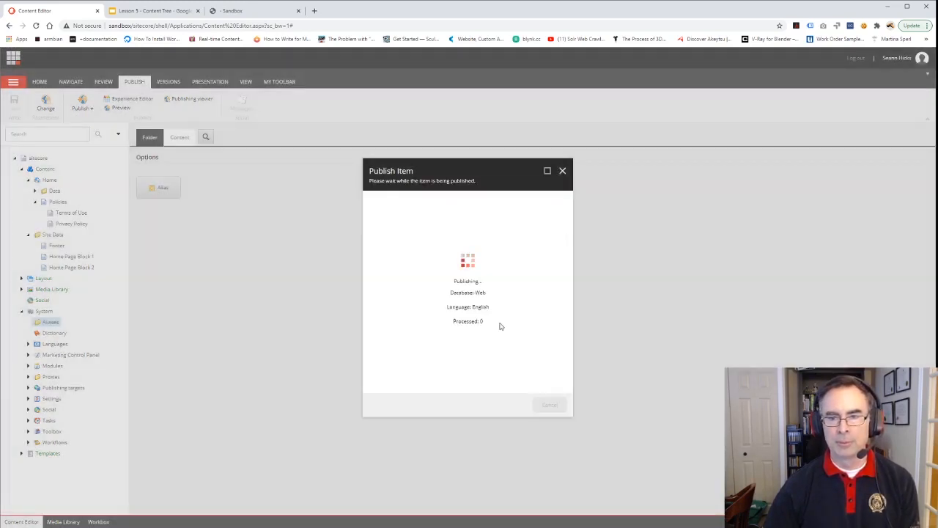
left_click(550, 407)
Reload sandbox/privacy on the Sandbox site to test the removed alias, and go back to the Policies/Privacy-Policy page.
left_click(257, 11)
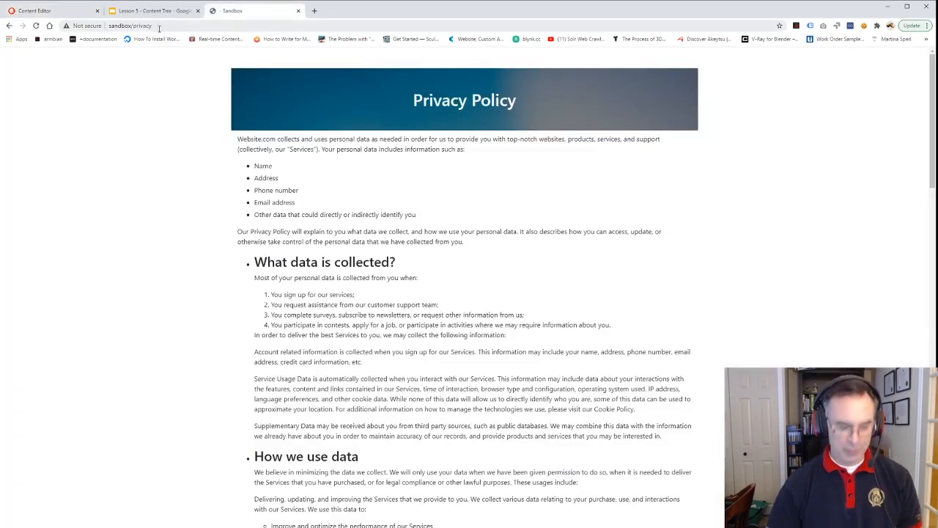
key("F5")
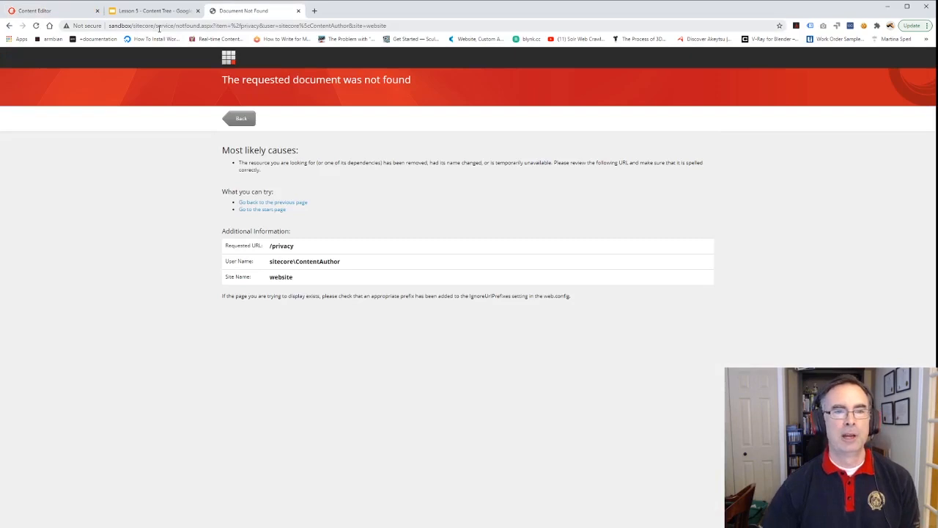
left_click(239, 120)
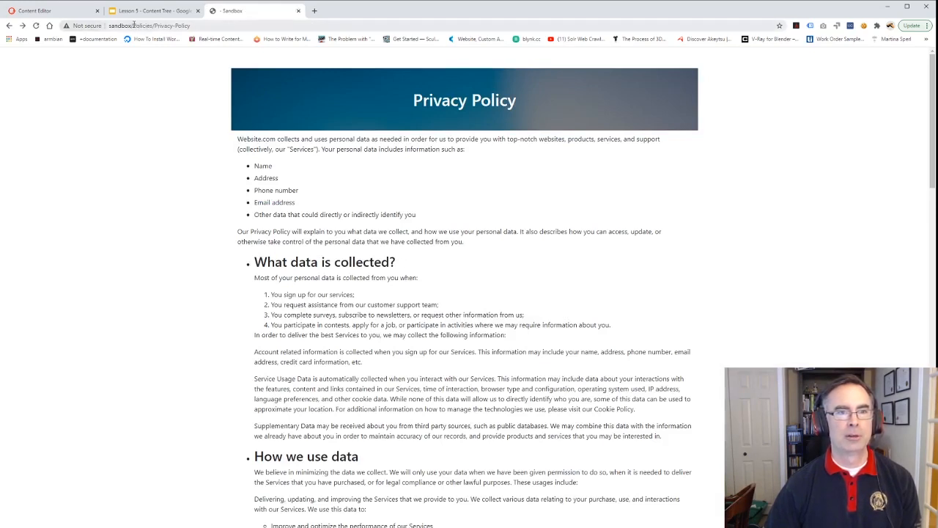
left_click(135, 25)
Switch to the Lesson 5 presentation in Google Slides and show the "What we've learned" slide.
left_click(36, 10)
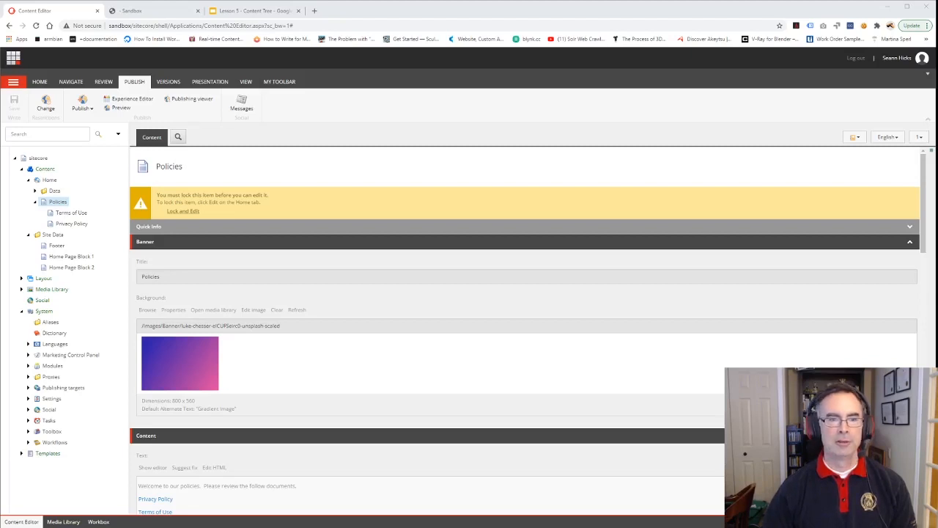
left_click(253, 10)
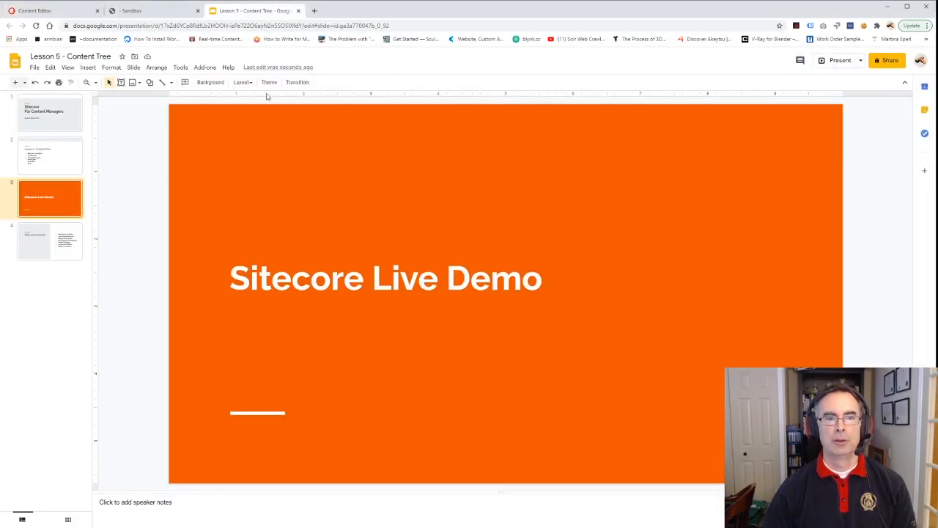
left_click(51, 241)
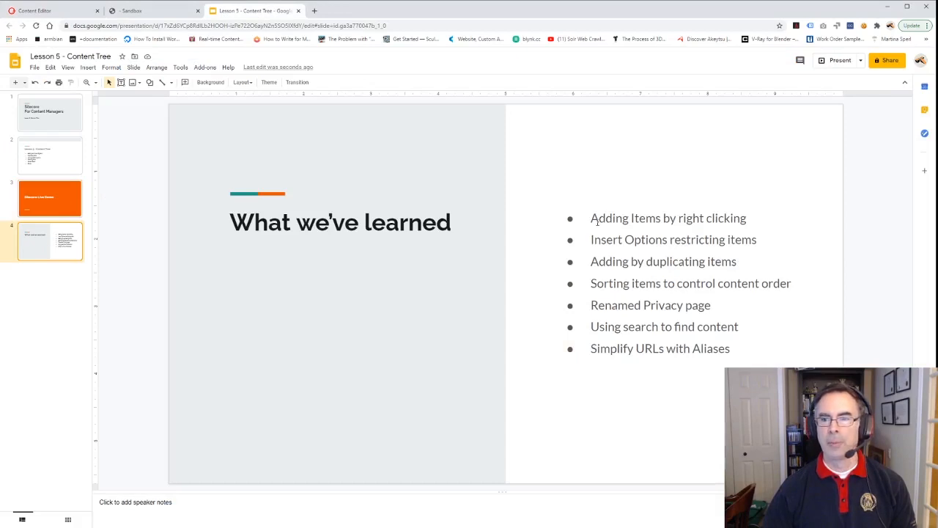